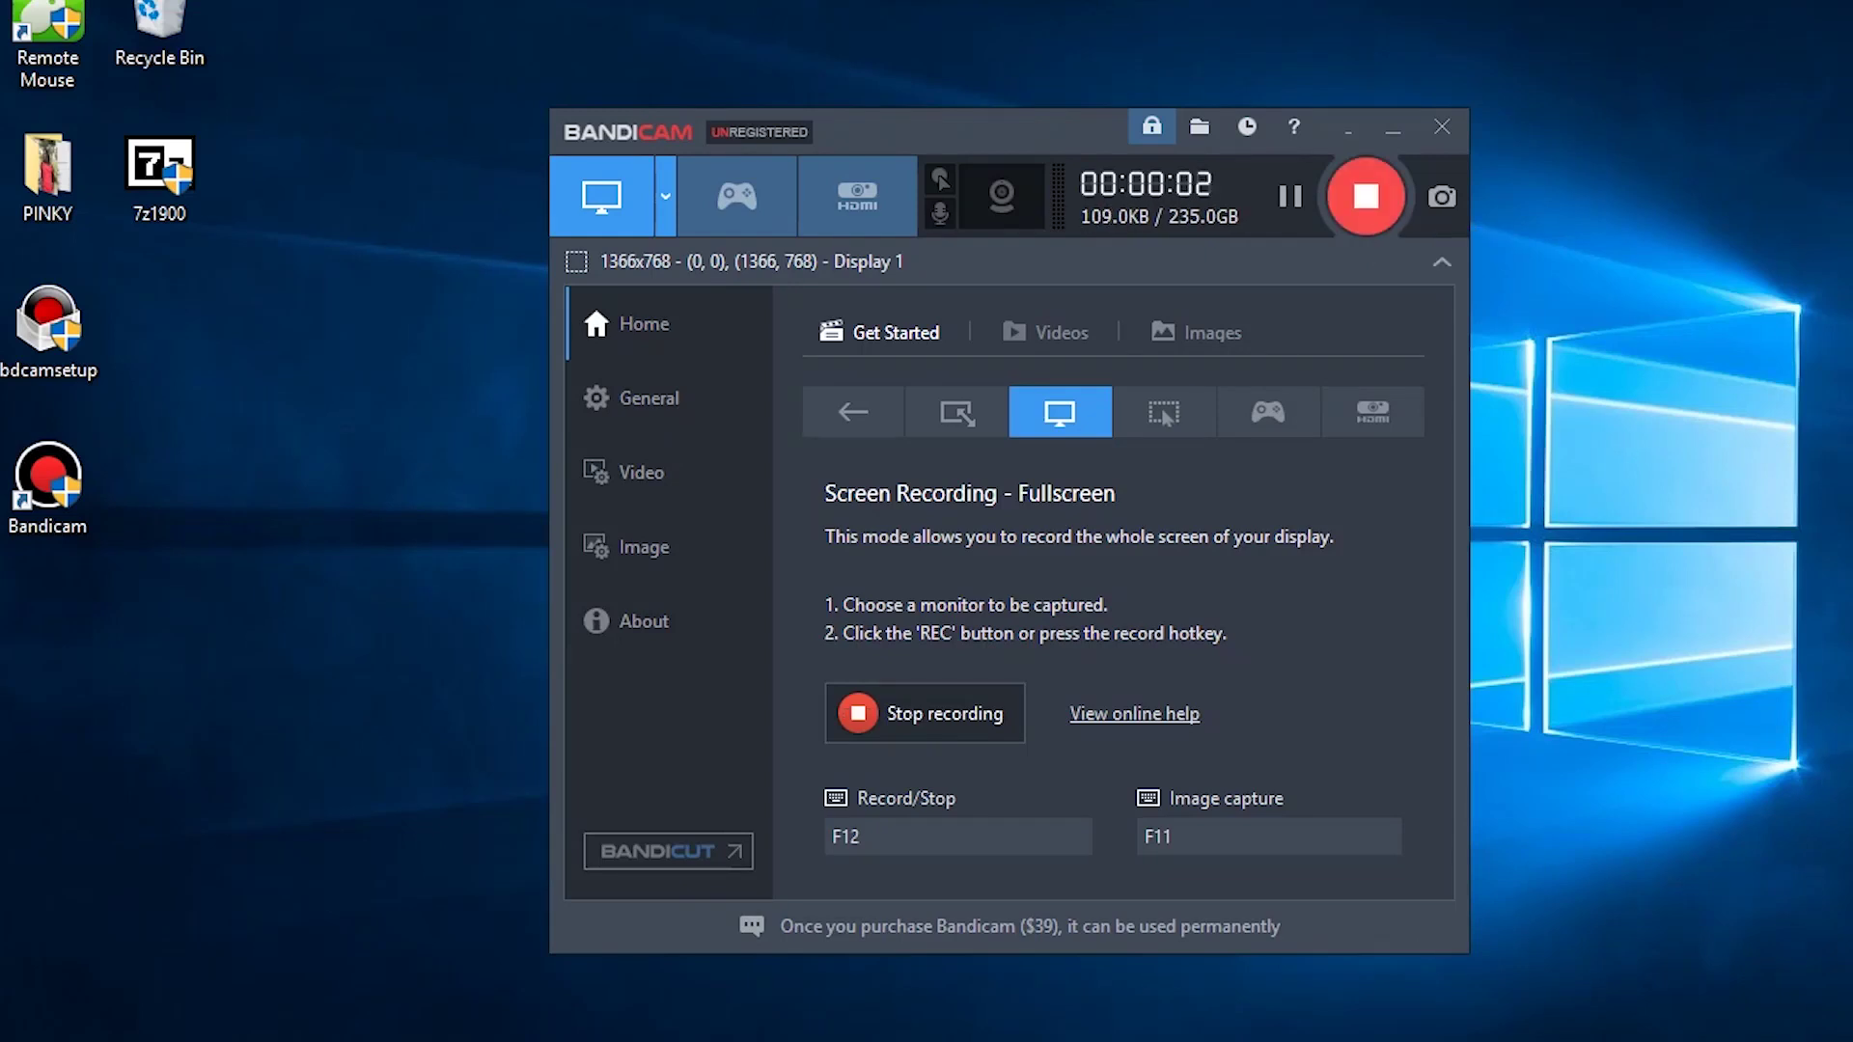
# - Minimize Bandicam so it keeps recording behind Lightroom's photo Import window
pyautogui.click(1392, 128)
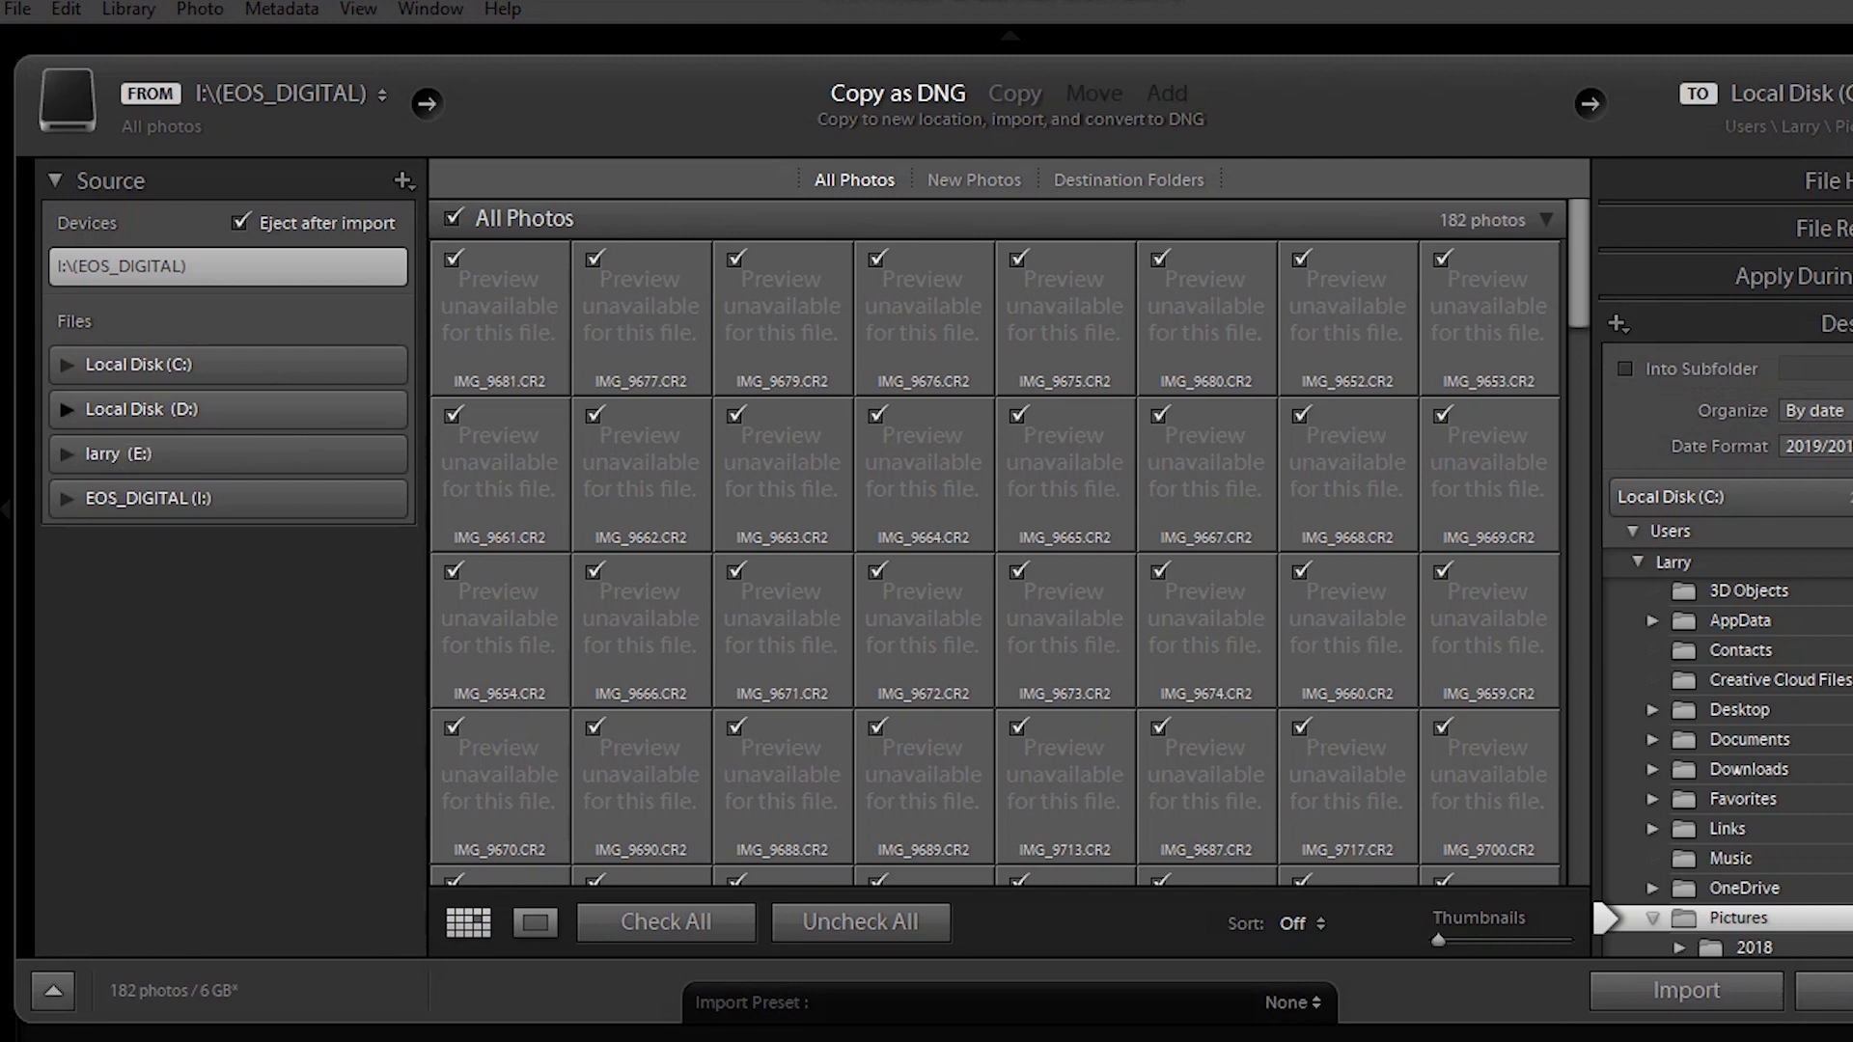
# - Set the import source to E:\K1 klub House\2019\jpeg, listing its 232 photos
pyautogui.click(65, 452)
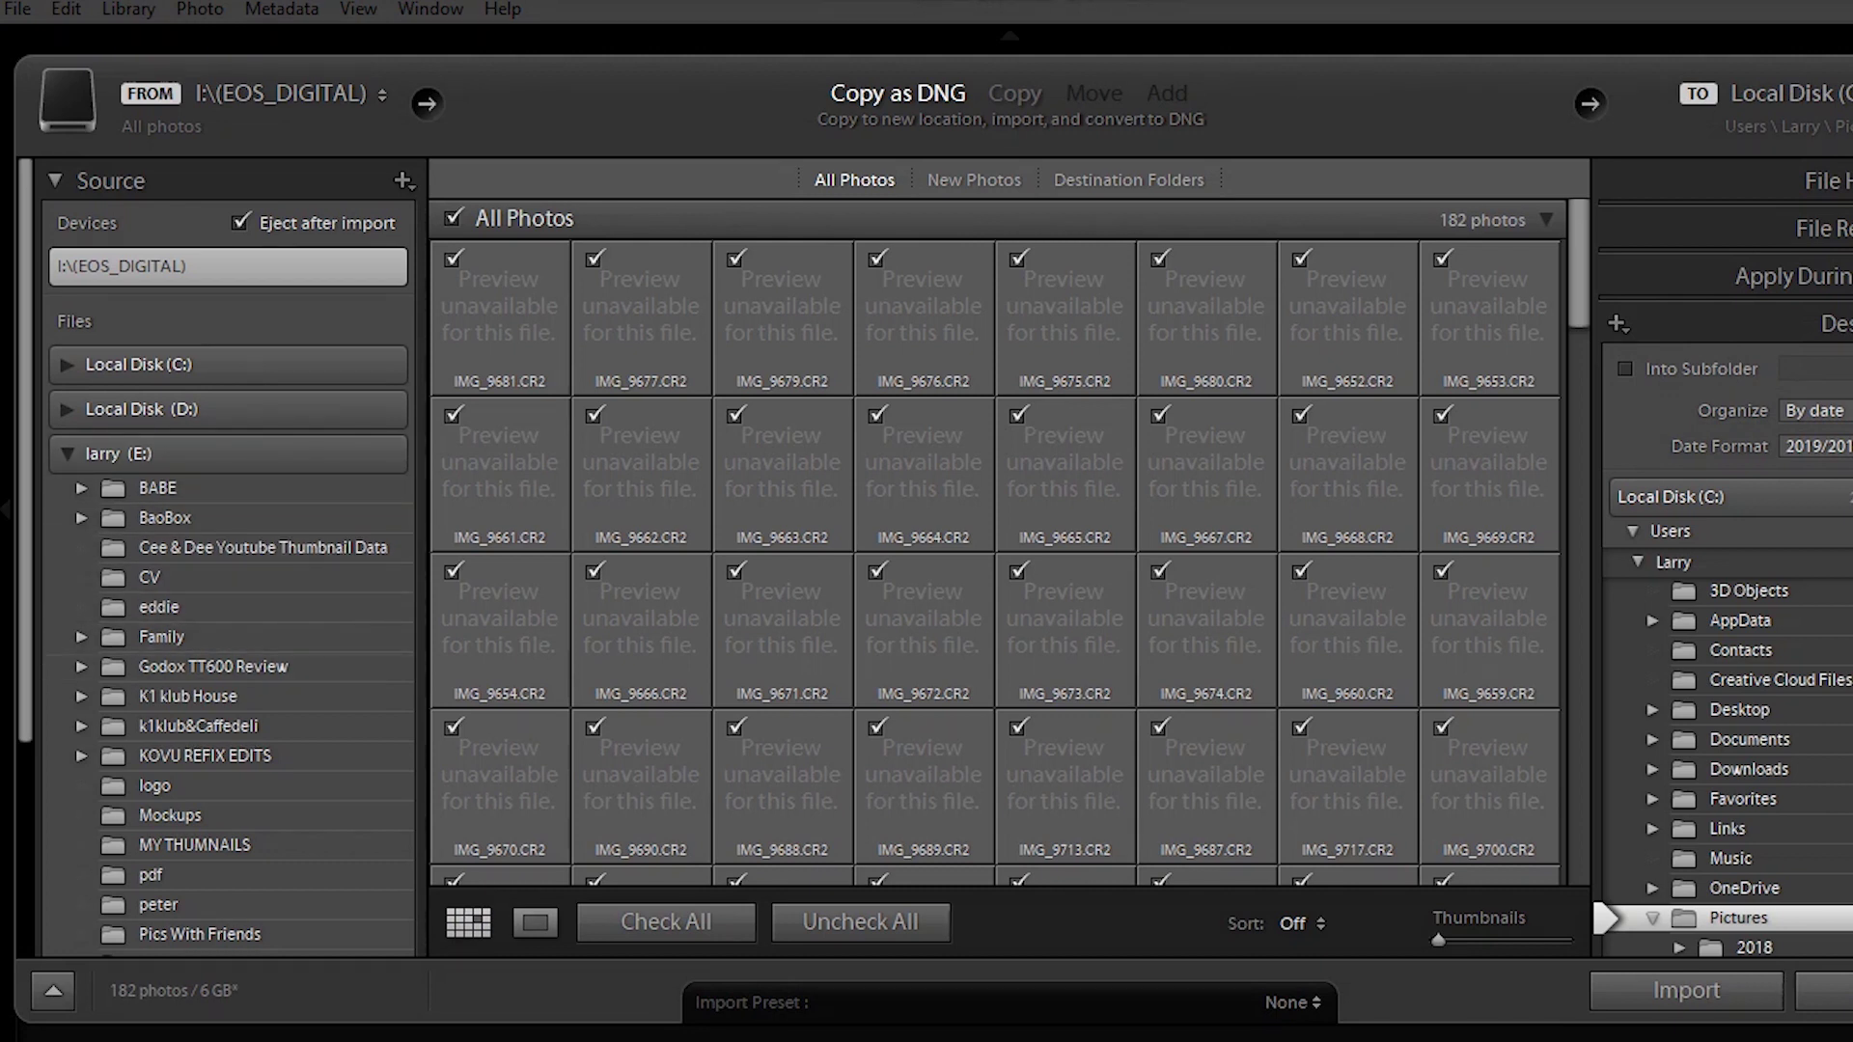
pyautogui.click(81, 696)
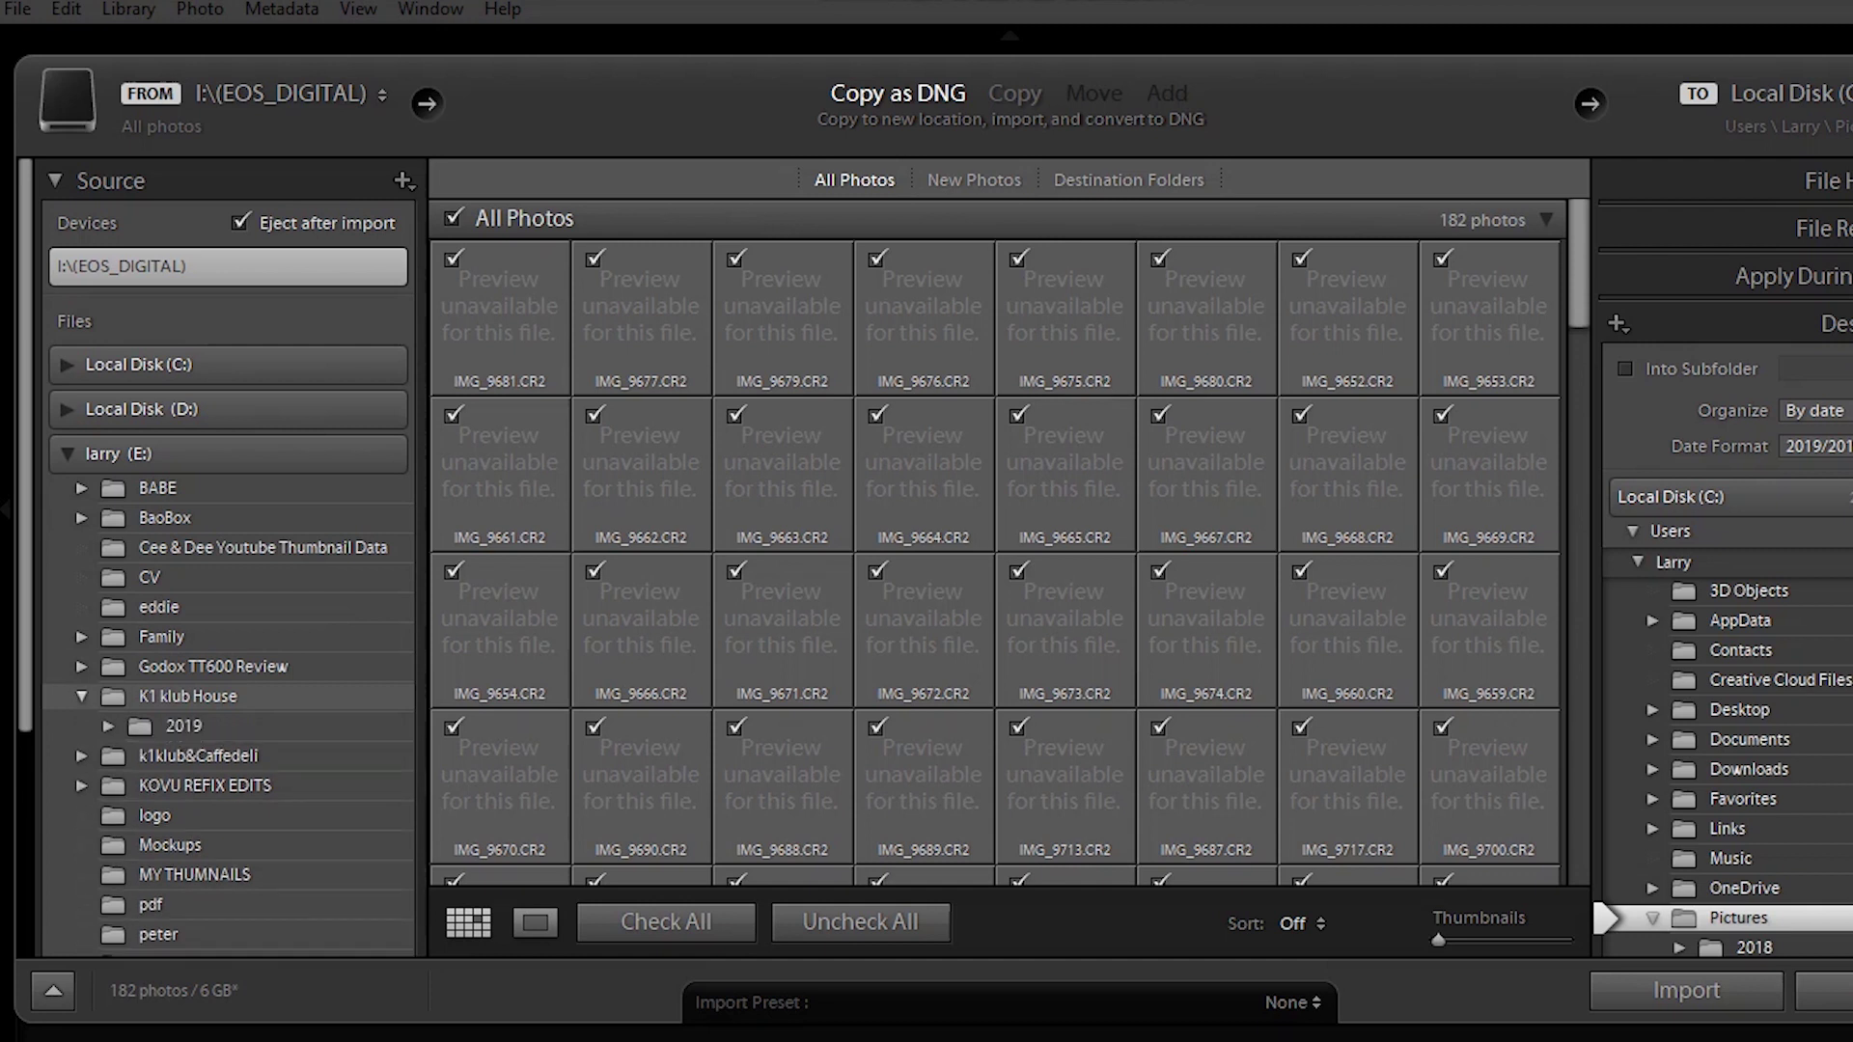
pyautogui.click(108, 725)
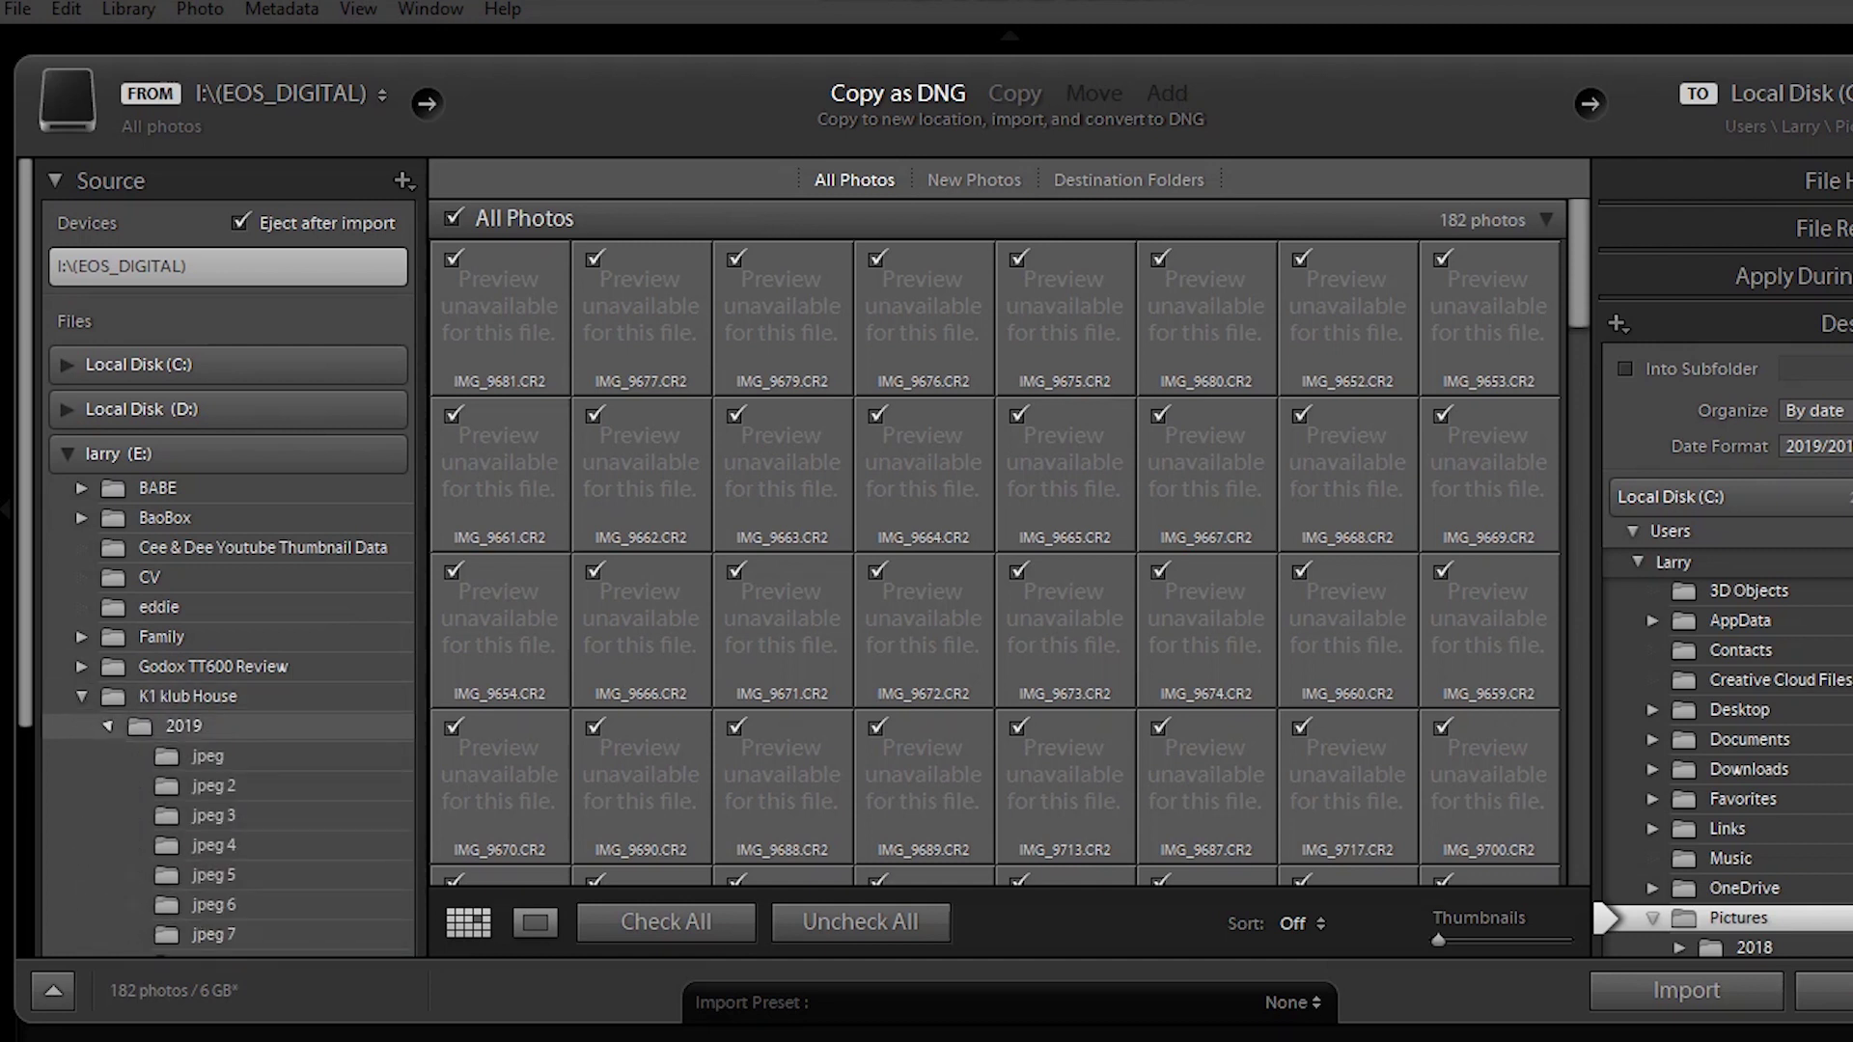
pyautogui.click(207, 755)
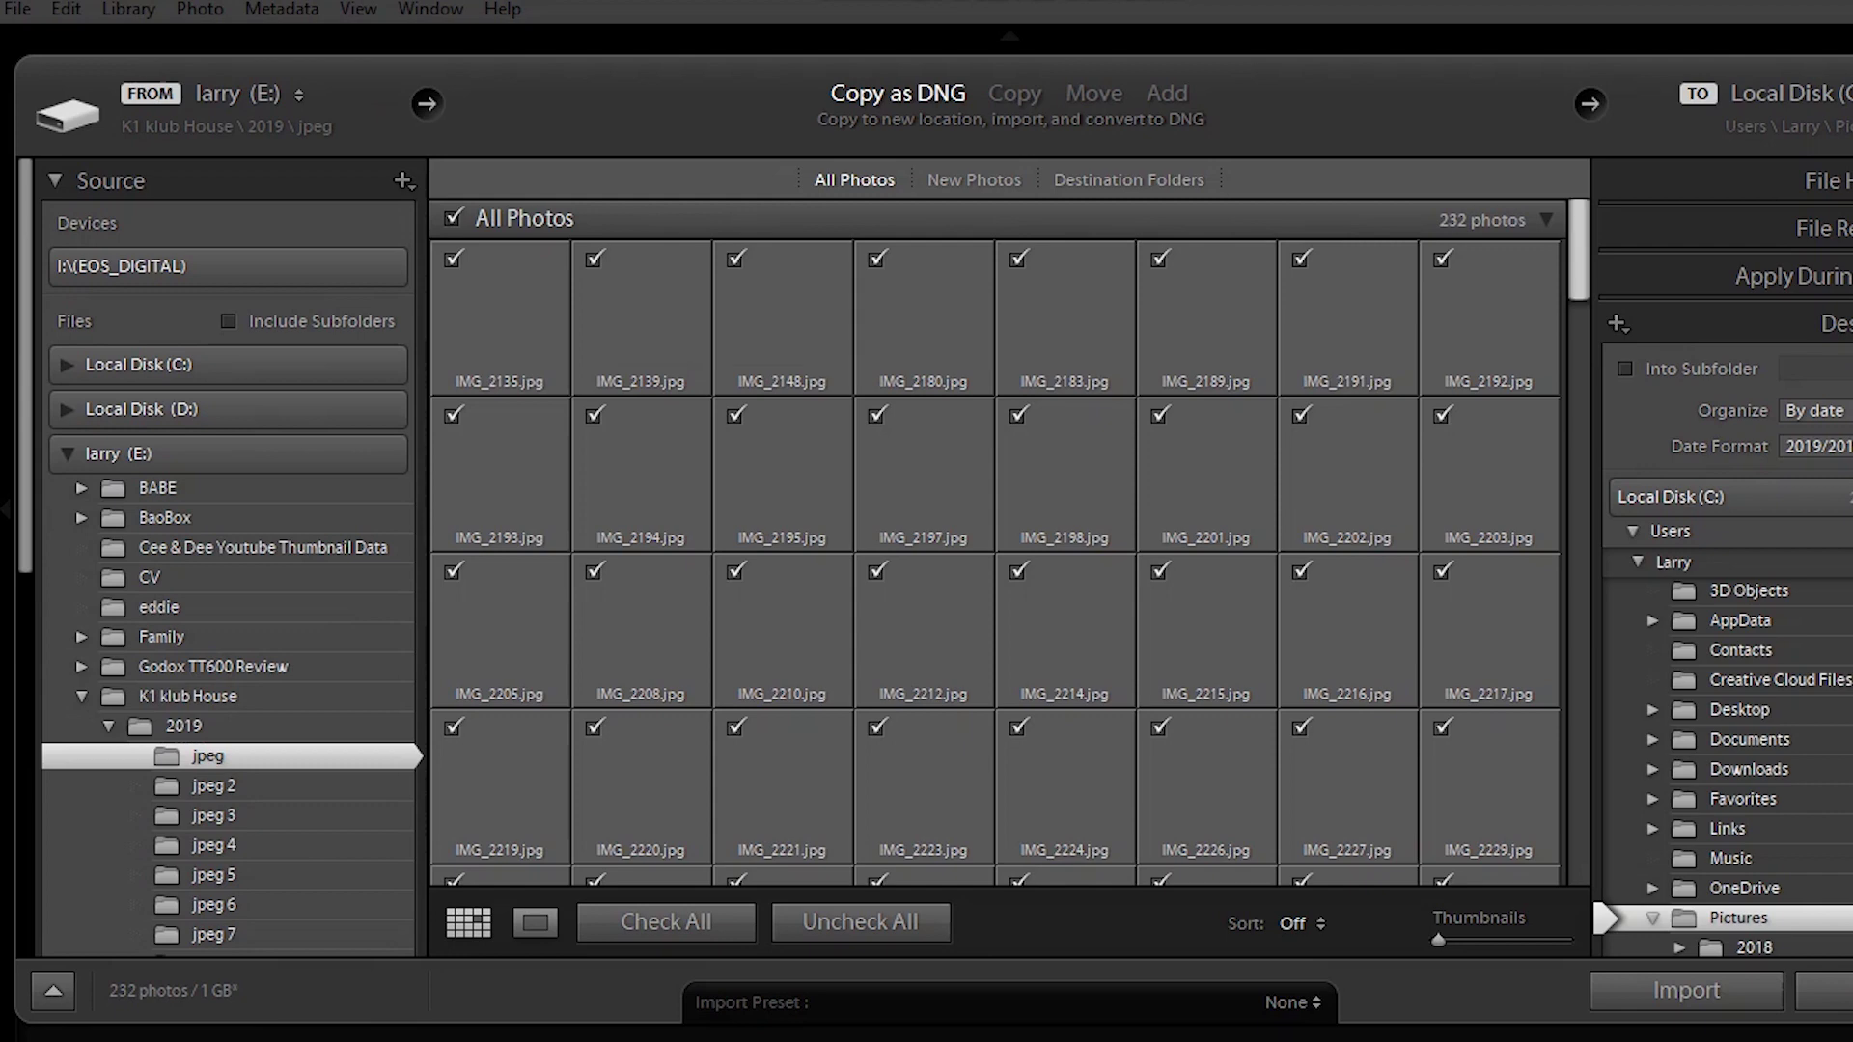
pyautogui.scroll(-10, 995, 541)
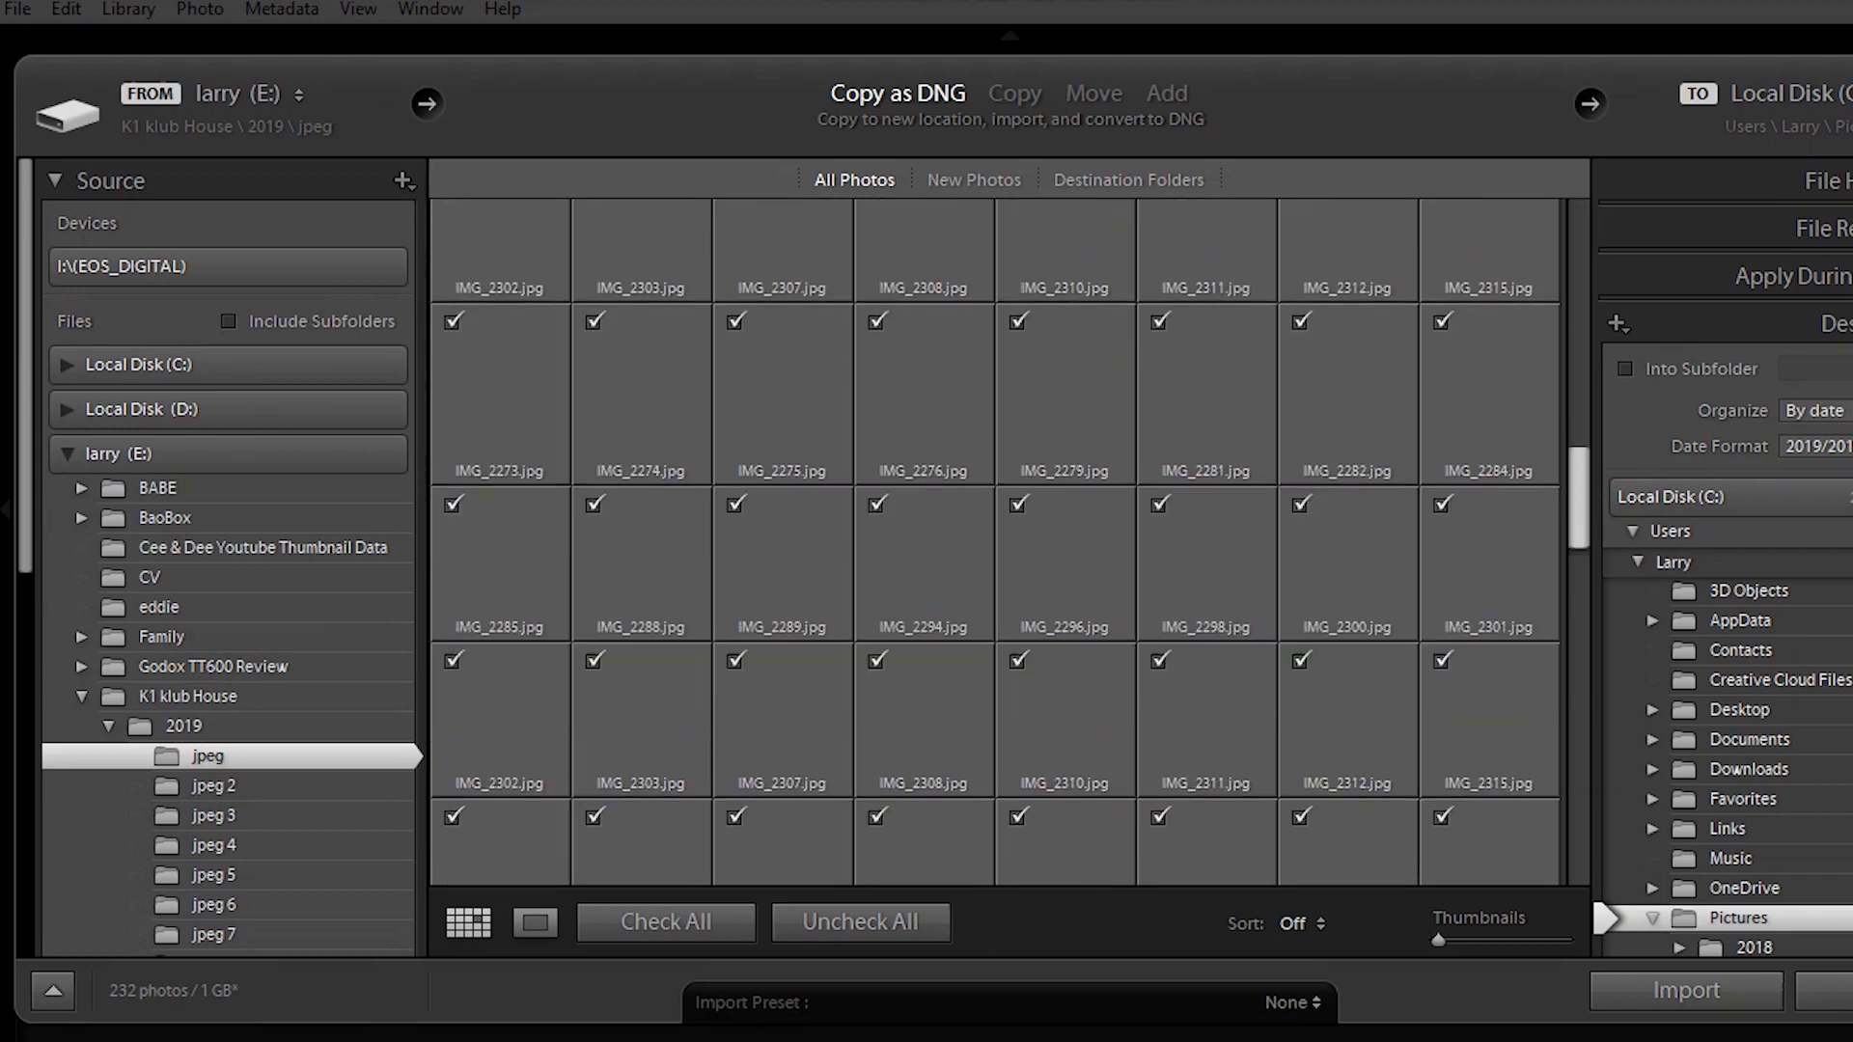
pyautogui.scroll(10, 995, 541)
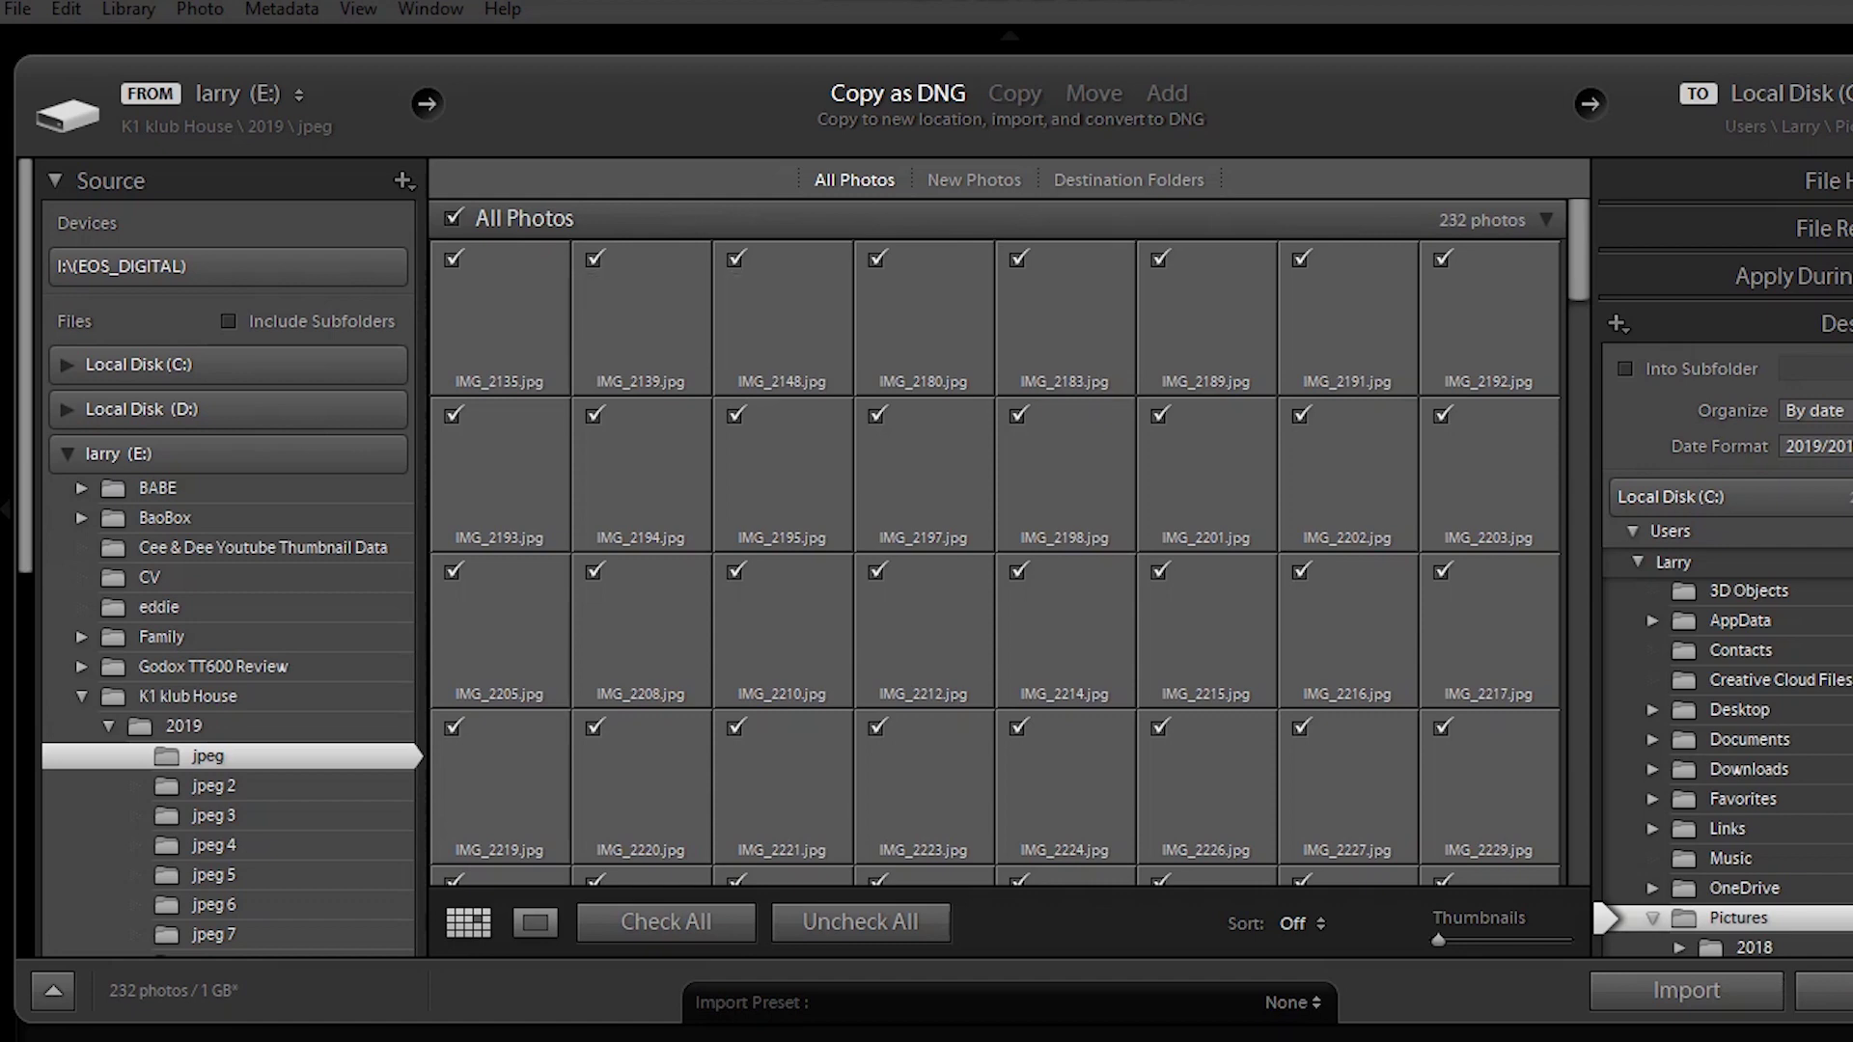
pyautogui.scroll(-15, 996, 541)
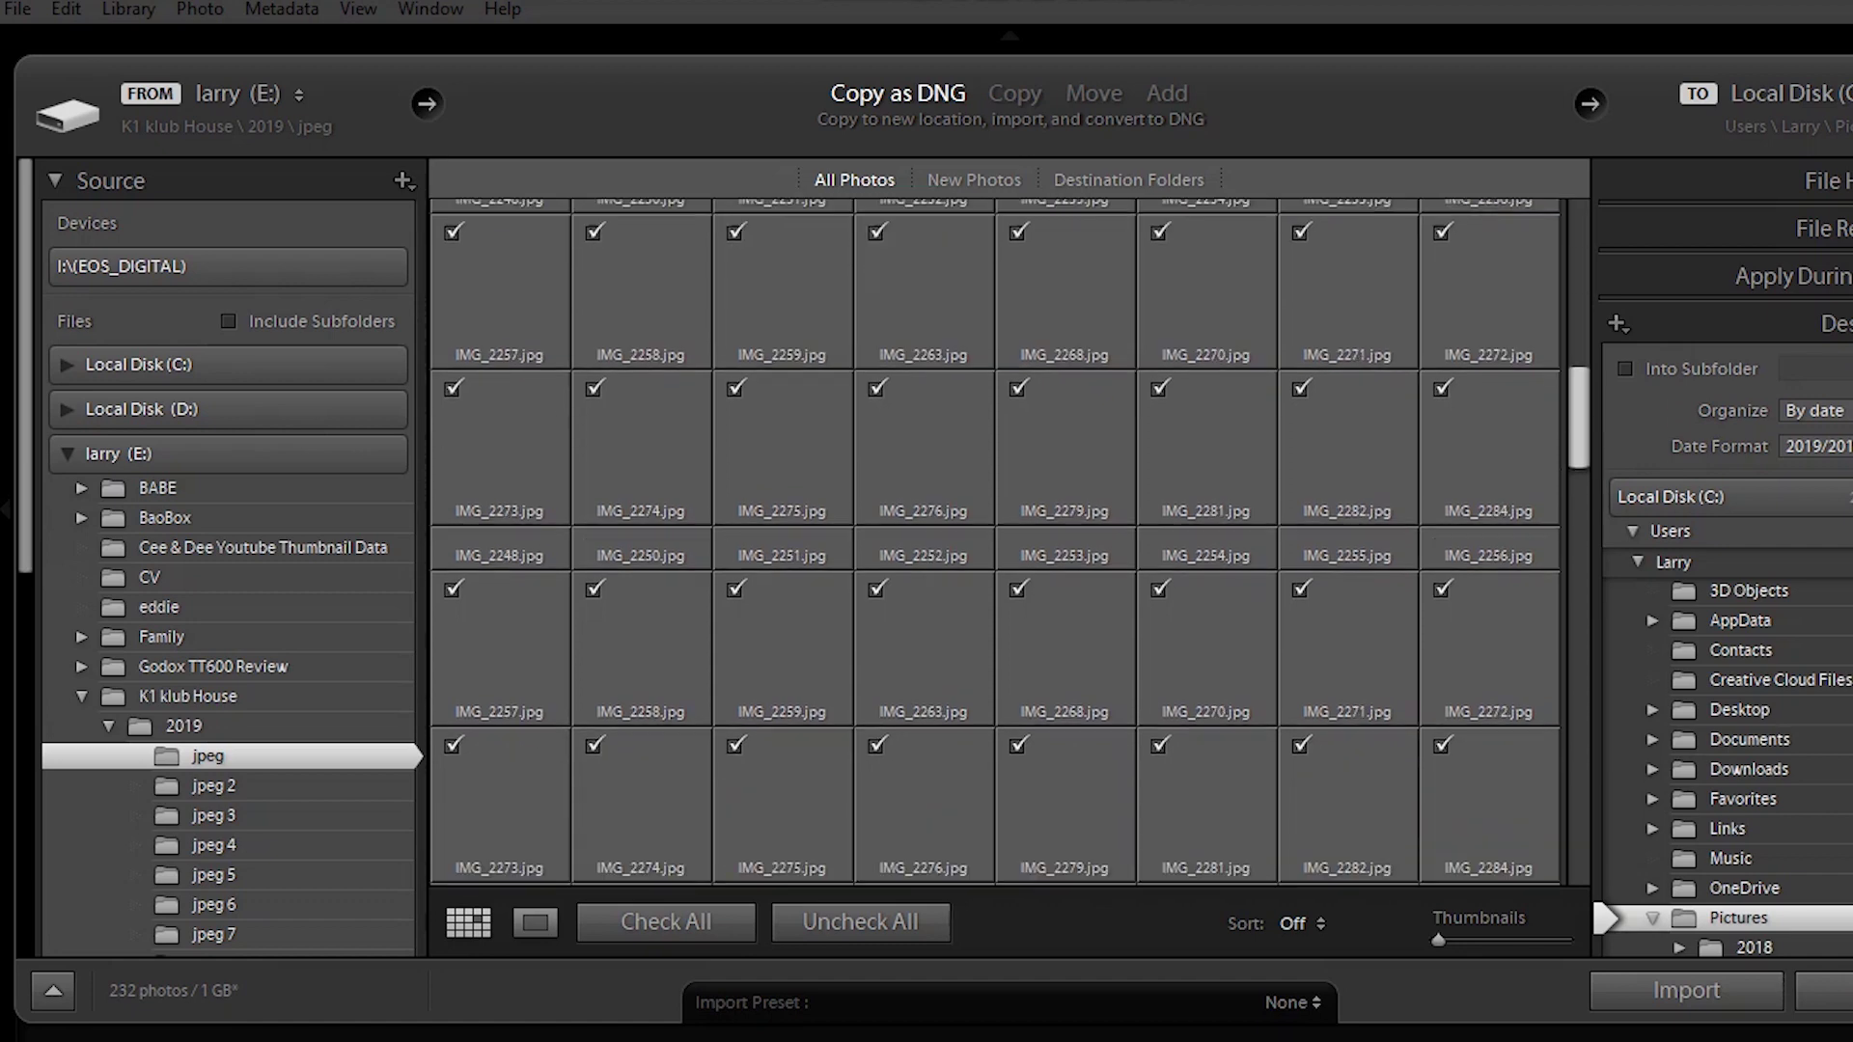
pyautogui.scroll(-10, 996, 540)
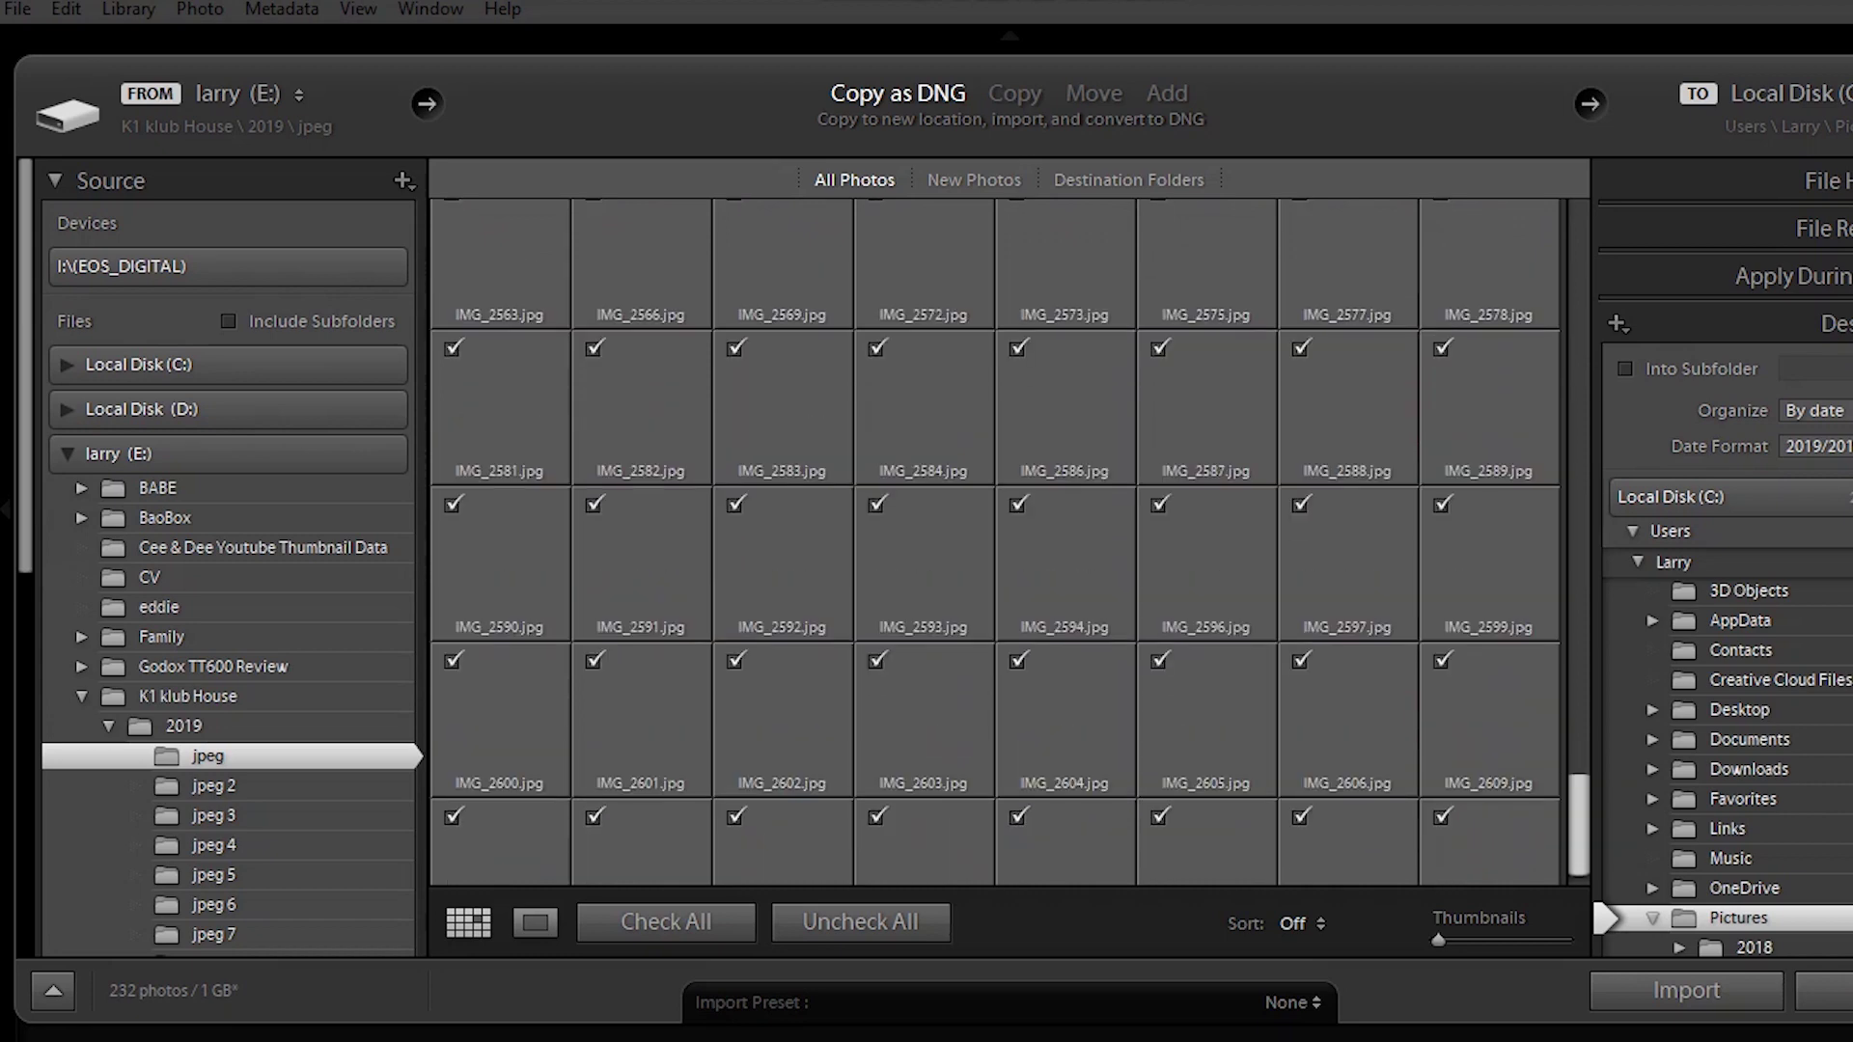
pyautogui.scroll(20, 996, 566)
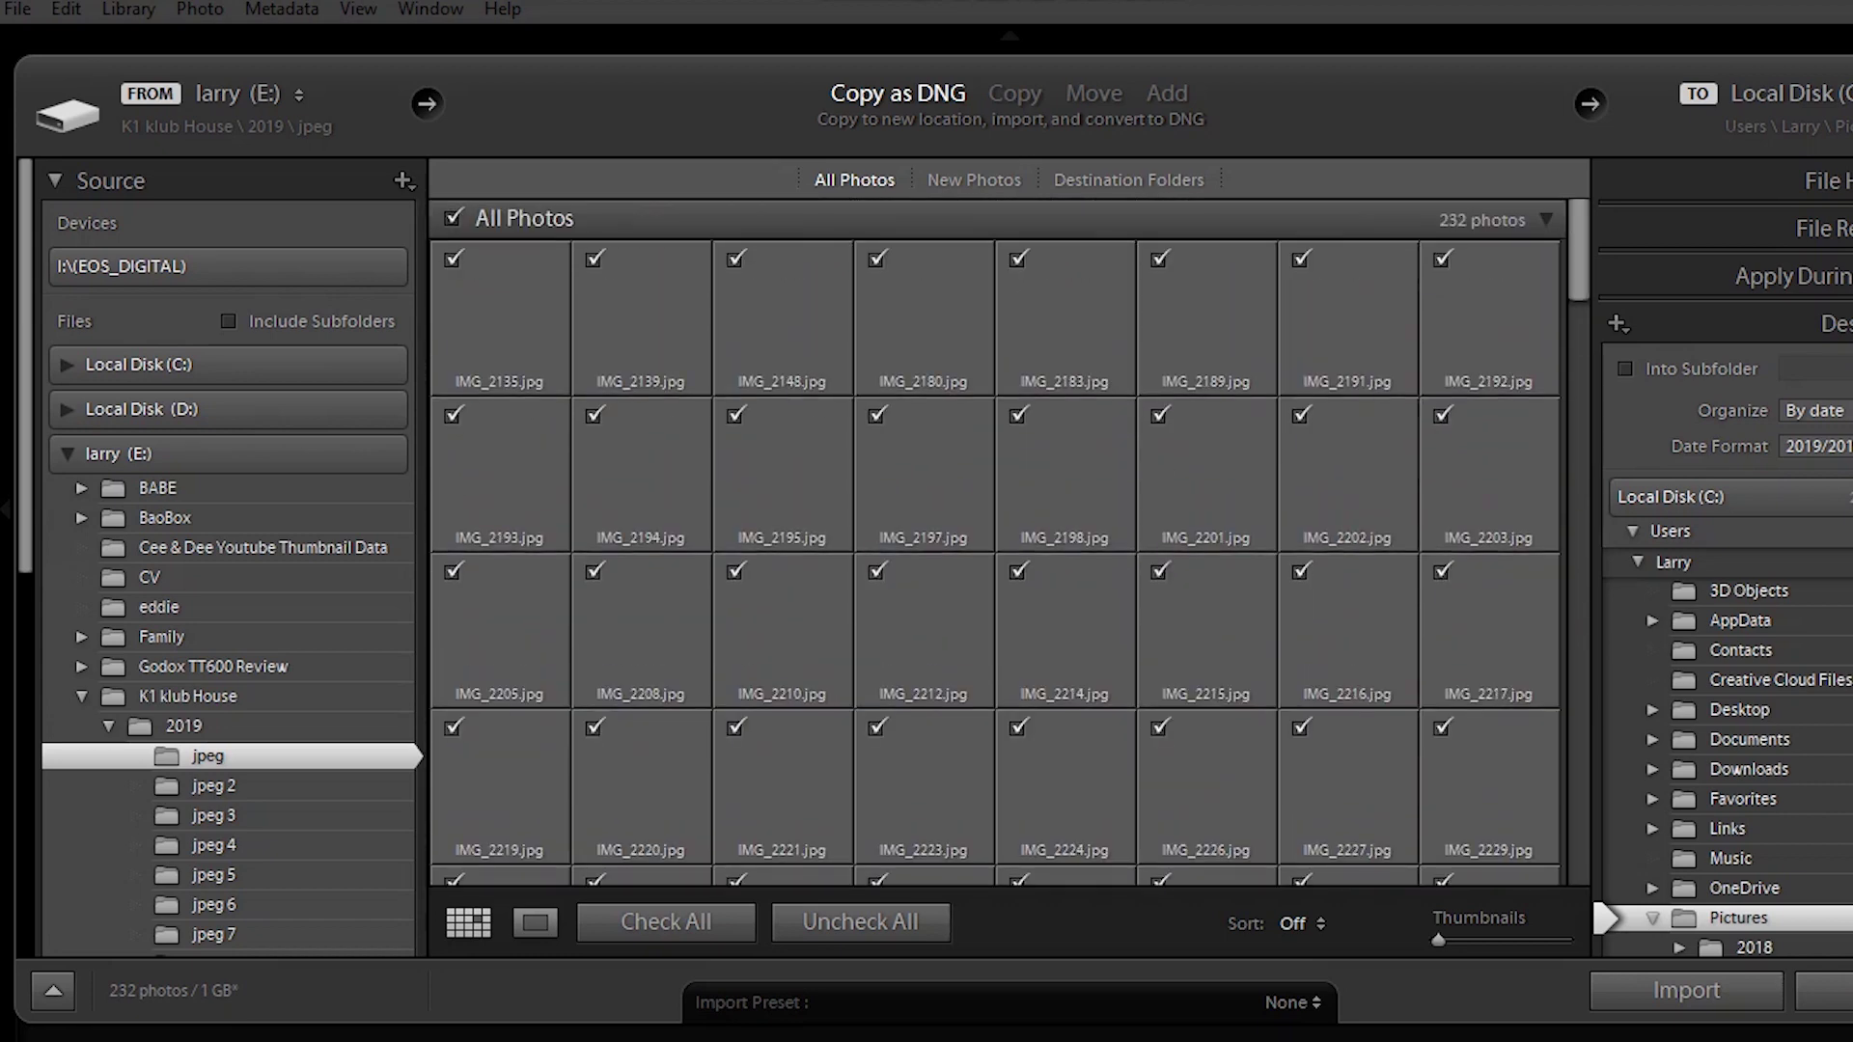
pyautogui.scroll(-6, 222, 783)
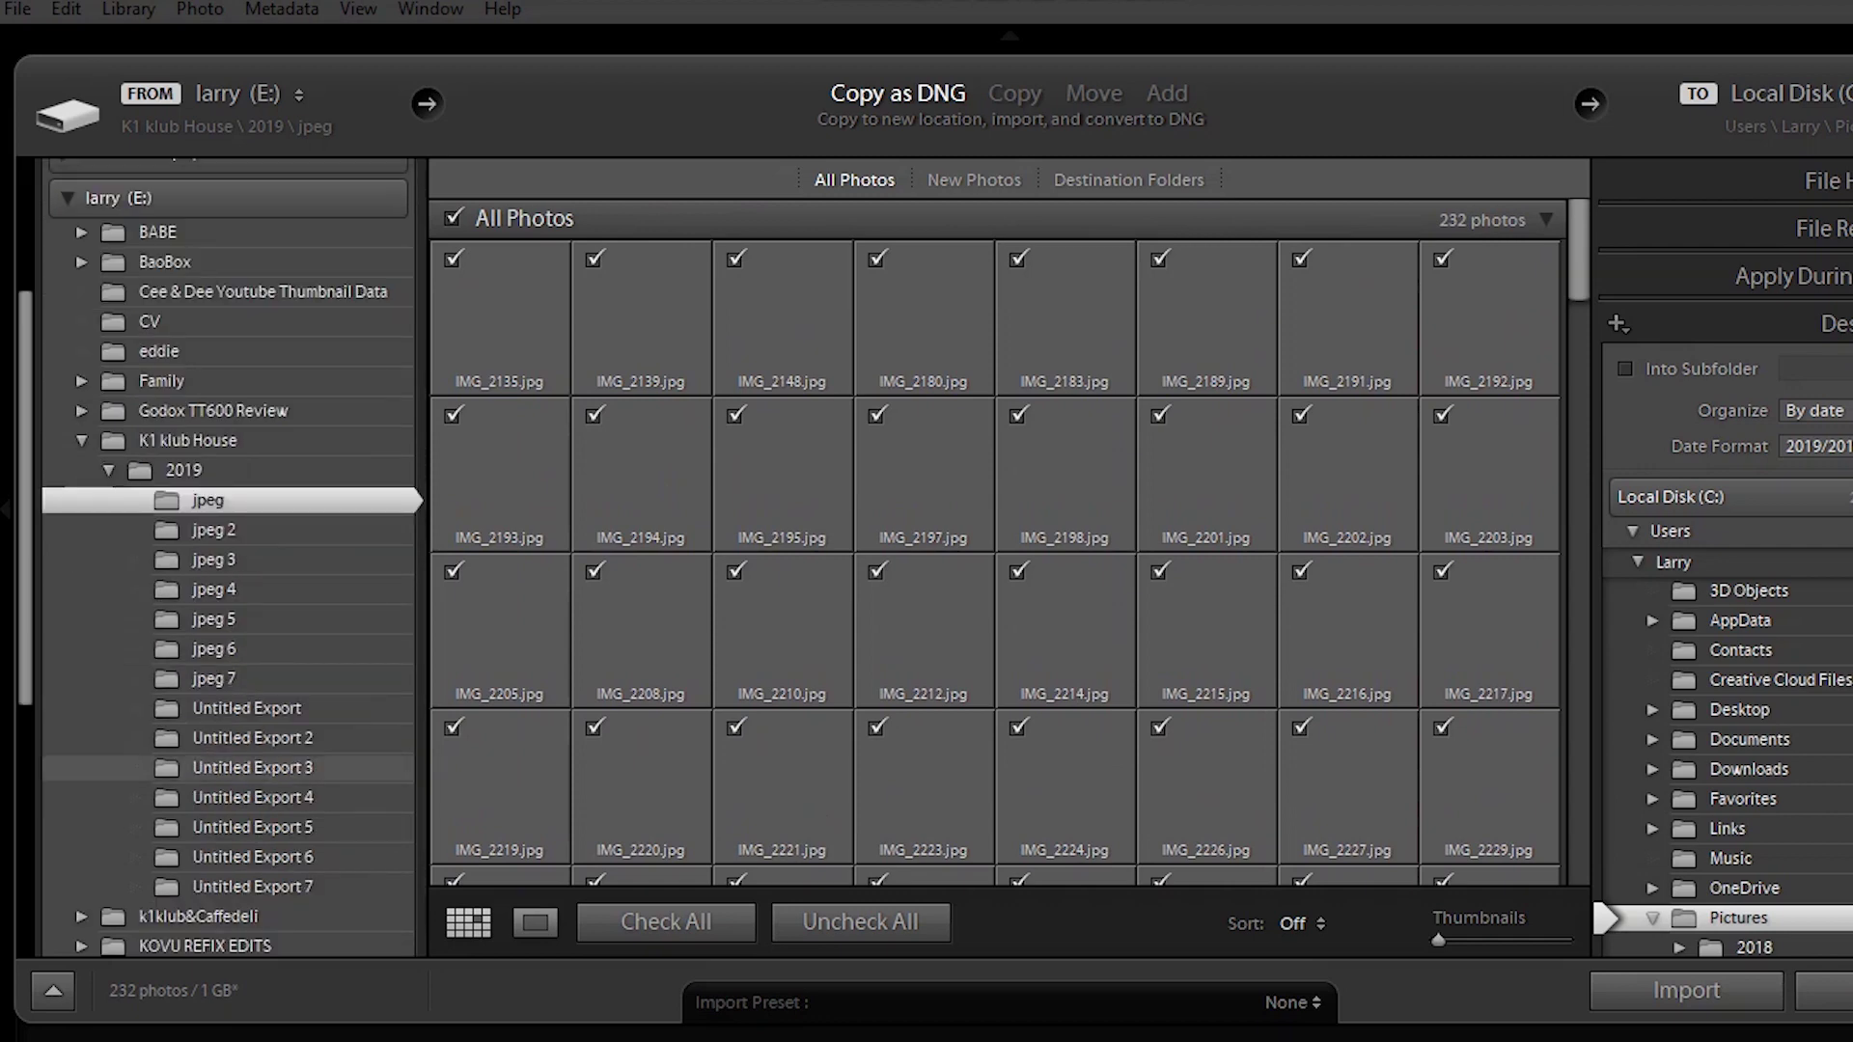
pyautogui.scroll(-3, 222, 772)
pyautogui.scroll(5, 222, 772)
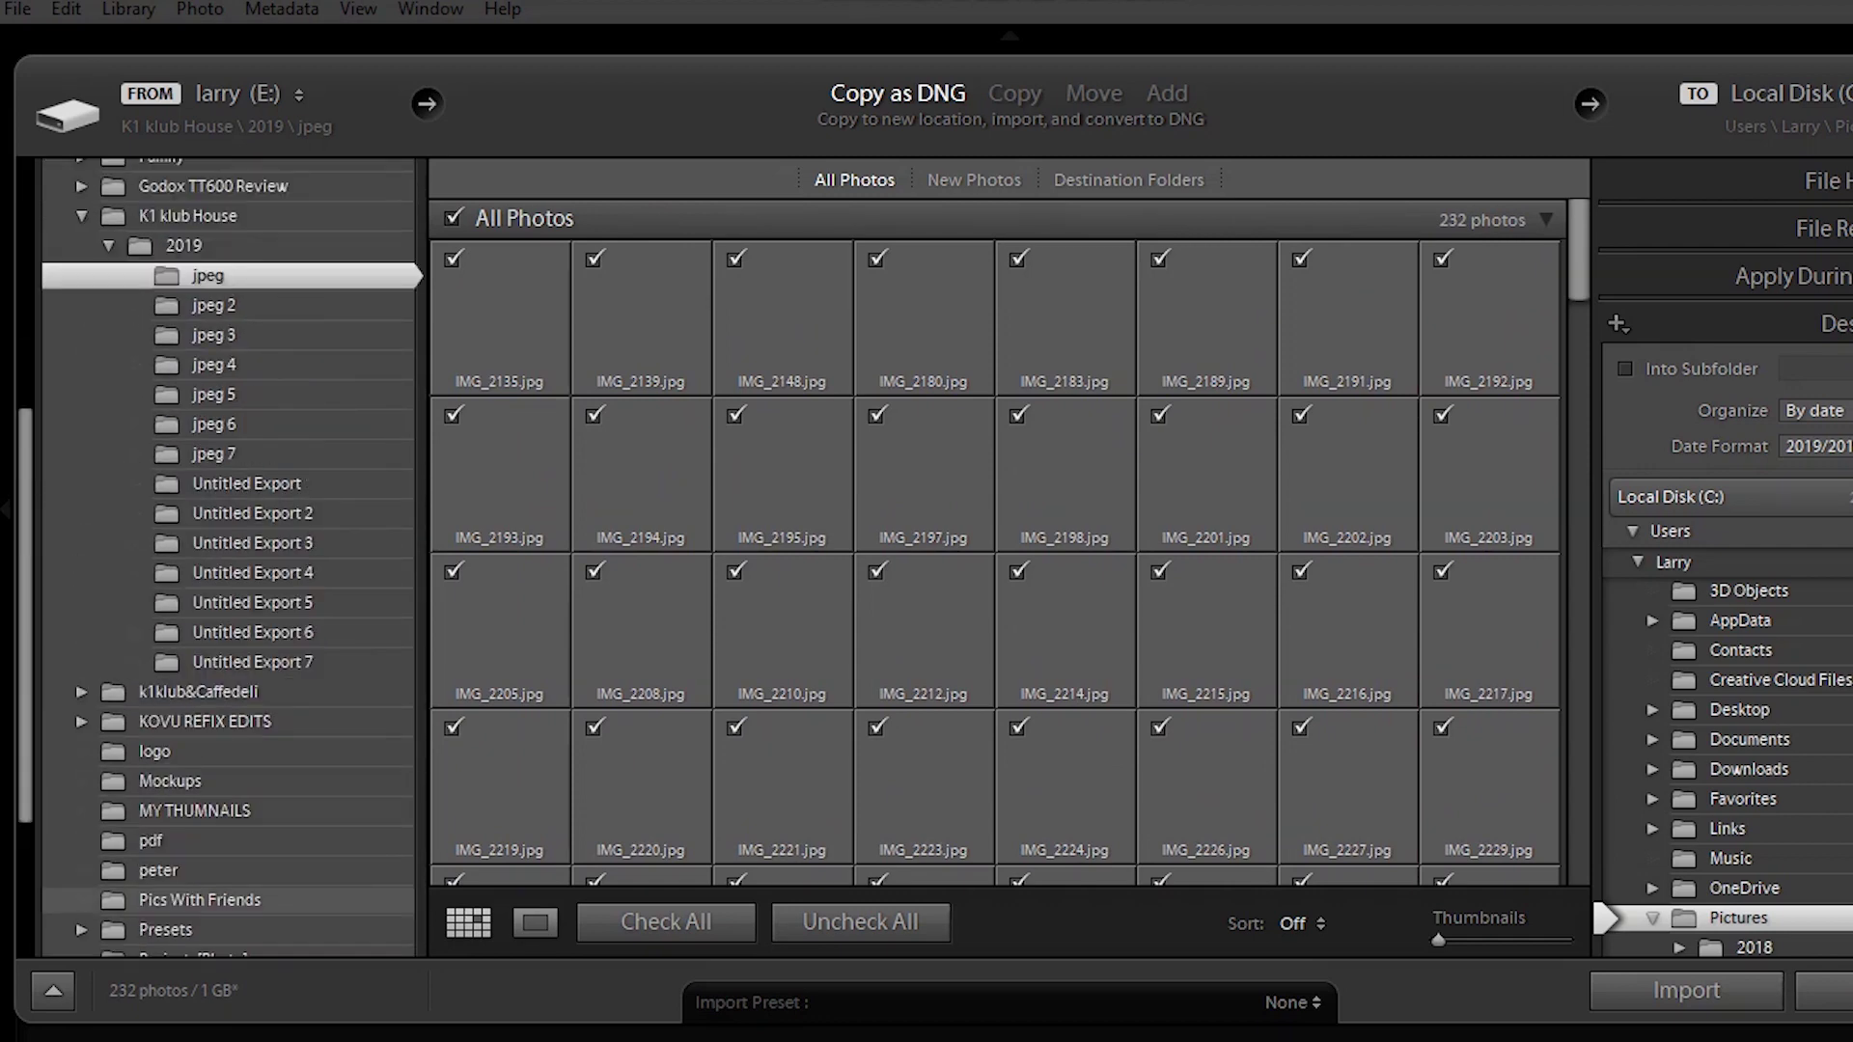
pyautogui.scroll(8, 221, 758)
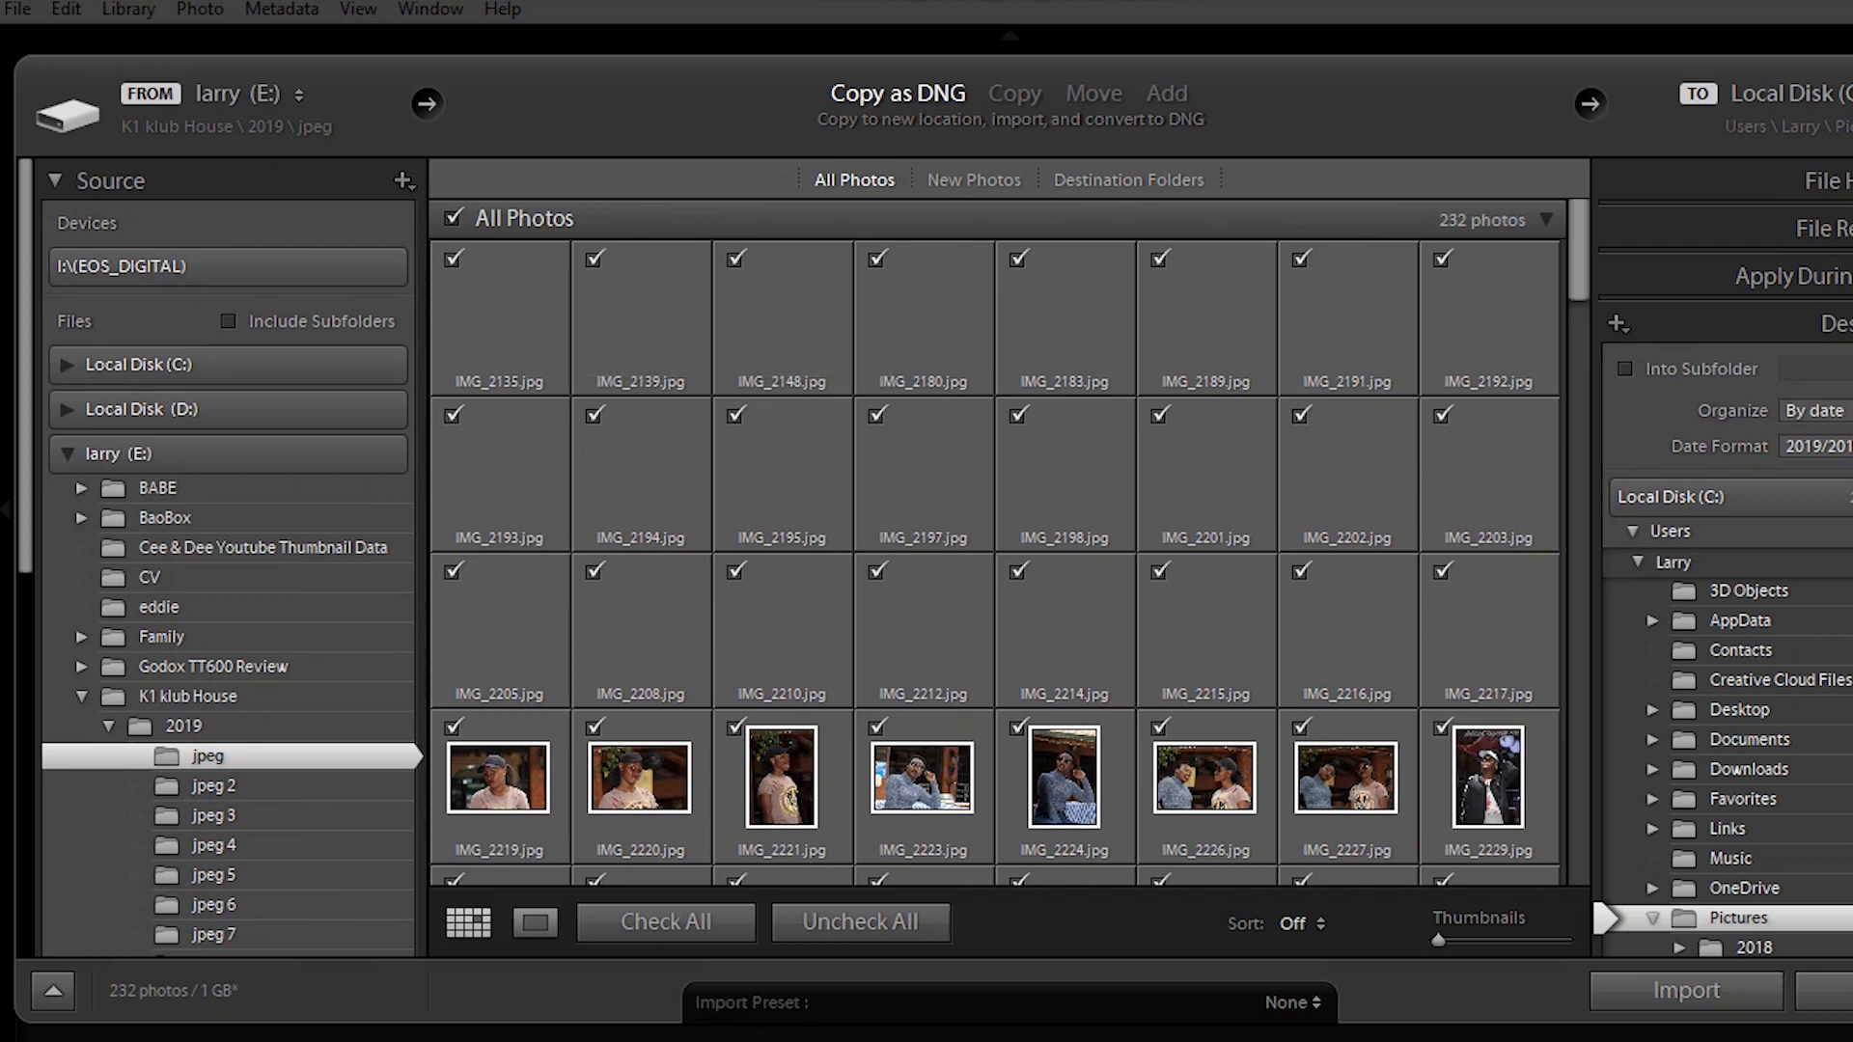
# - Uncheck all photos, check only IMG_2223, and import it into the Library
pyautogui.click(1546, 220)
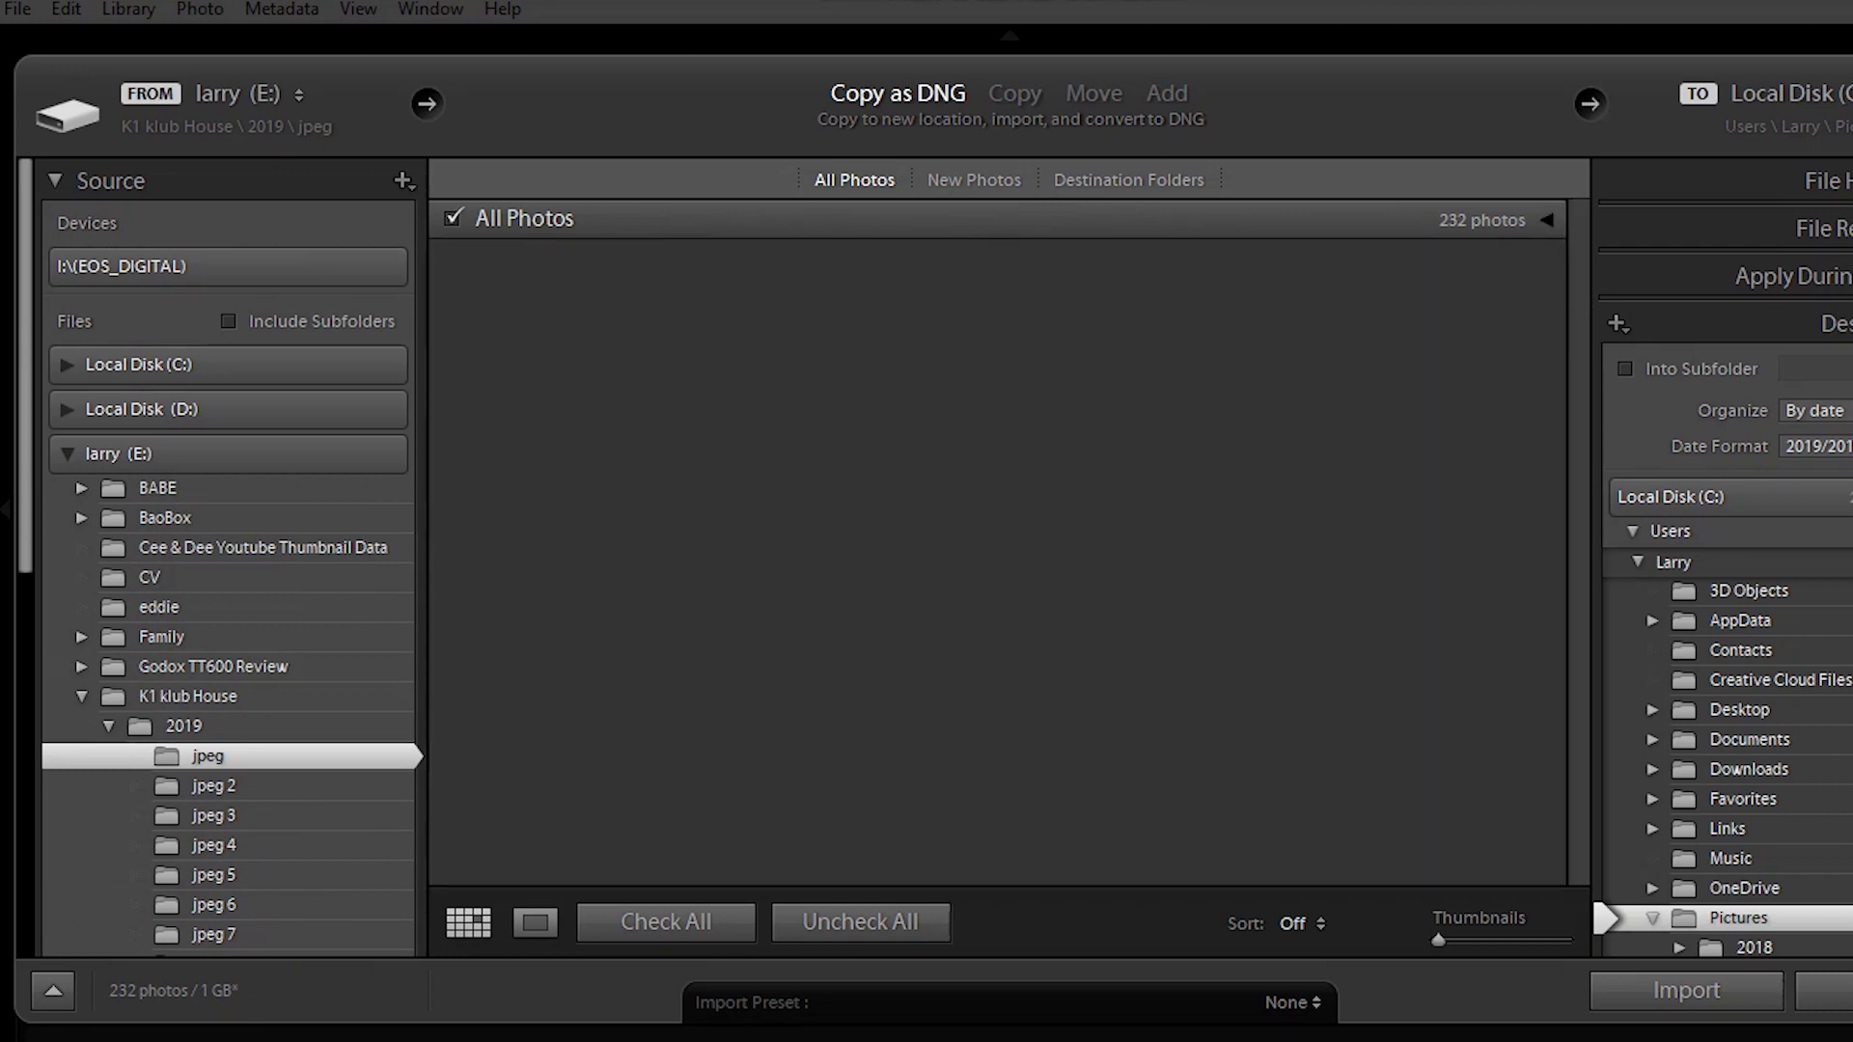
pyautogui.click(451, 219)
pyautogui.click(452, 218)
pyautogui.click(452, 218)
pyautogui.click(1545, 220)
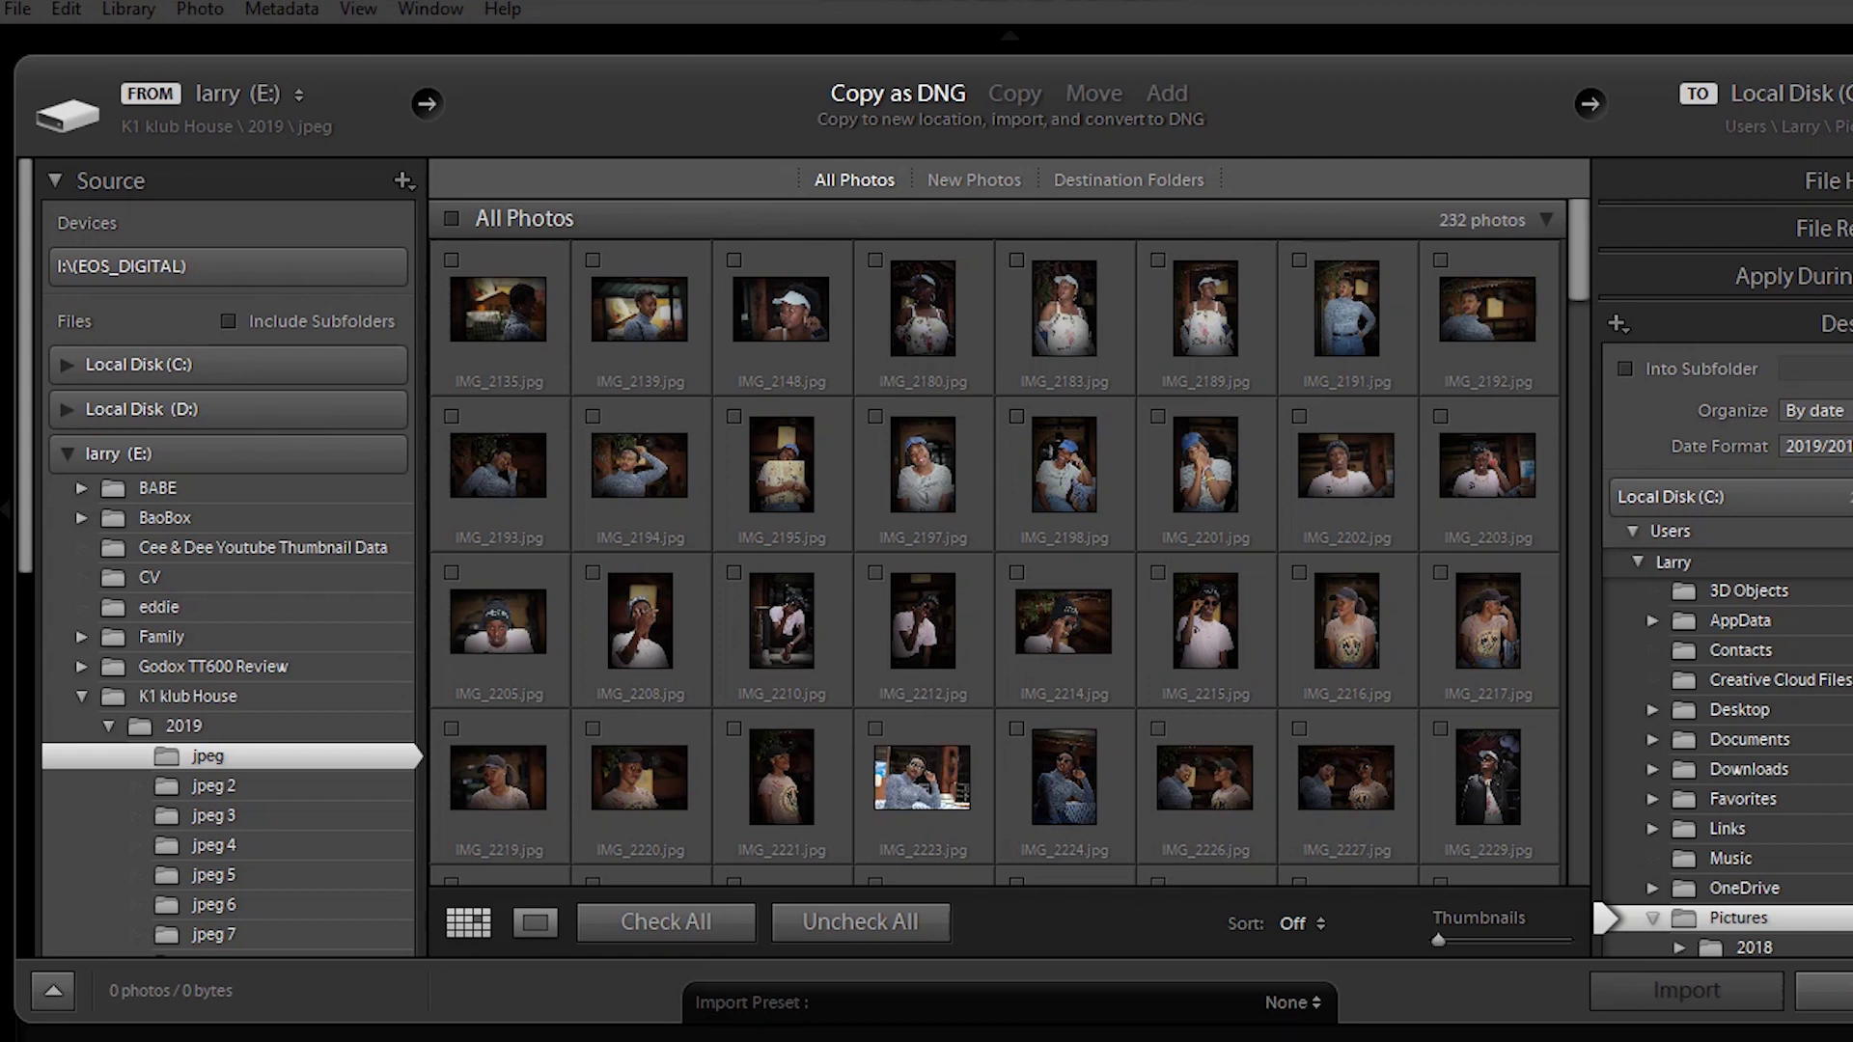
pyautogui.click(880, 758)
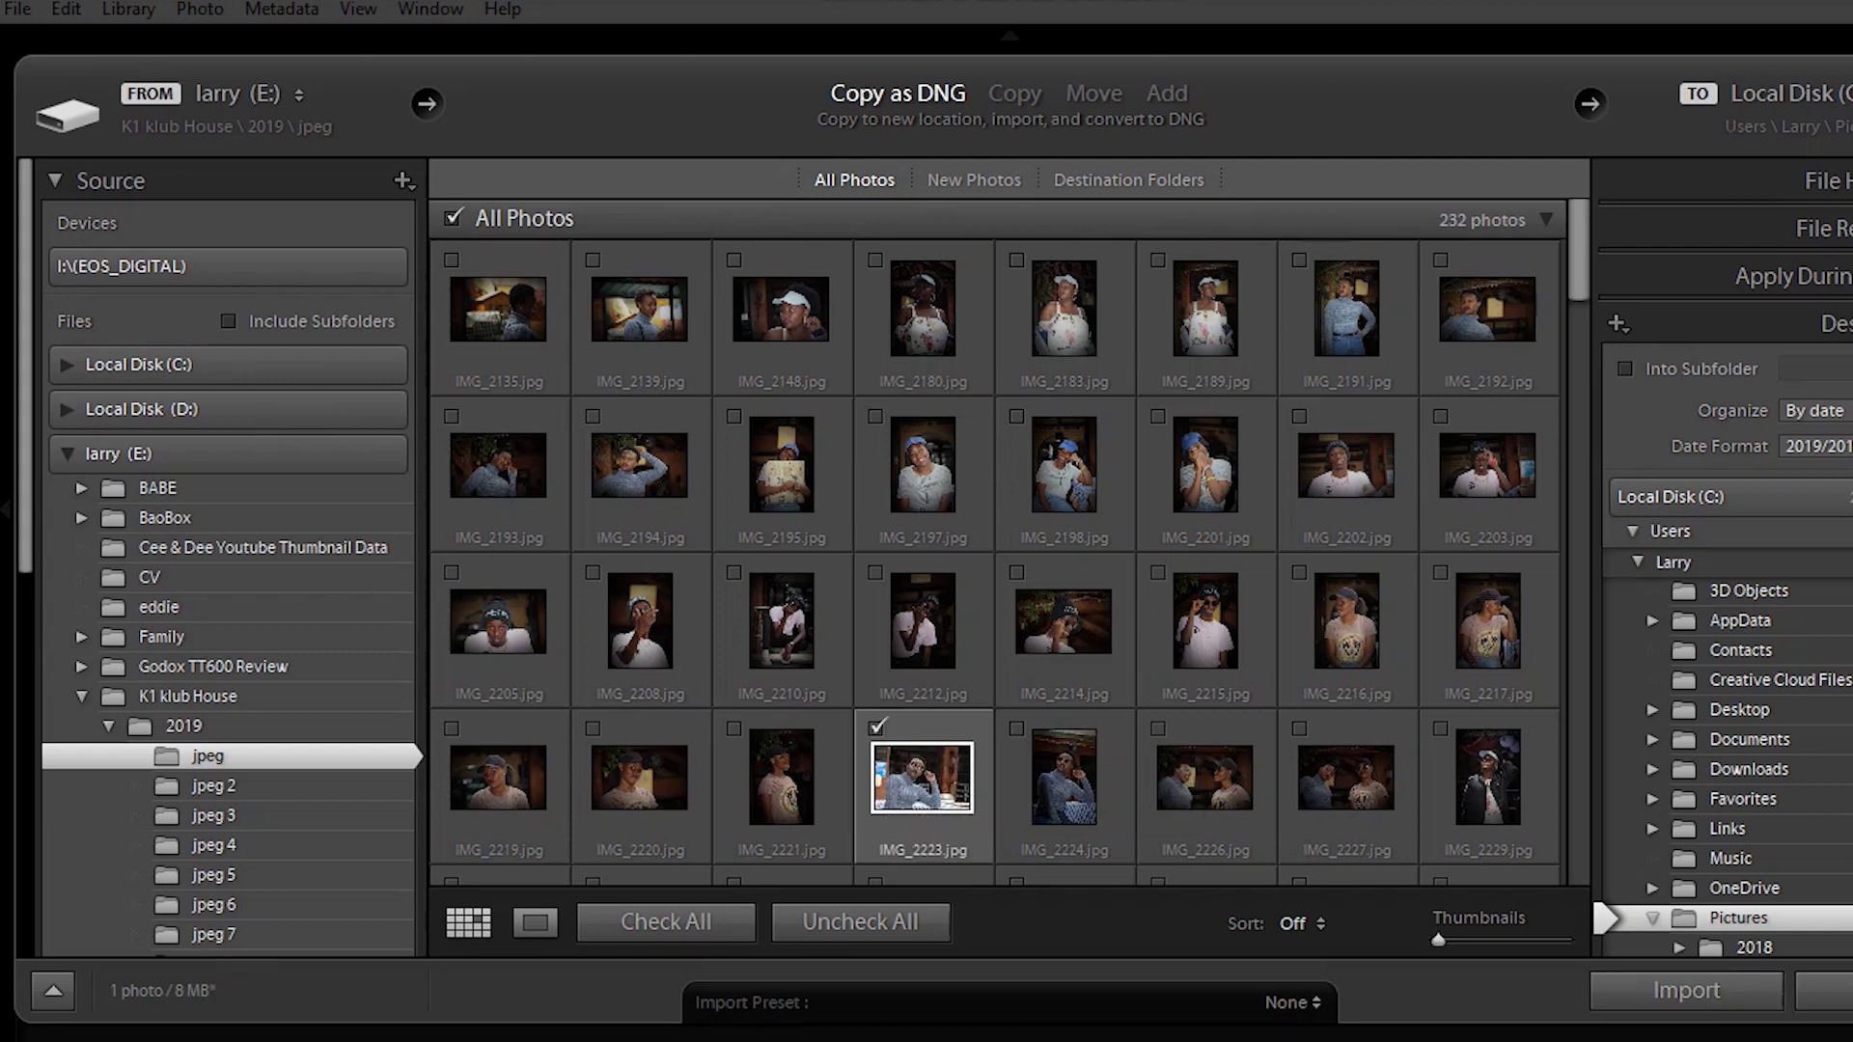
pyautogui.click(1686, 990)
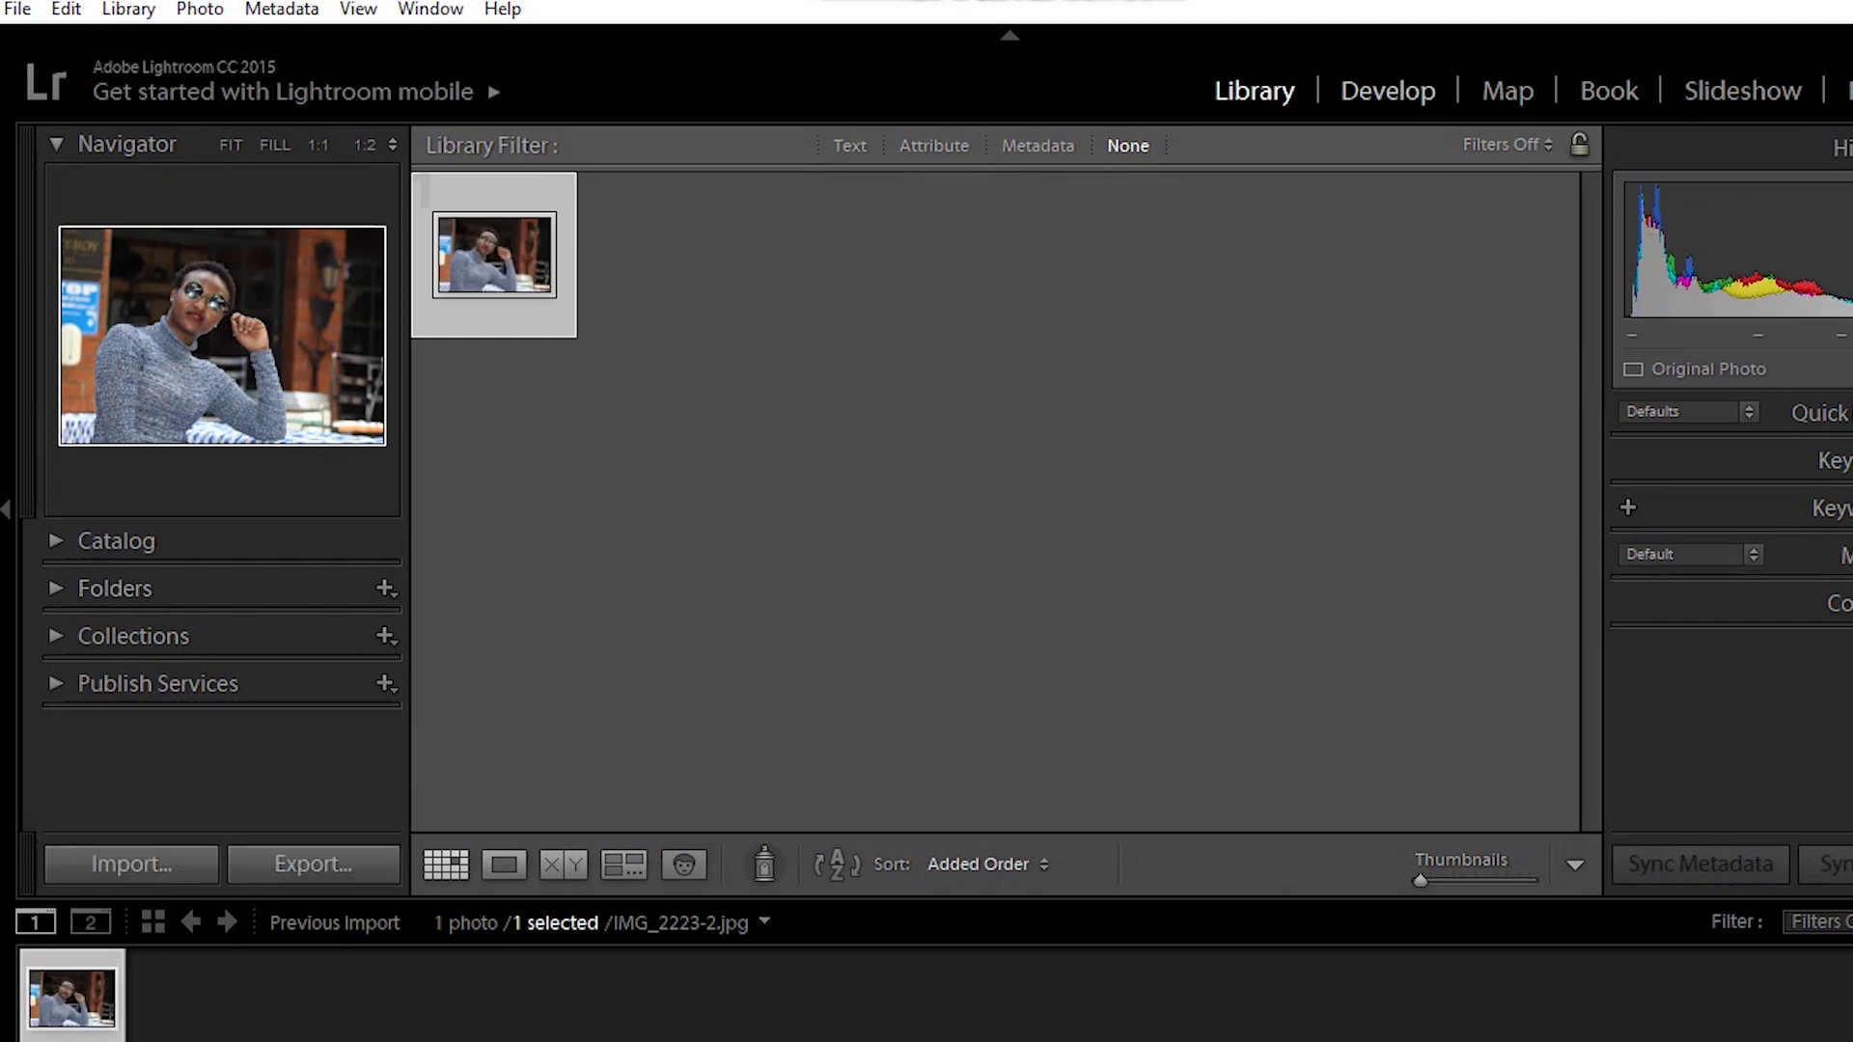
# - Open IMG_2223-2.jpg in Develop and browse the Presets list, including Hipster and La Tuna
pyautogui.press('d')
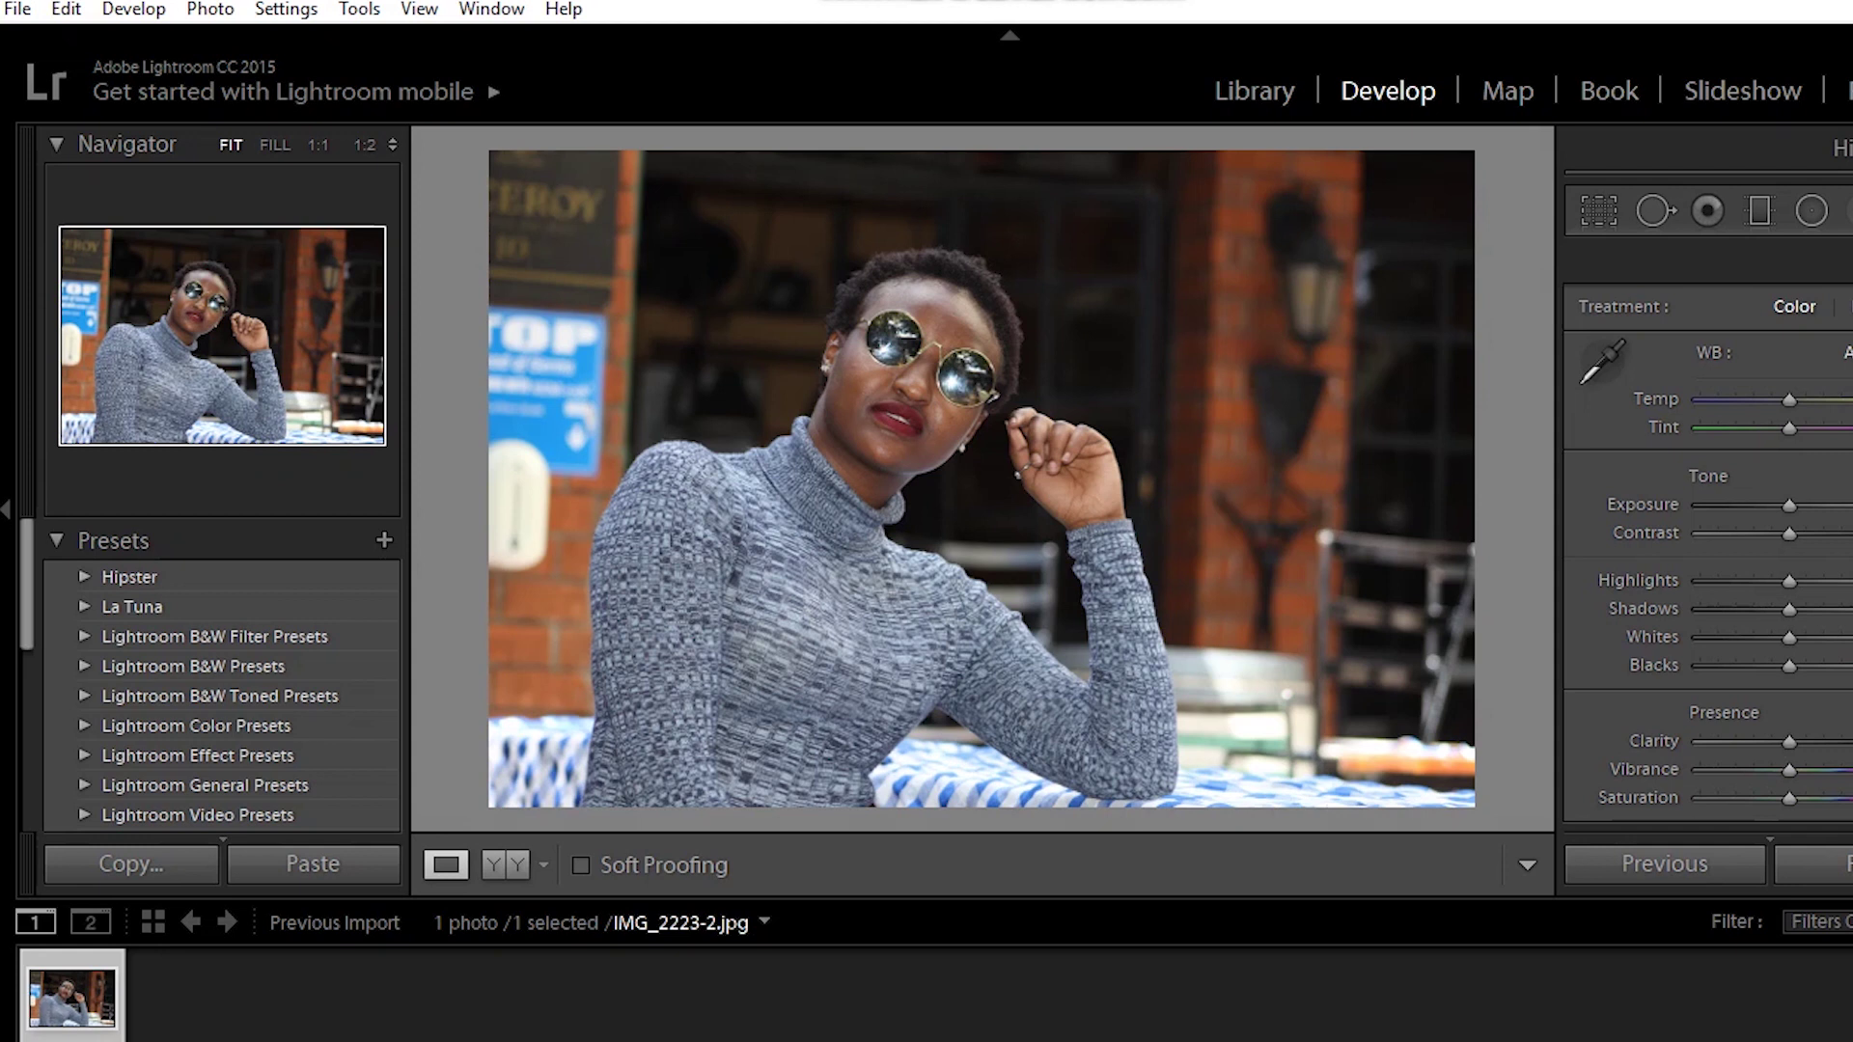
pyautogui.scroll(-2, 222, 637)
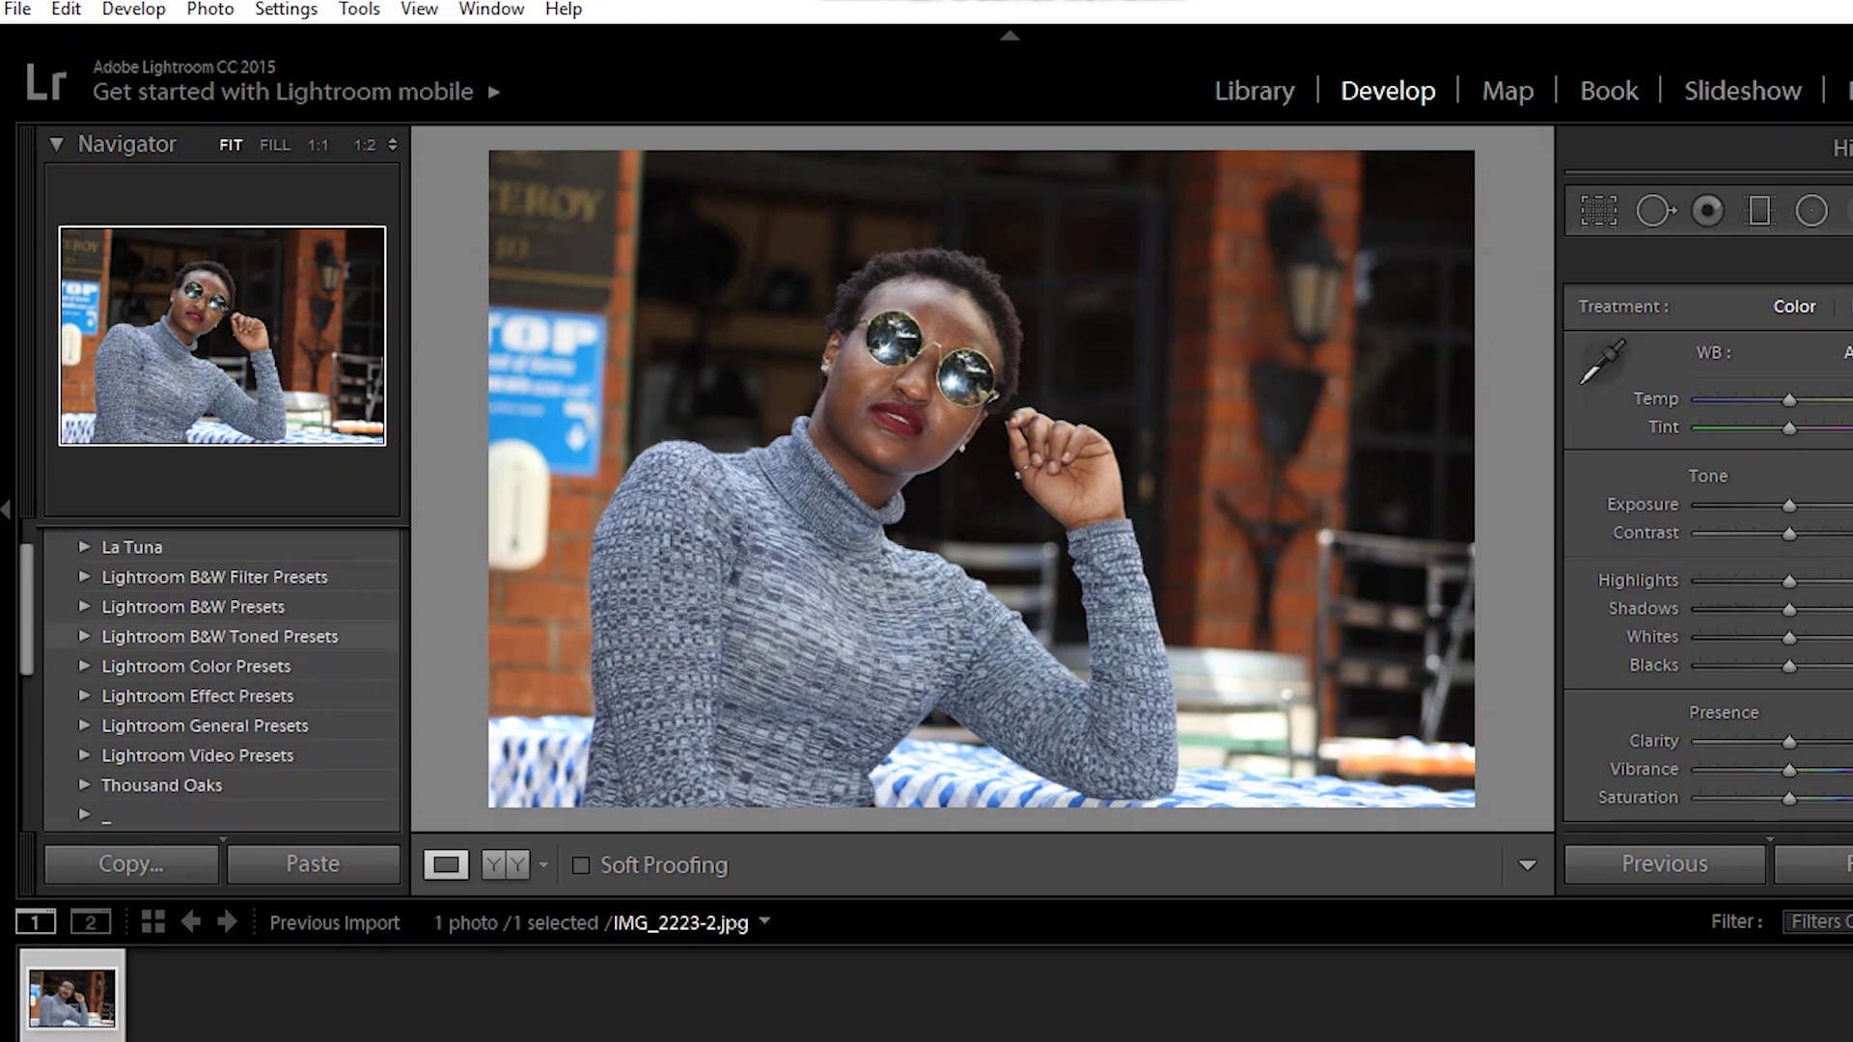
pyautogui.scroll(-10, 221, 675)
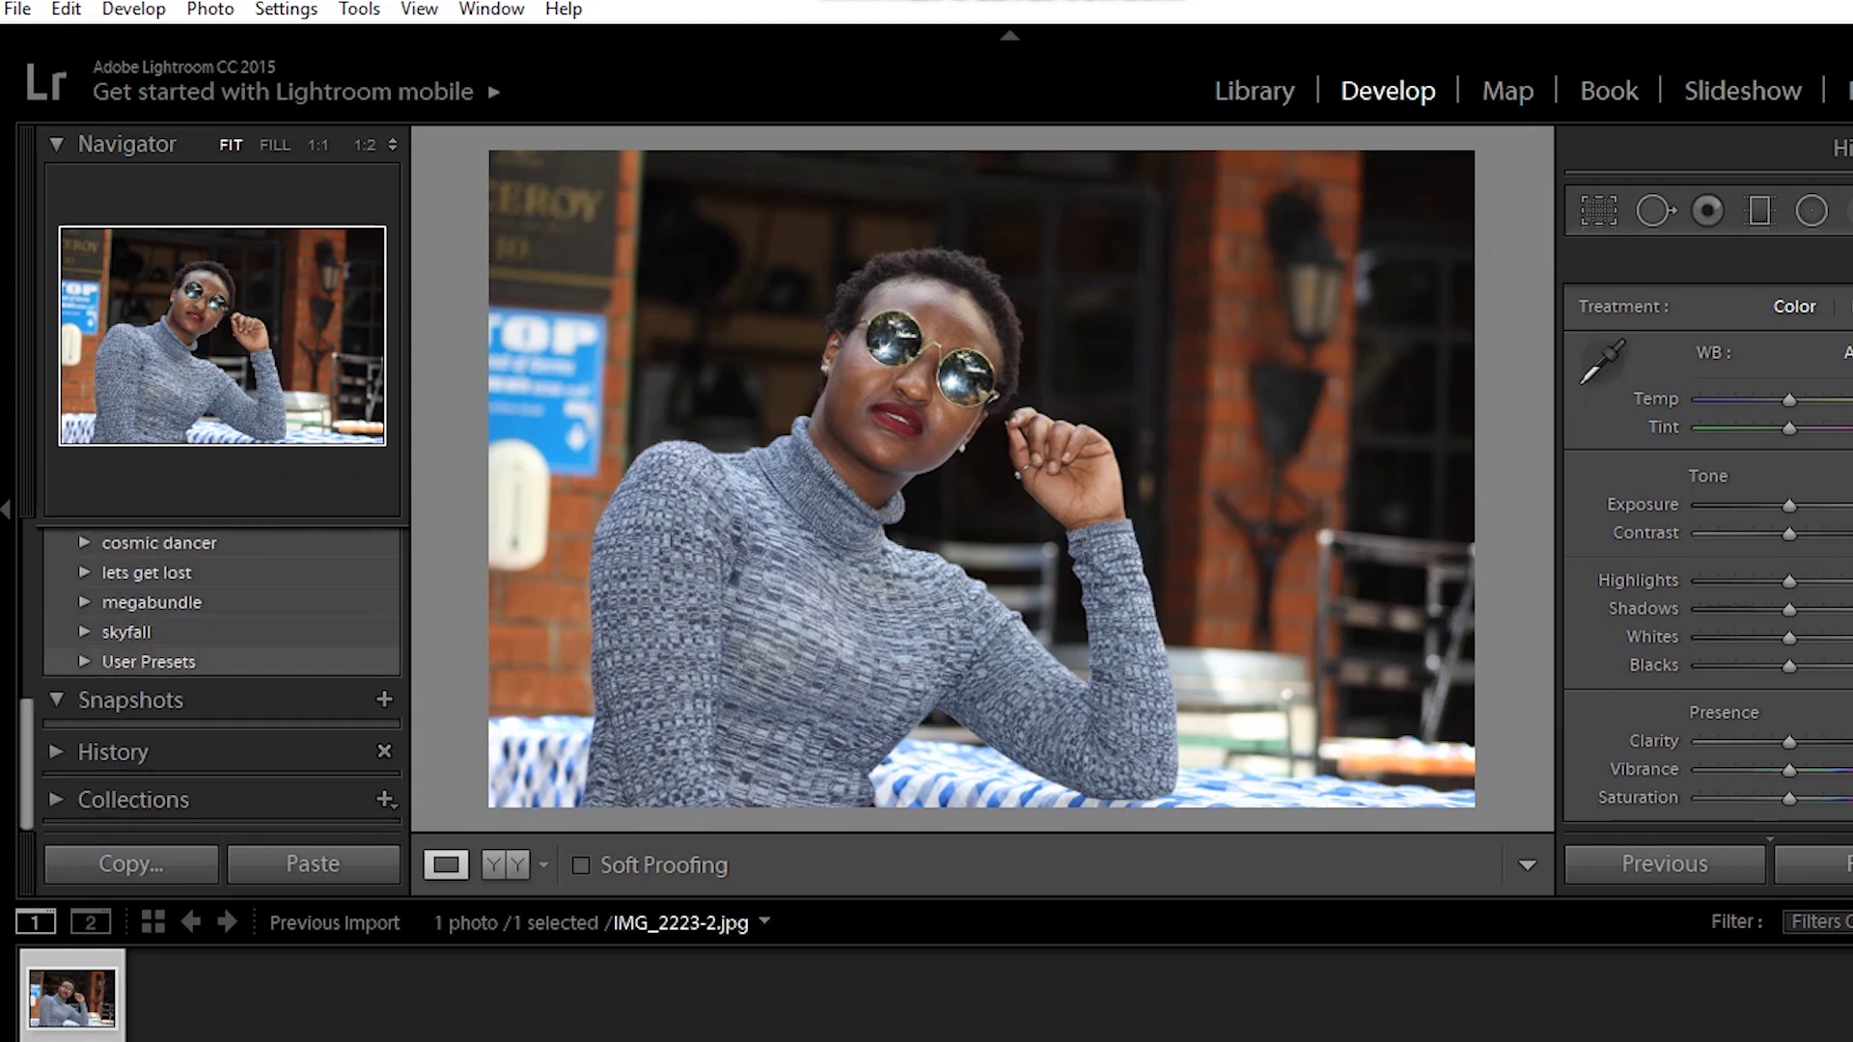
pyautogui.scroll(12, 222, 675)
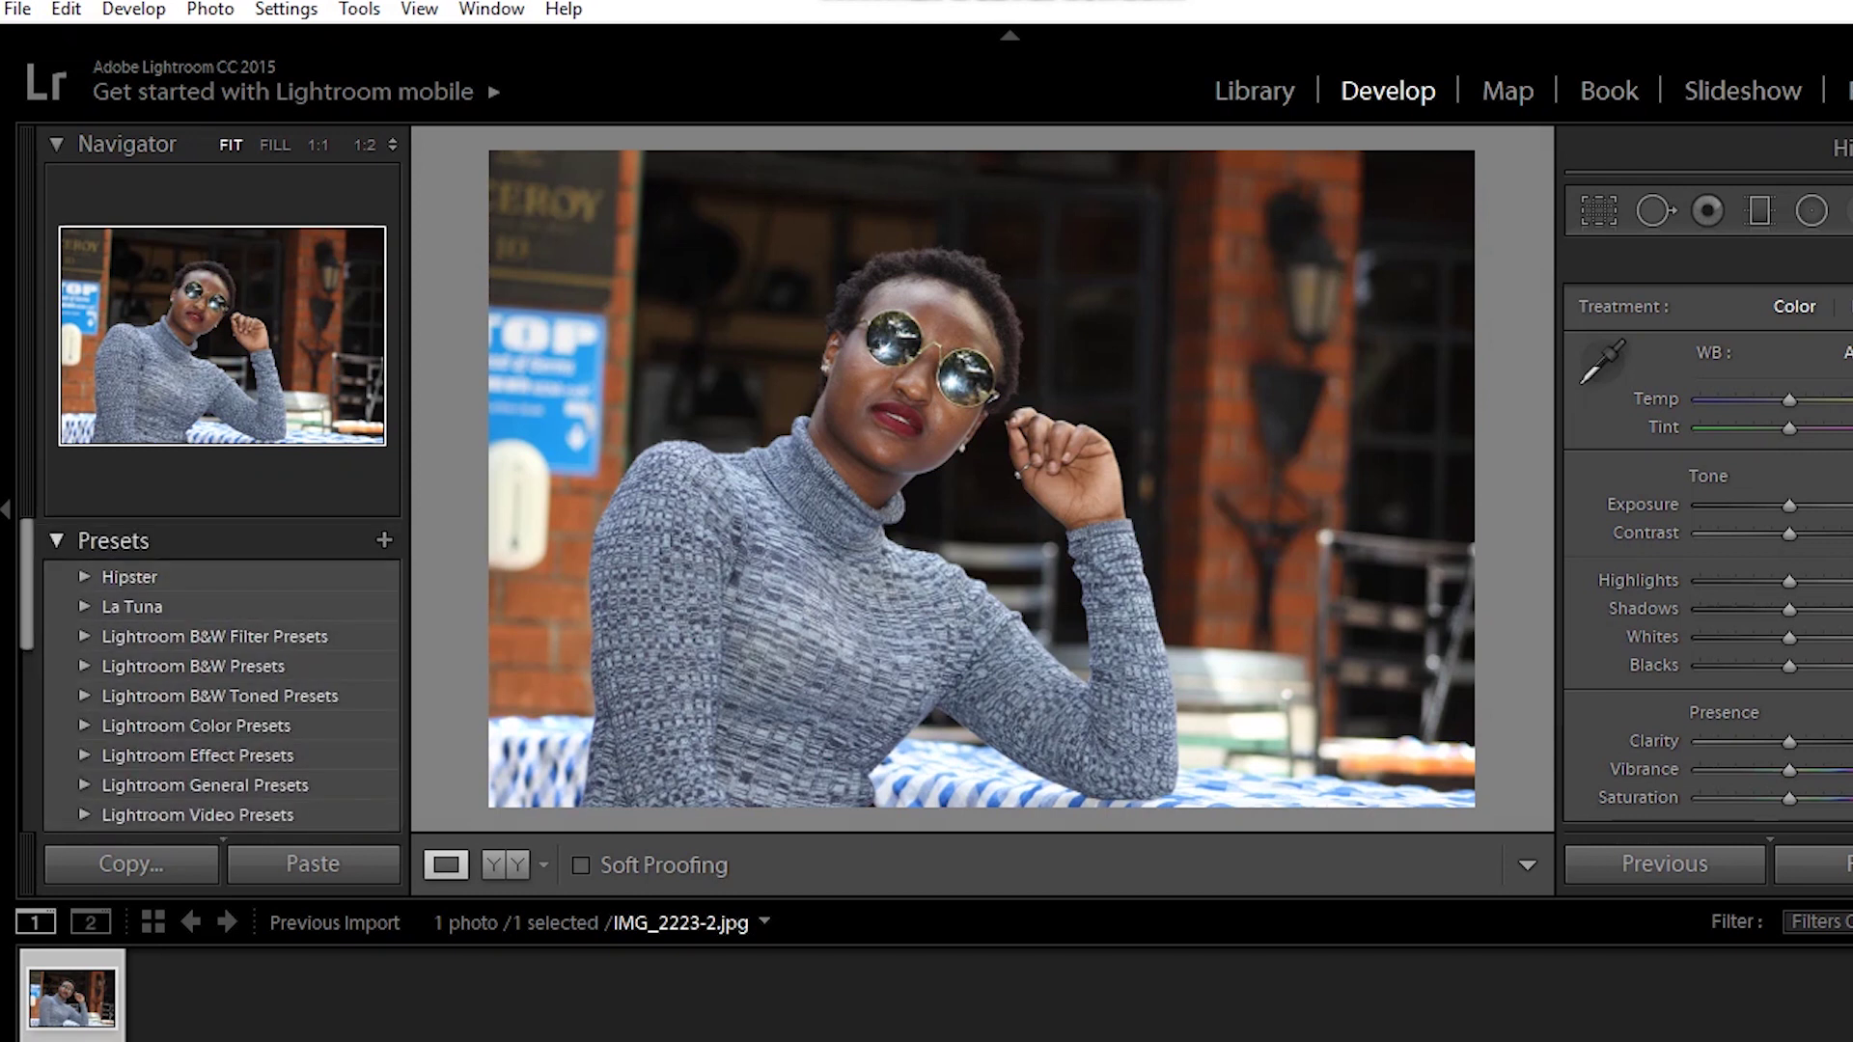
pyautogui.click(113, 540)
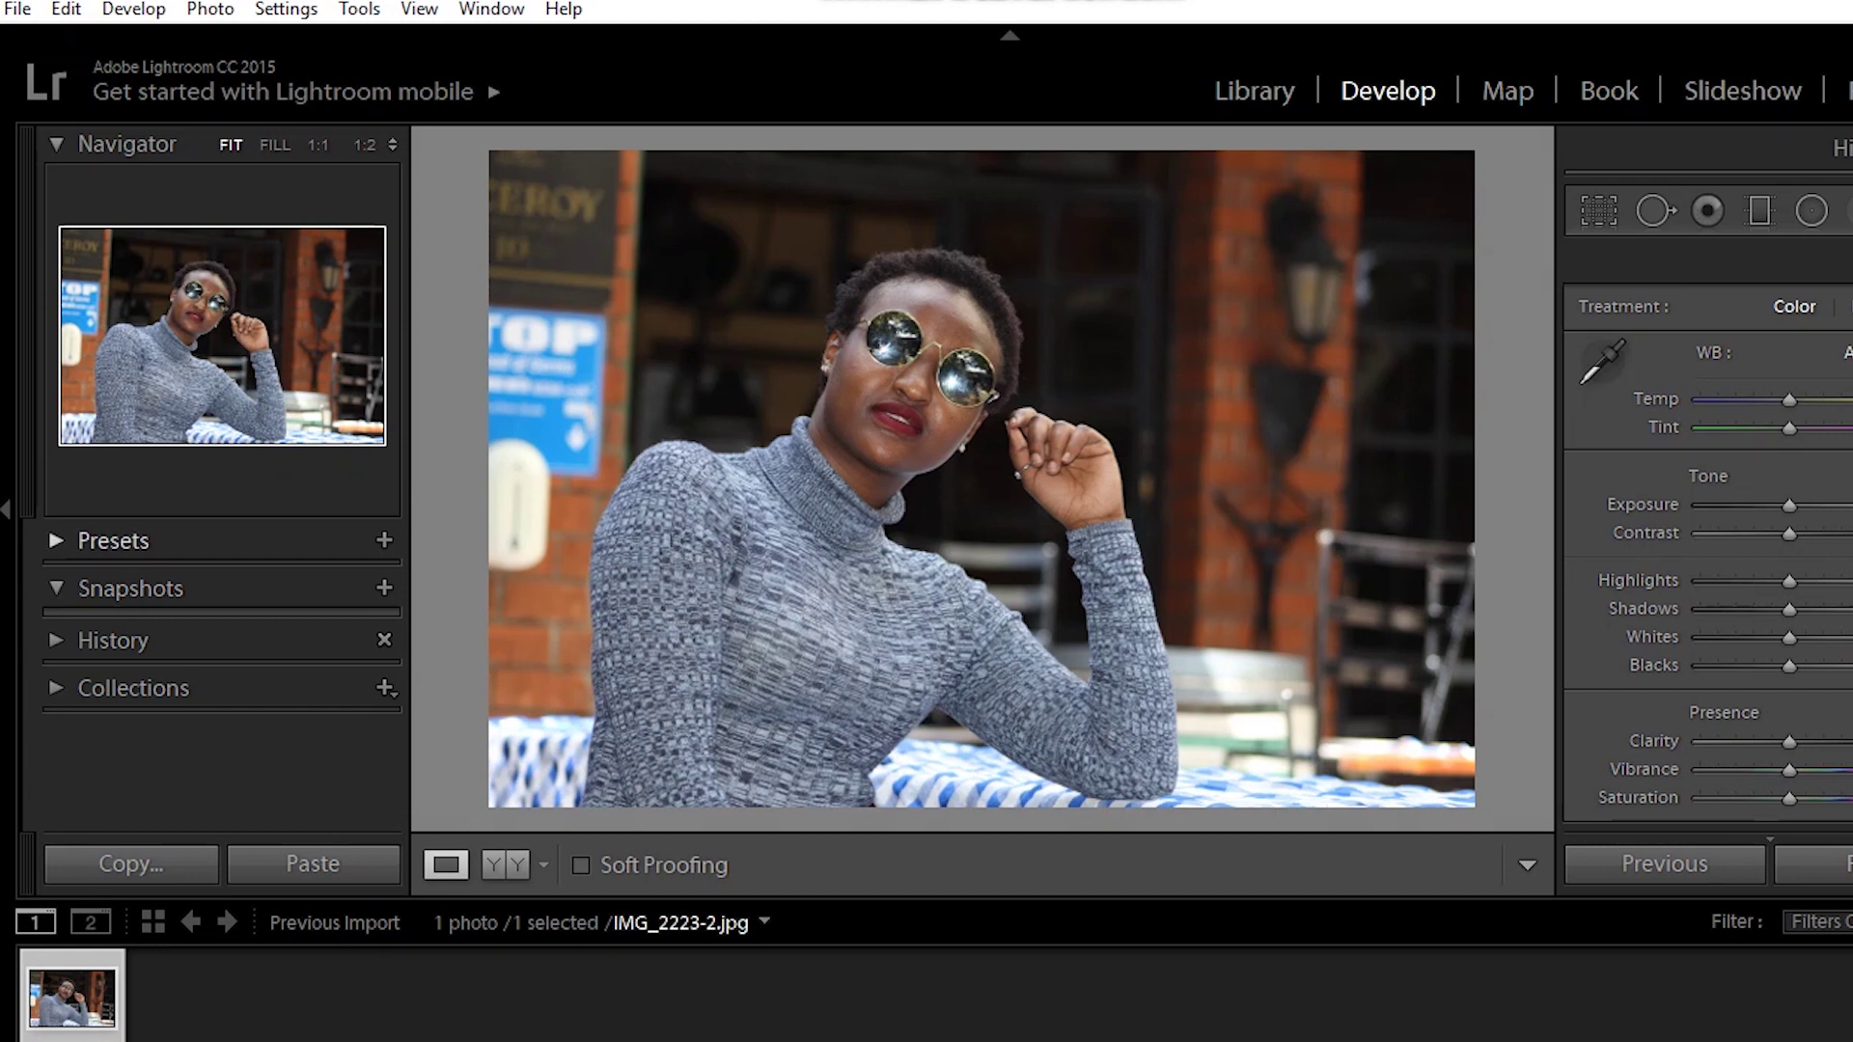
pyautogui.click(113, 541)
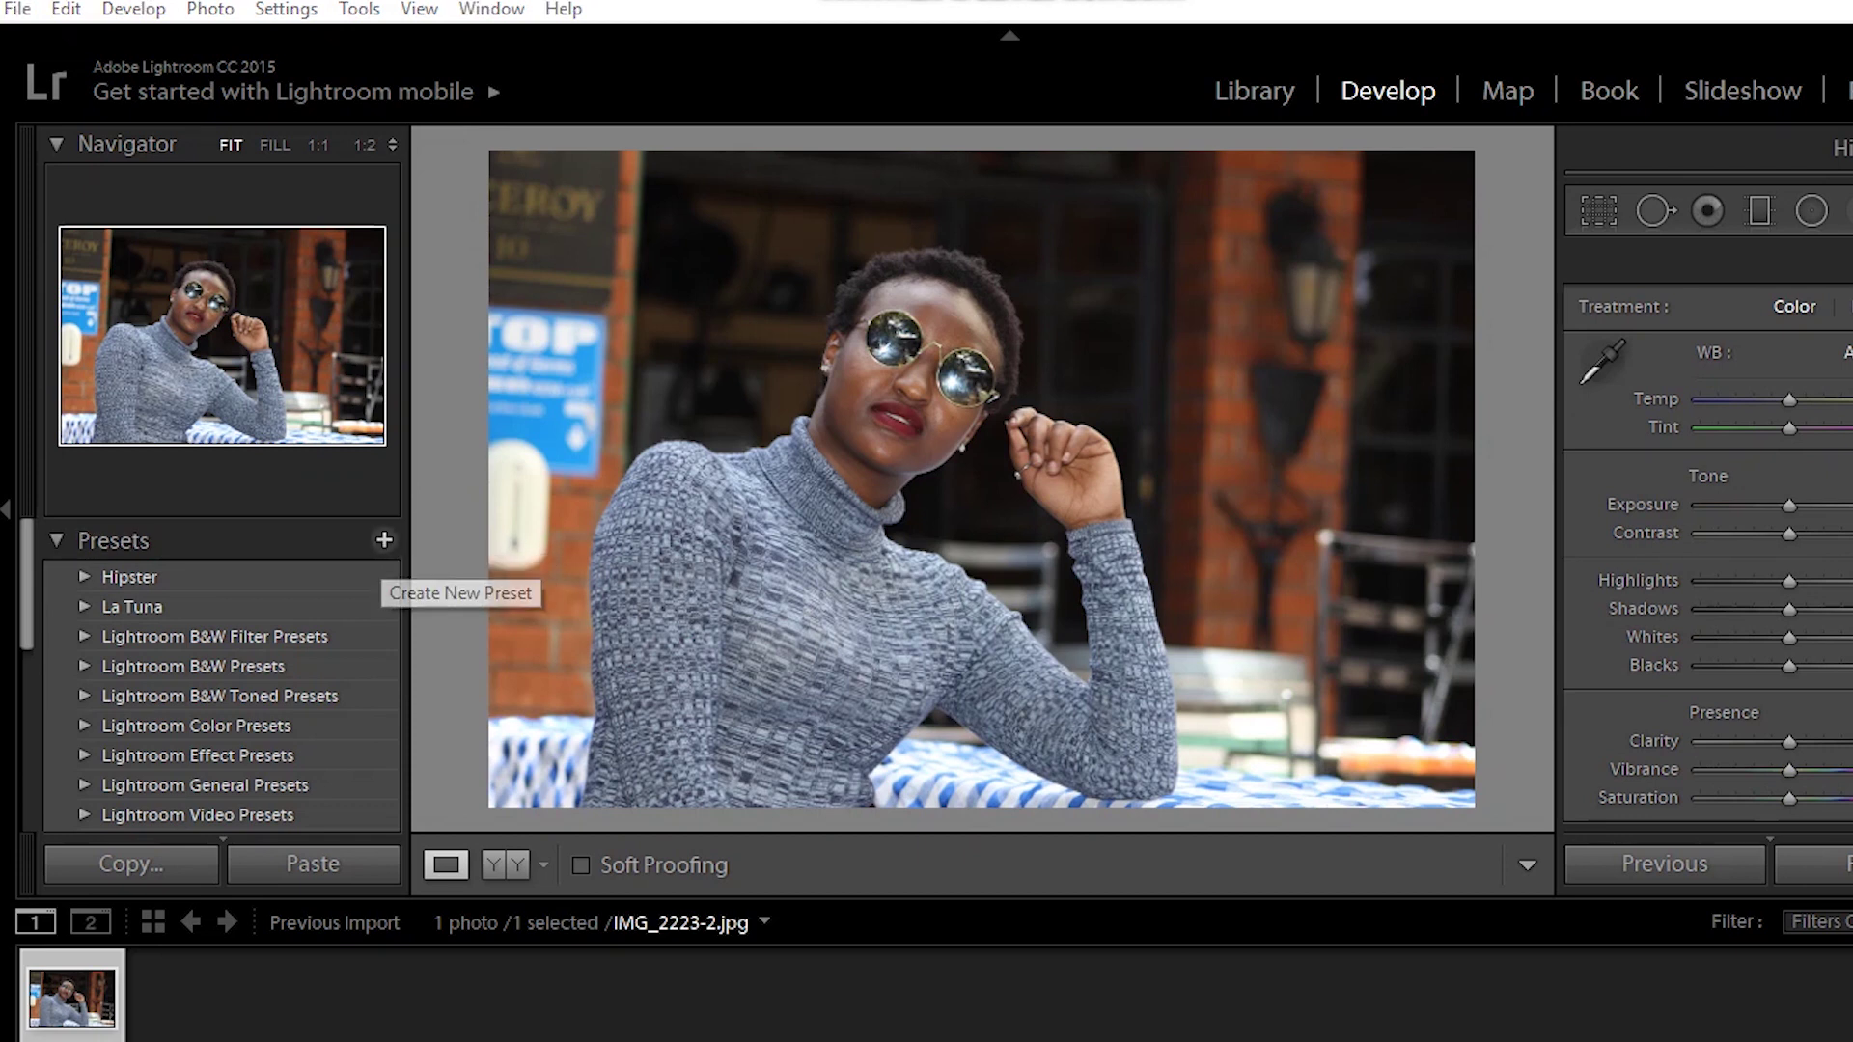
# - Name a new develop preset Larry and create a Larry Preset folder to hold it
pyautogui.click(384, 539)
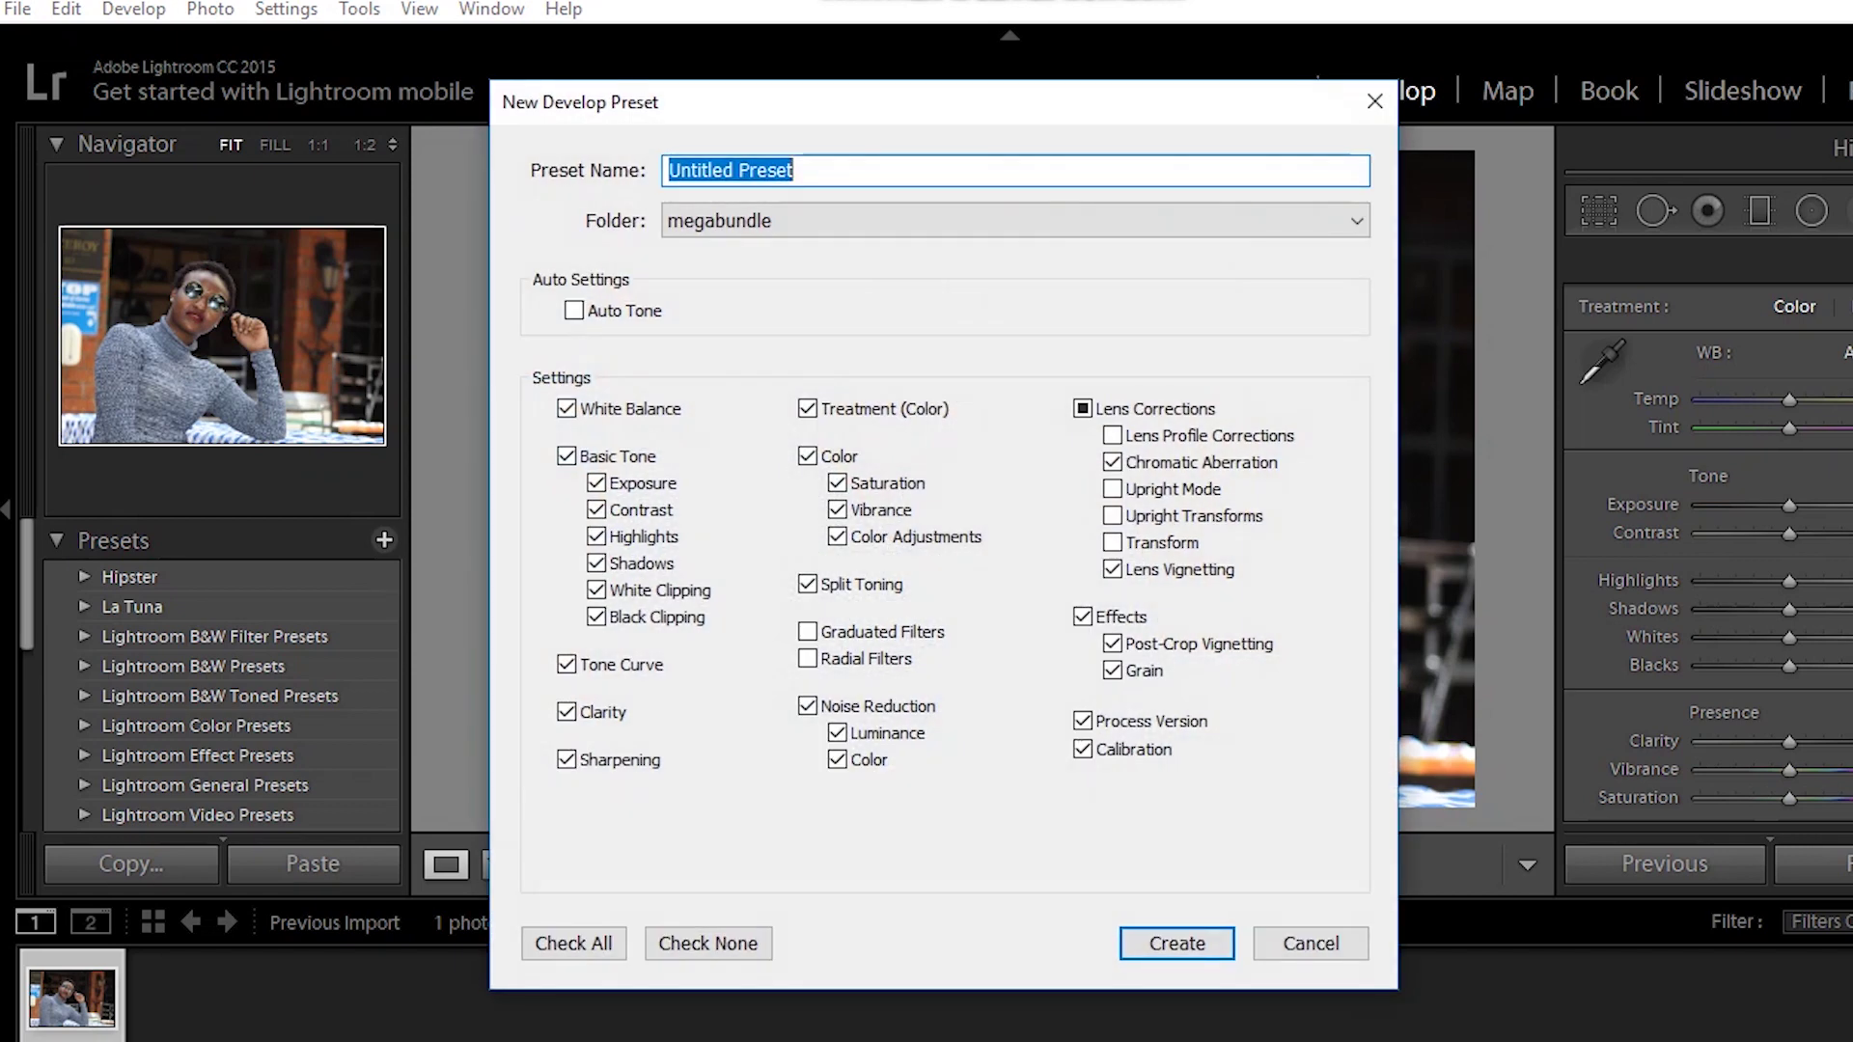
pyautogui.press('End')
pyautogui.press('BackSpace')
pyautogui.press('BackSpace')
pyautogui.press('BackSpace')
pyautogui.press('BackSpace')
pyautogui.press('BackSpace')
pyautogui.press('BackSpace')
pyautogui.press('BackSpace')
pyautogui.press('BackSpace')
pyautogui.press('BackSpace')
pyautogui.press('BackSpace')
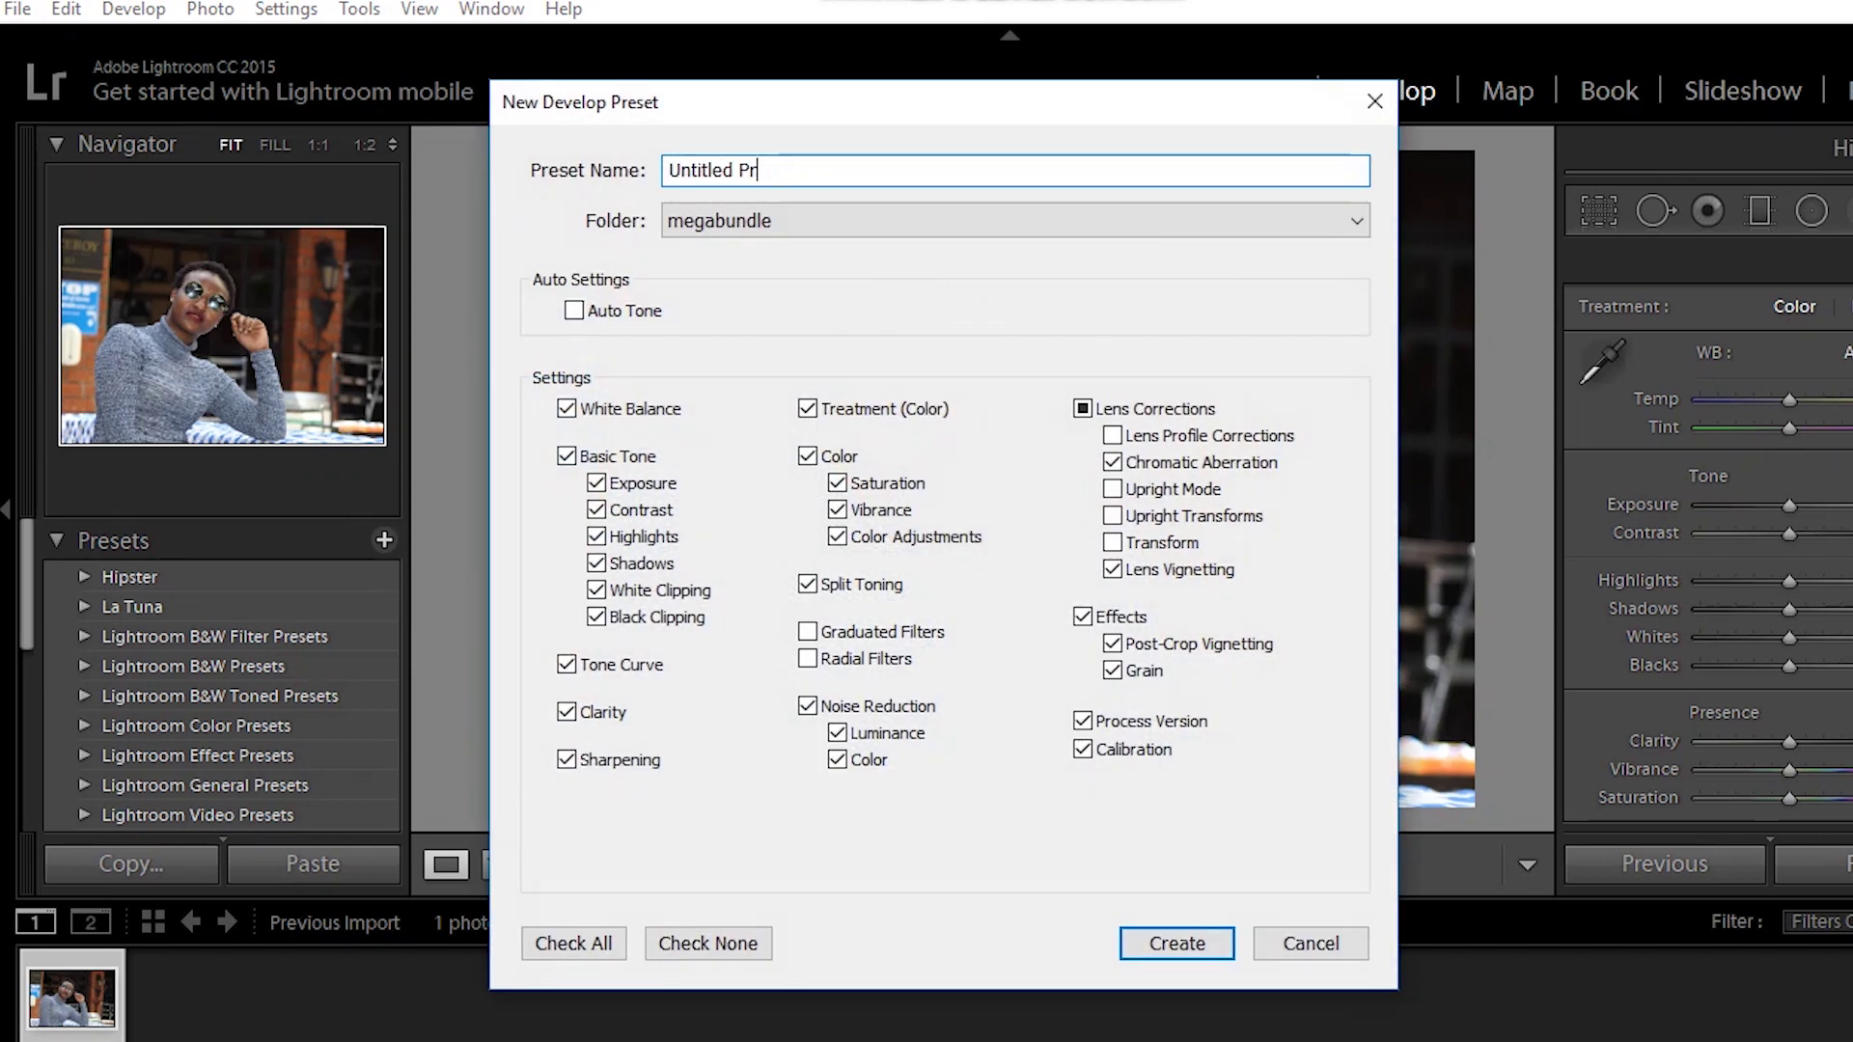
pyautogui.press('BackSpace')
pyautogui.press('BackSpace')
pyautogui.press('BackSpace')
pyautogui.press('BackSpace')
pyautogui.press('BackSpace')
pyautogui.write('Larry')
pyautogui.click(1013, 220)
pyautogui.click(762, 255)
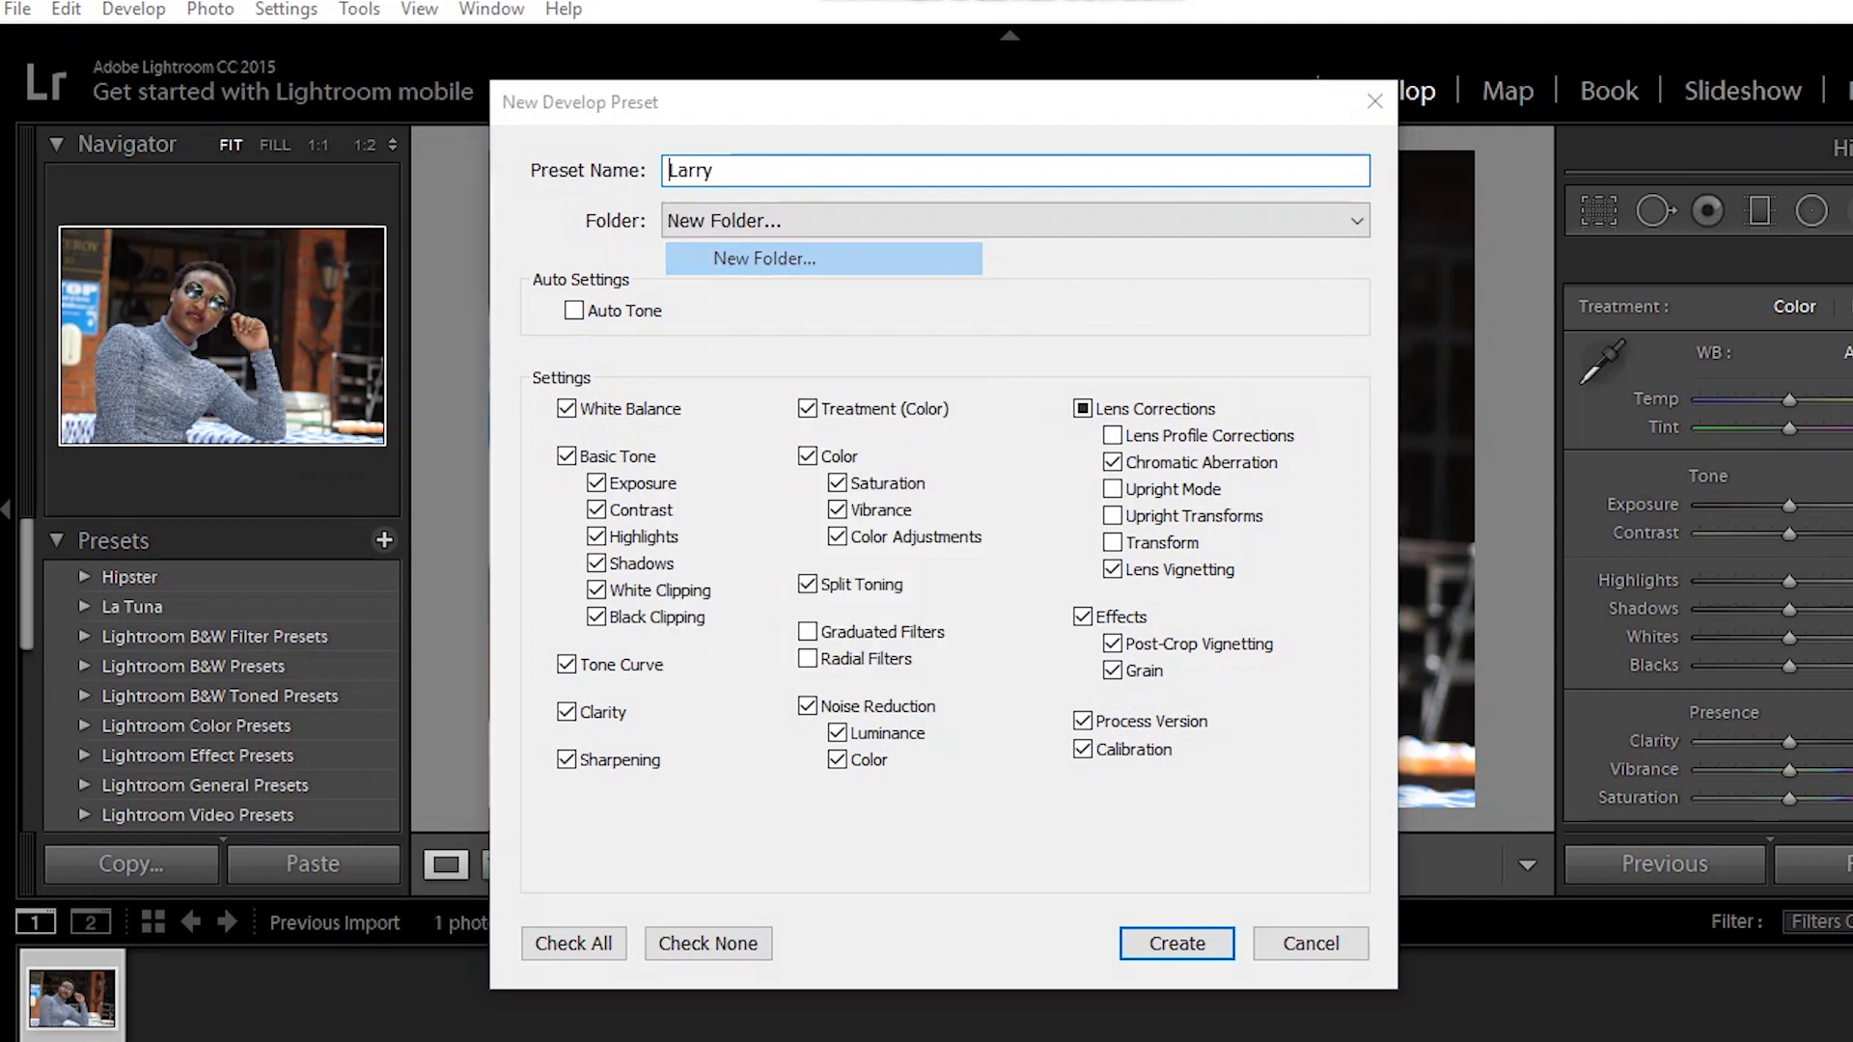
pyautogui.click(1061, 484)
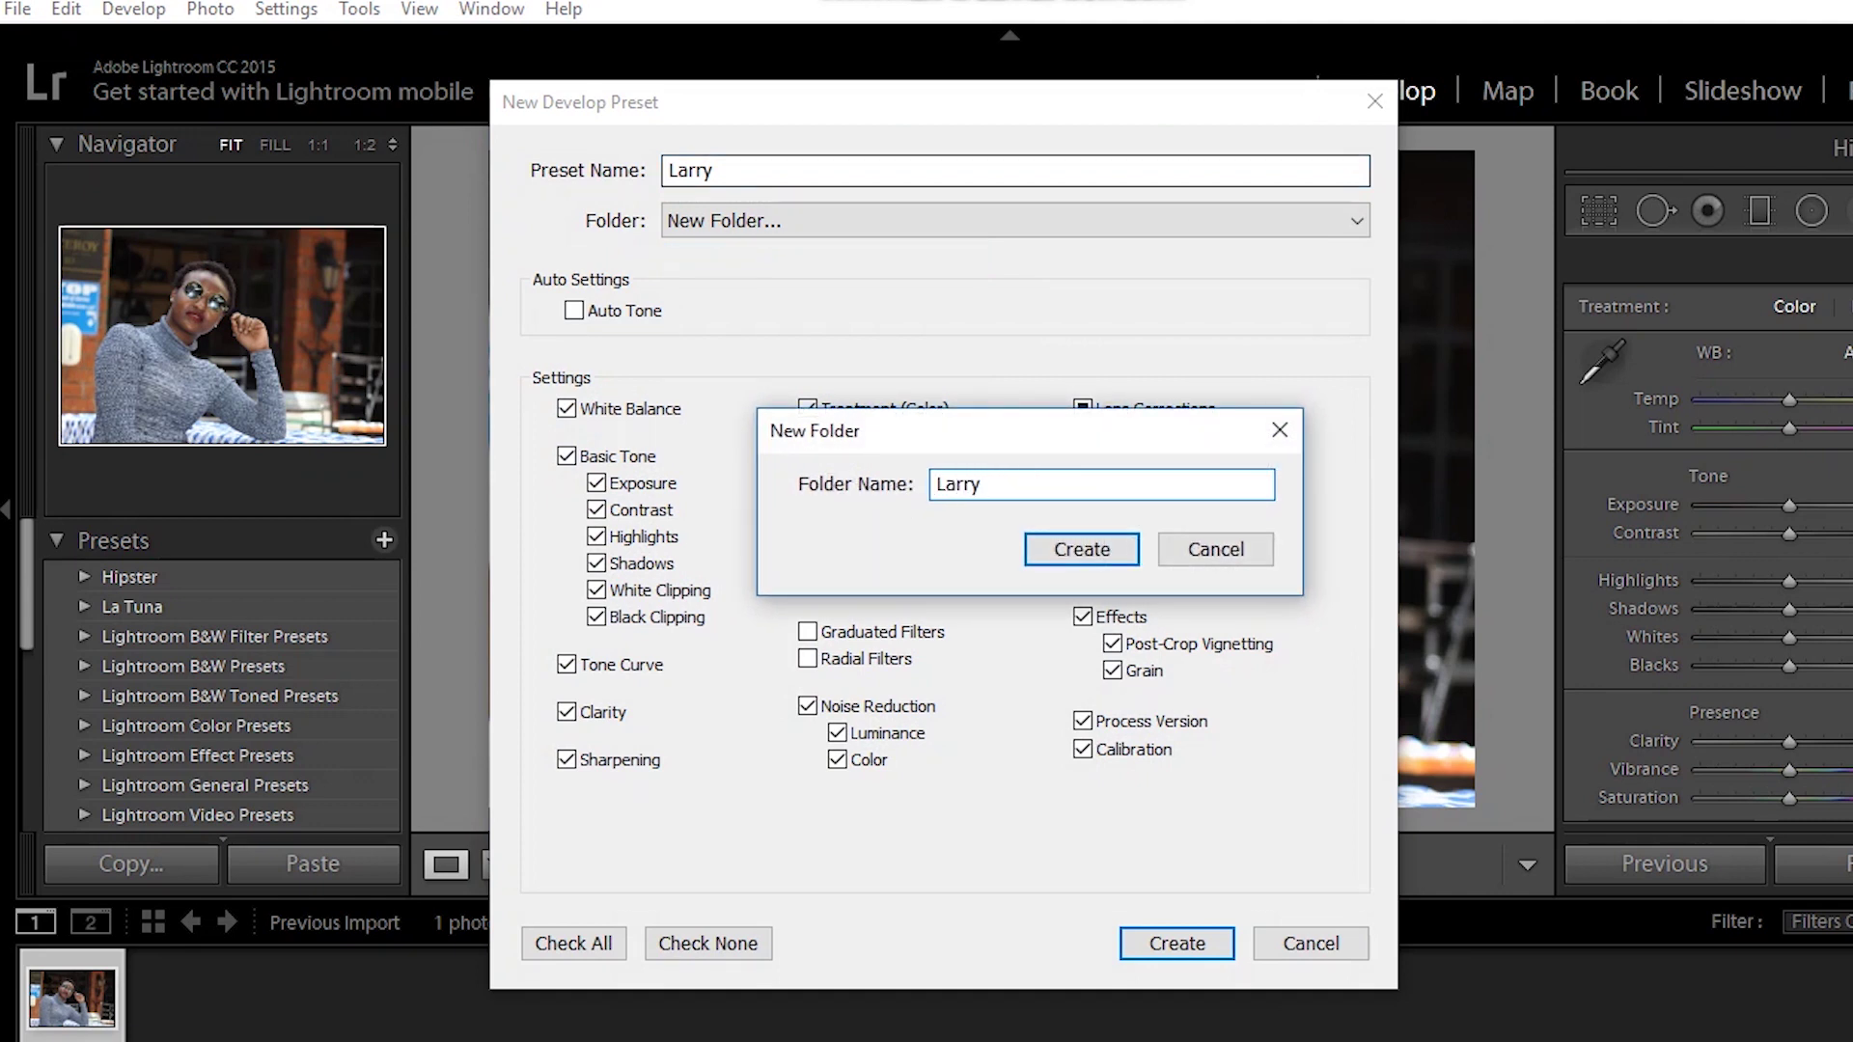
pyautogui.press('Return')
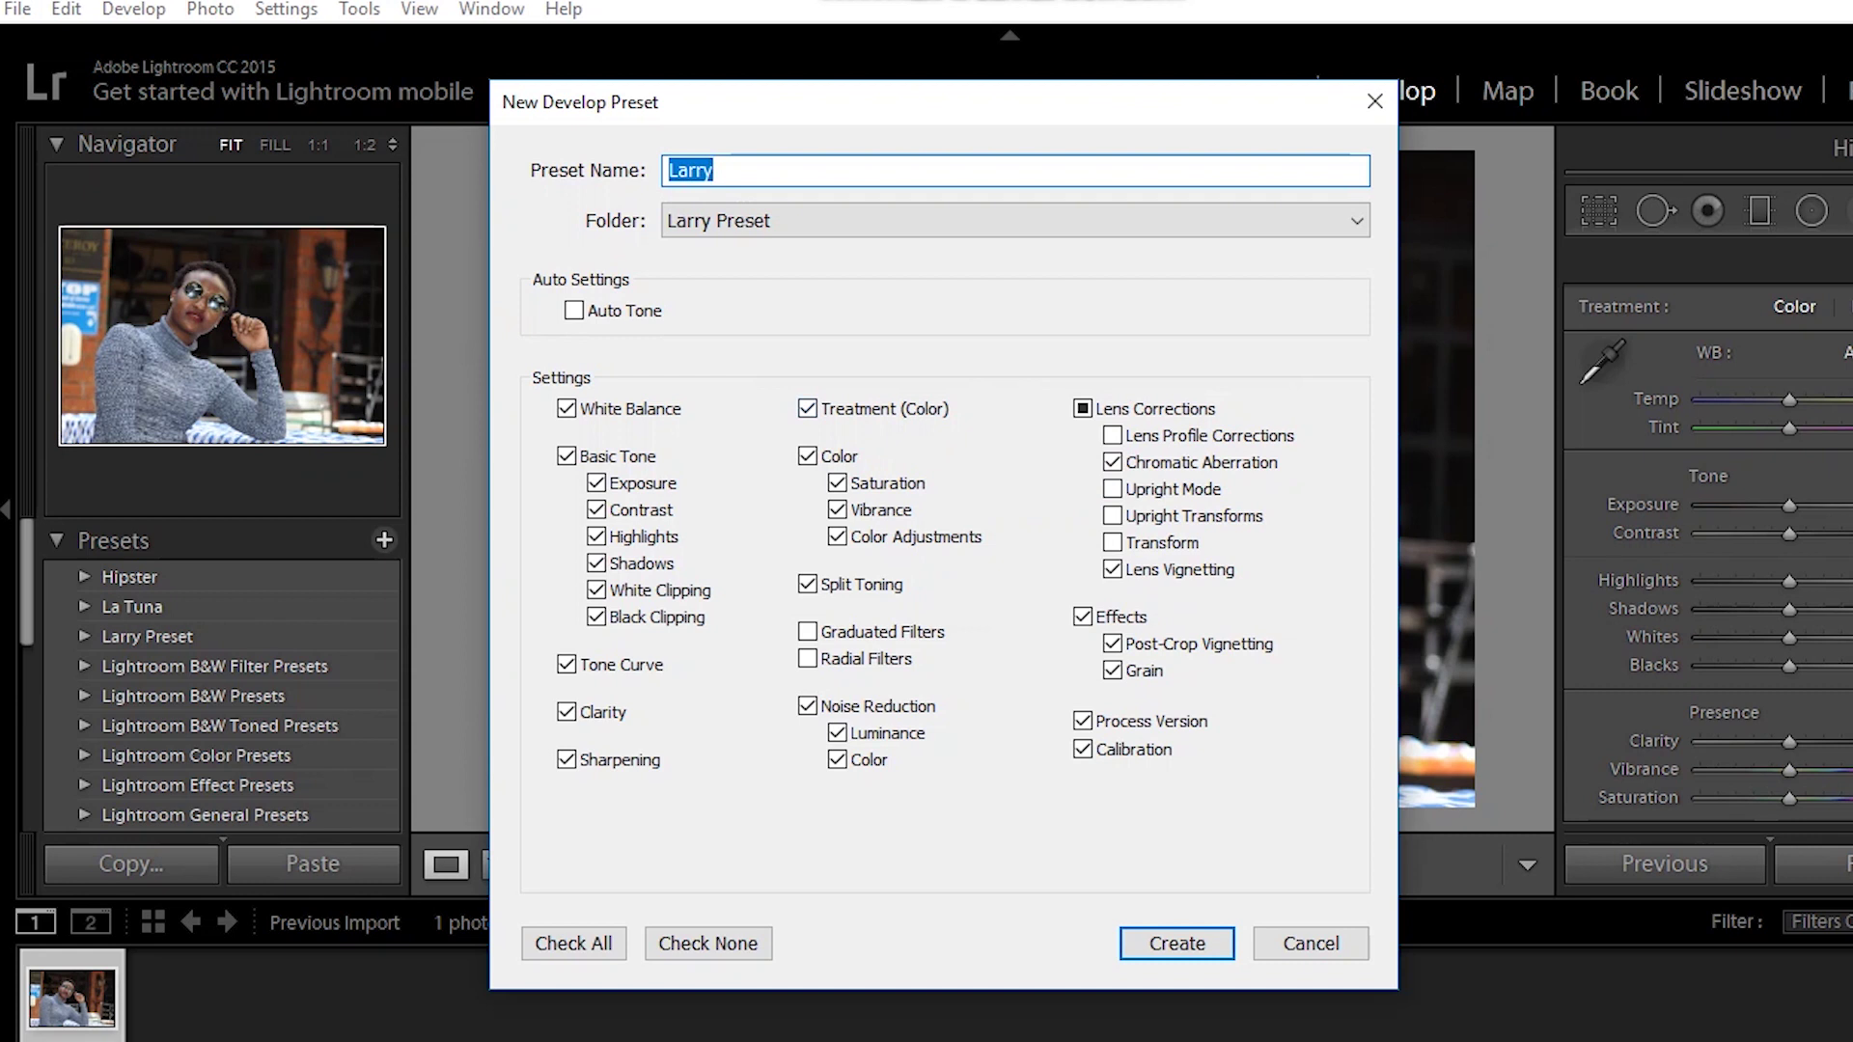
# - Leave Auto Tone unchecked and save the Larry preset
pyautogui.click(574, 310)
pyautogui.click(574, 309)
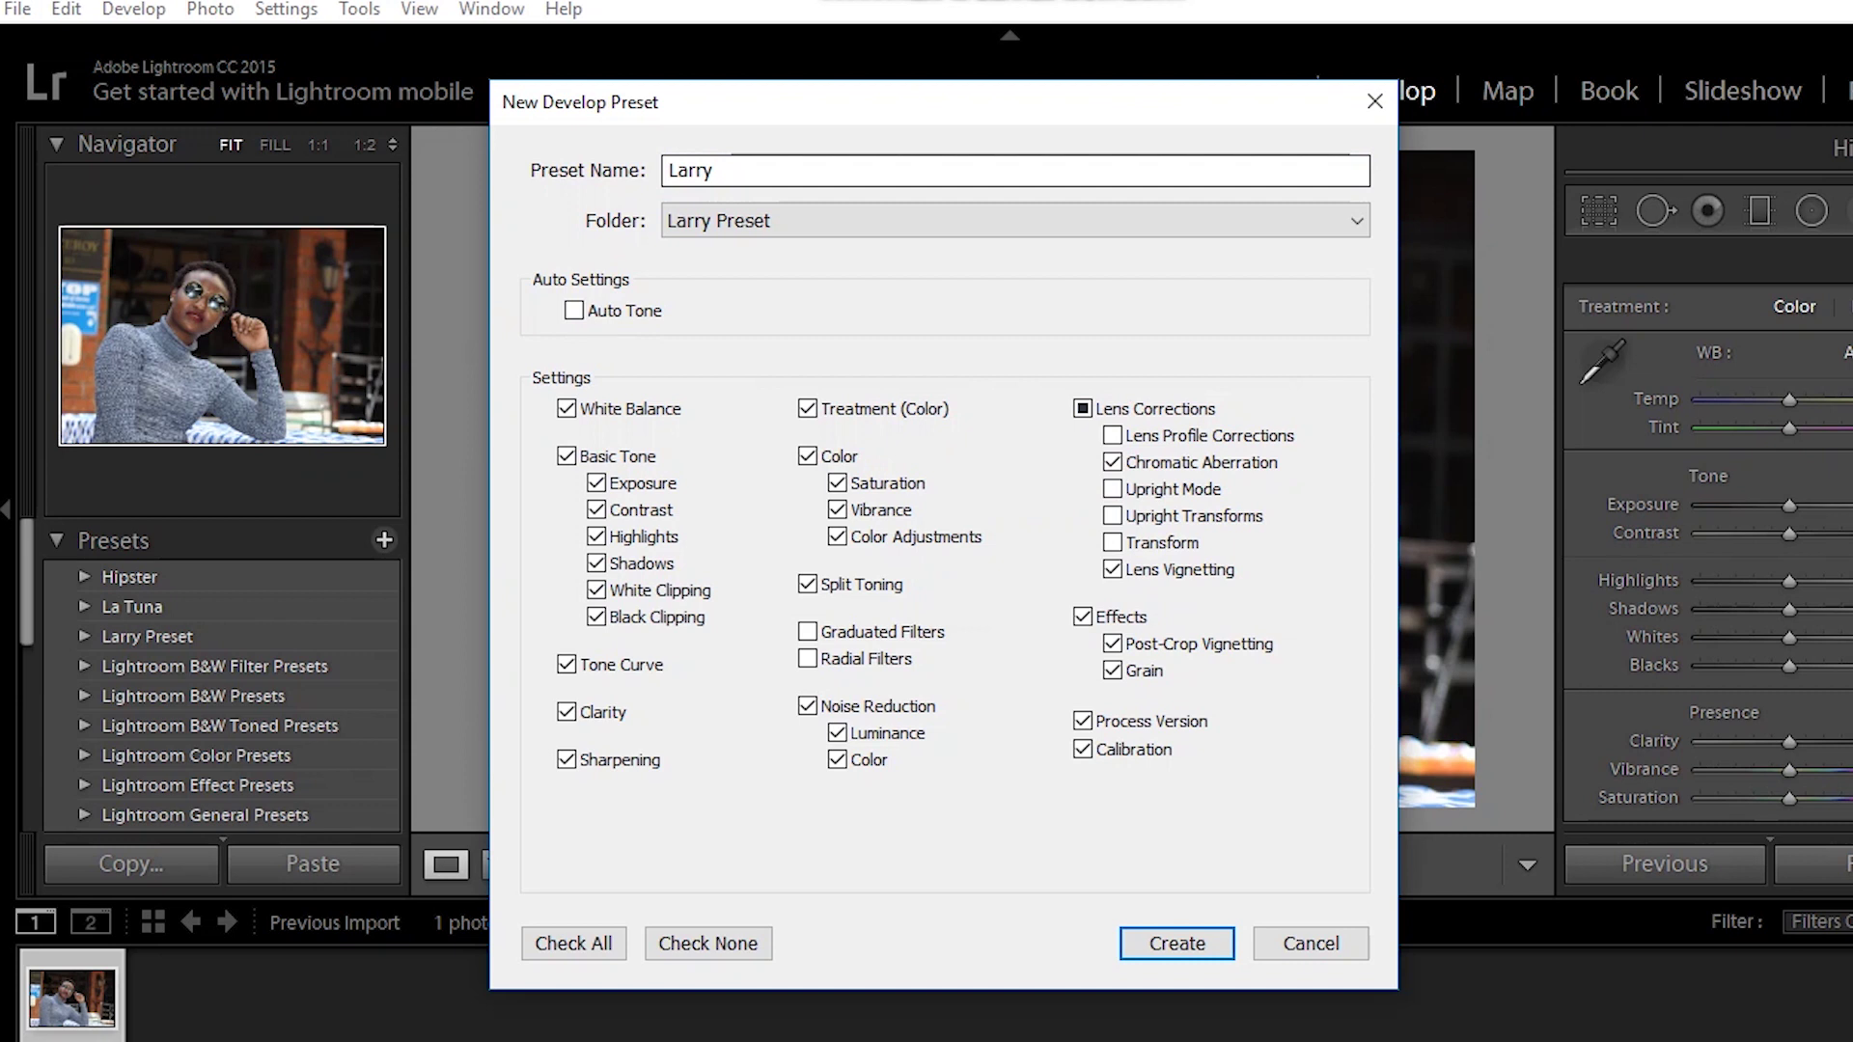
pyautogui.click(574, 310)
pyautogui.click(574, 309)
pyautogui.press('Return')
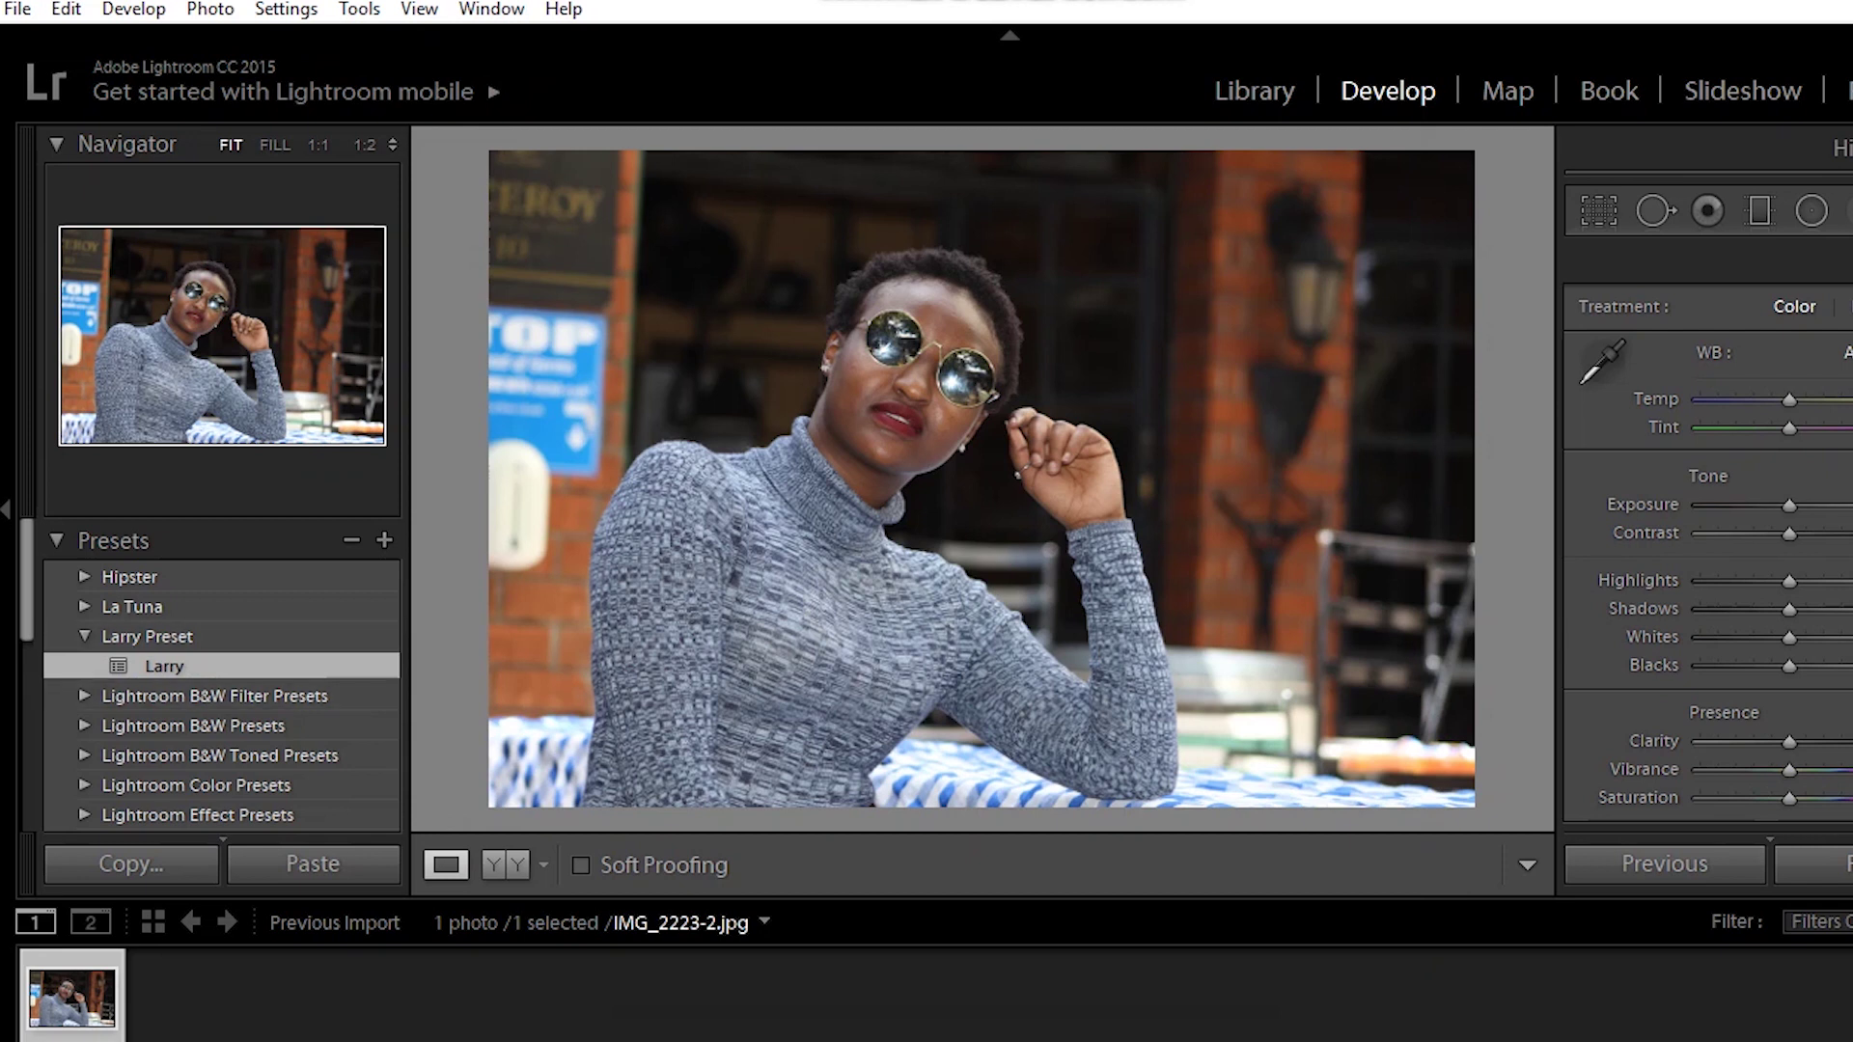
# - Import Alexios Wanderlust.lrtemplate into Larry Preset and apply the resulting Alexios Wanderlust 2 preset
pyautogui.rightClick(309, 665)
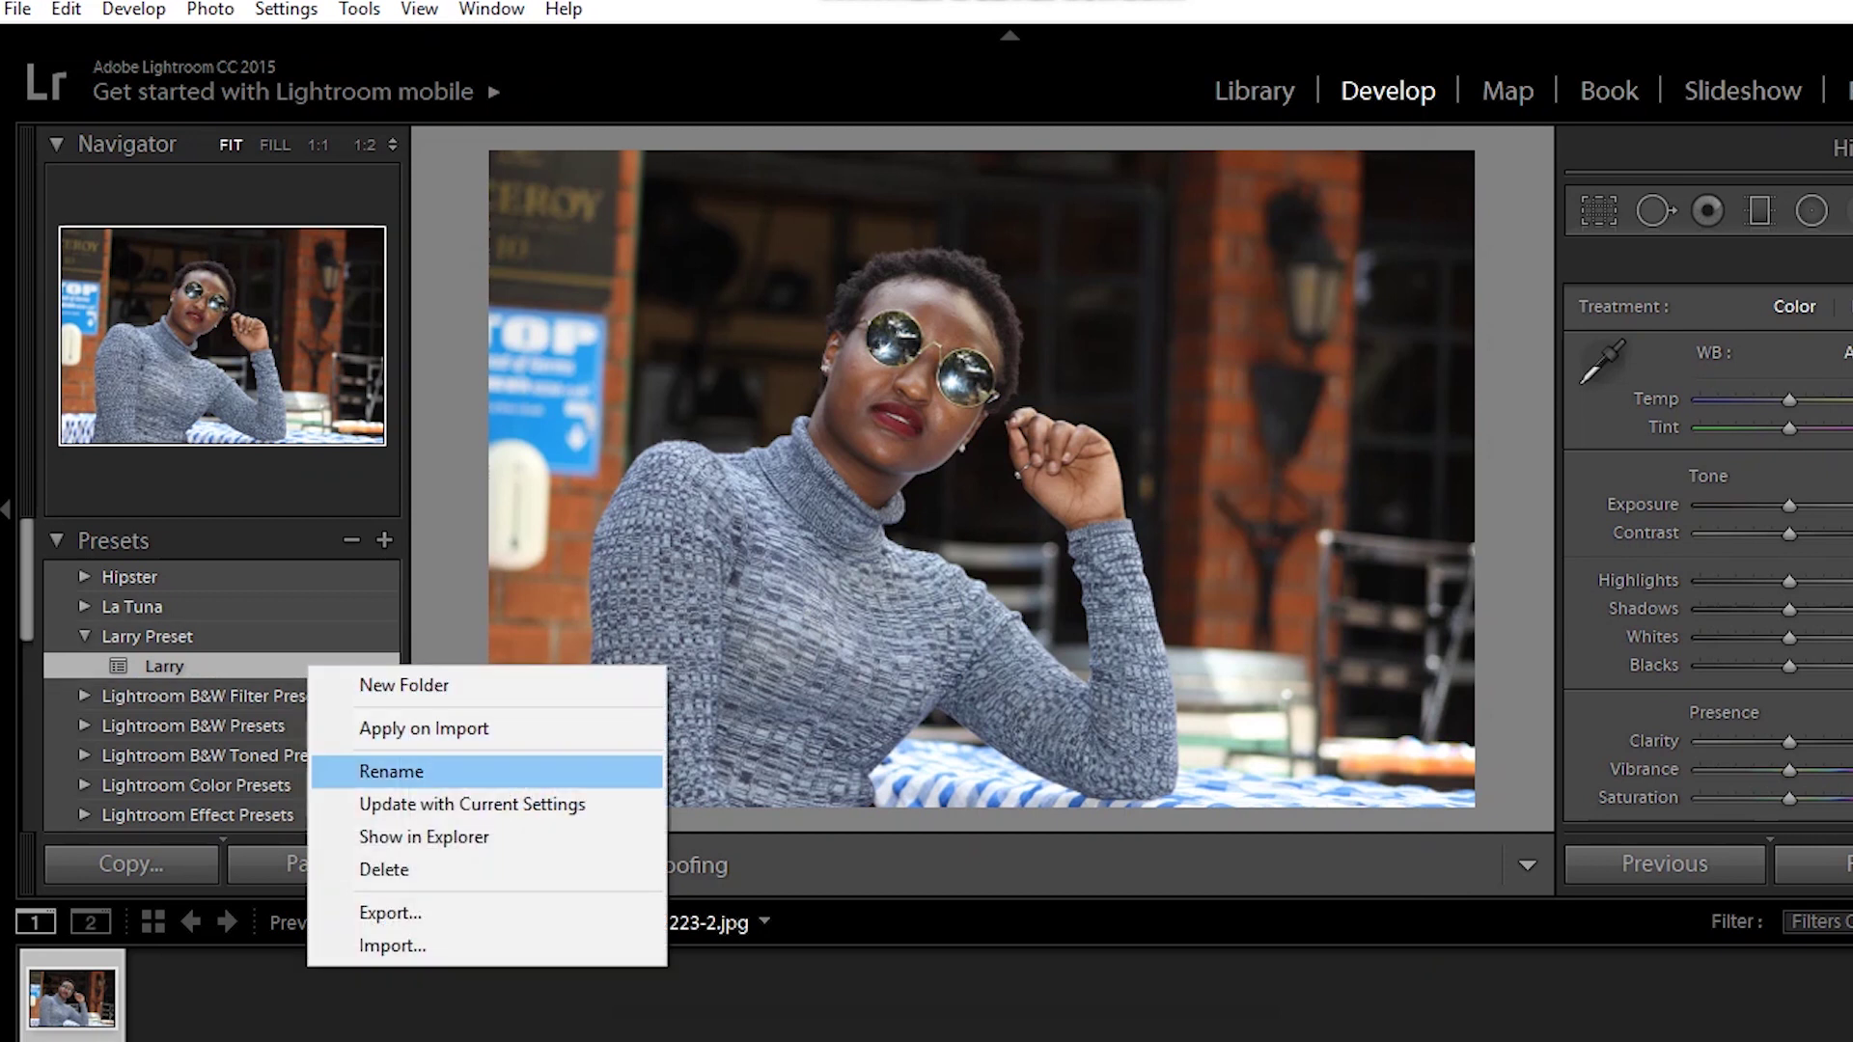
pyautogui.click(392, 945)
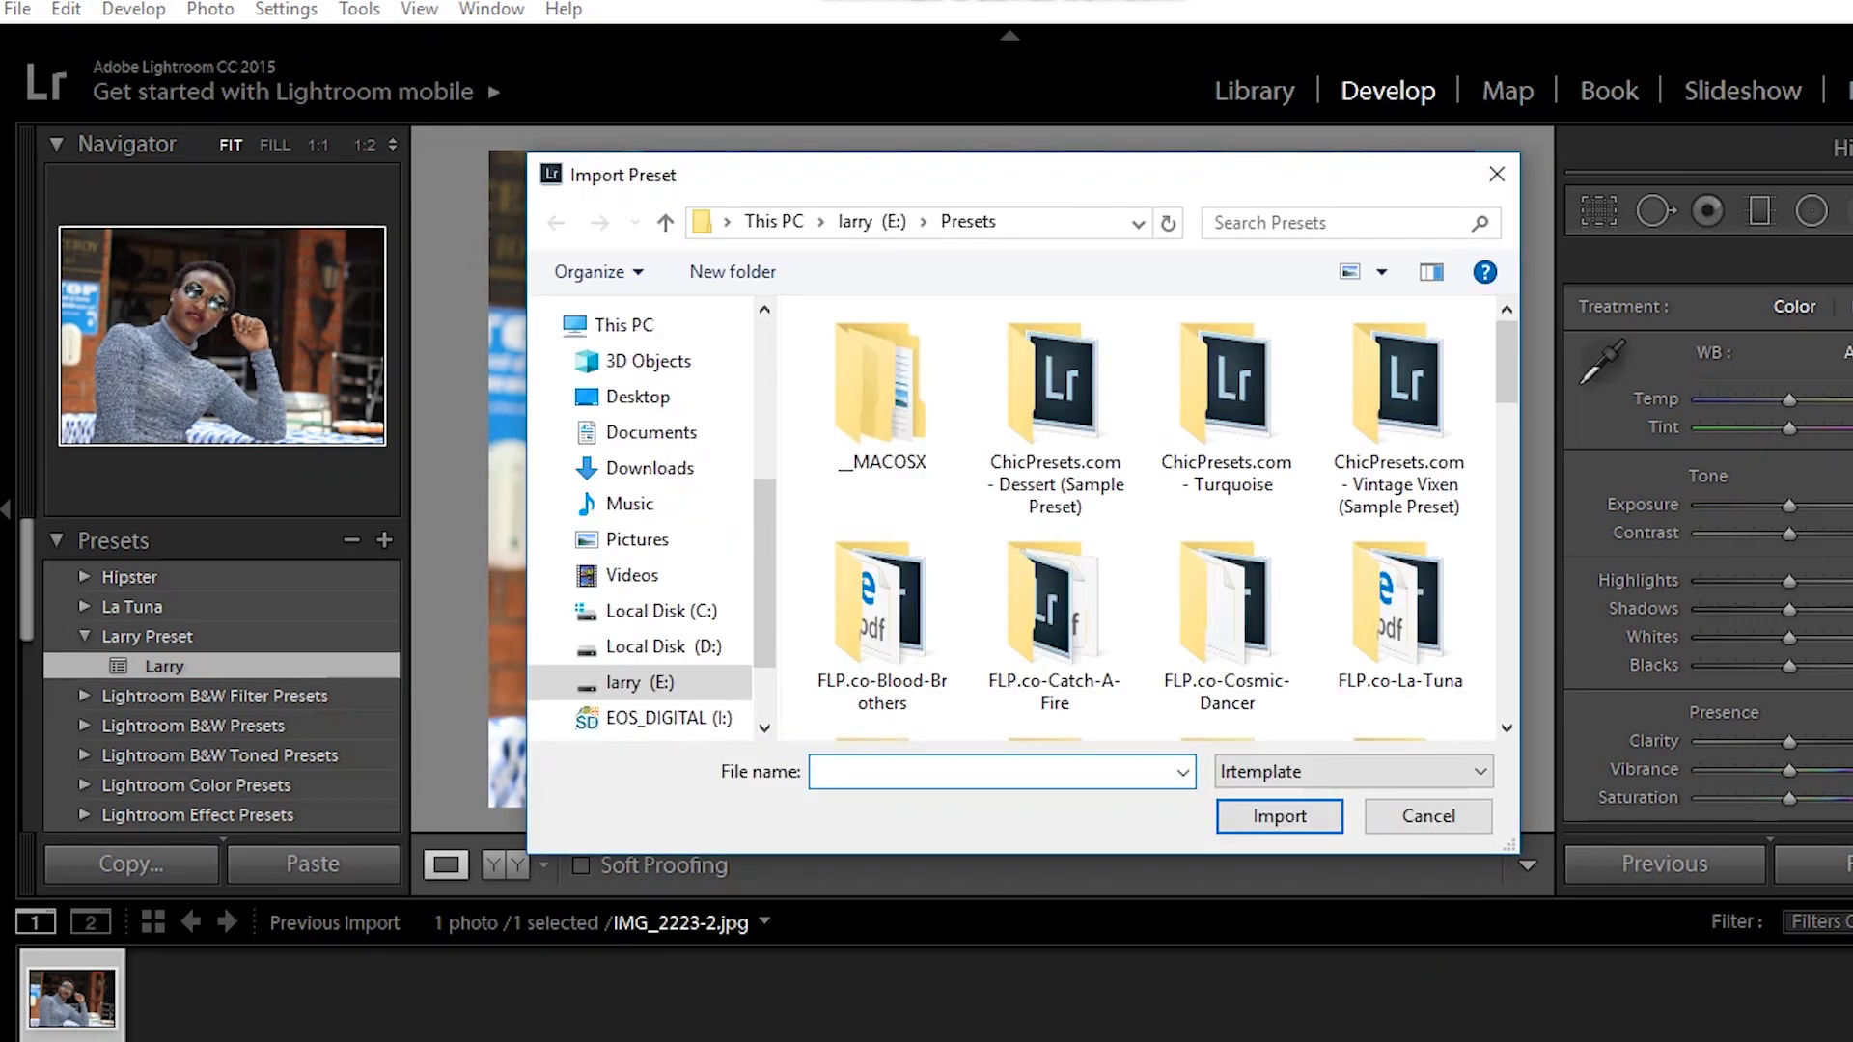
pyautogui.scroll(-2, 1138, 521)
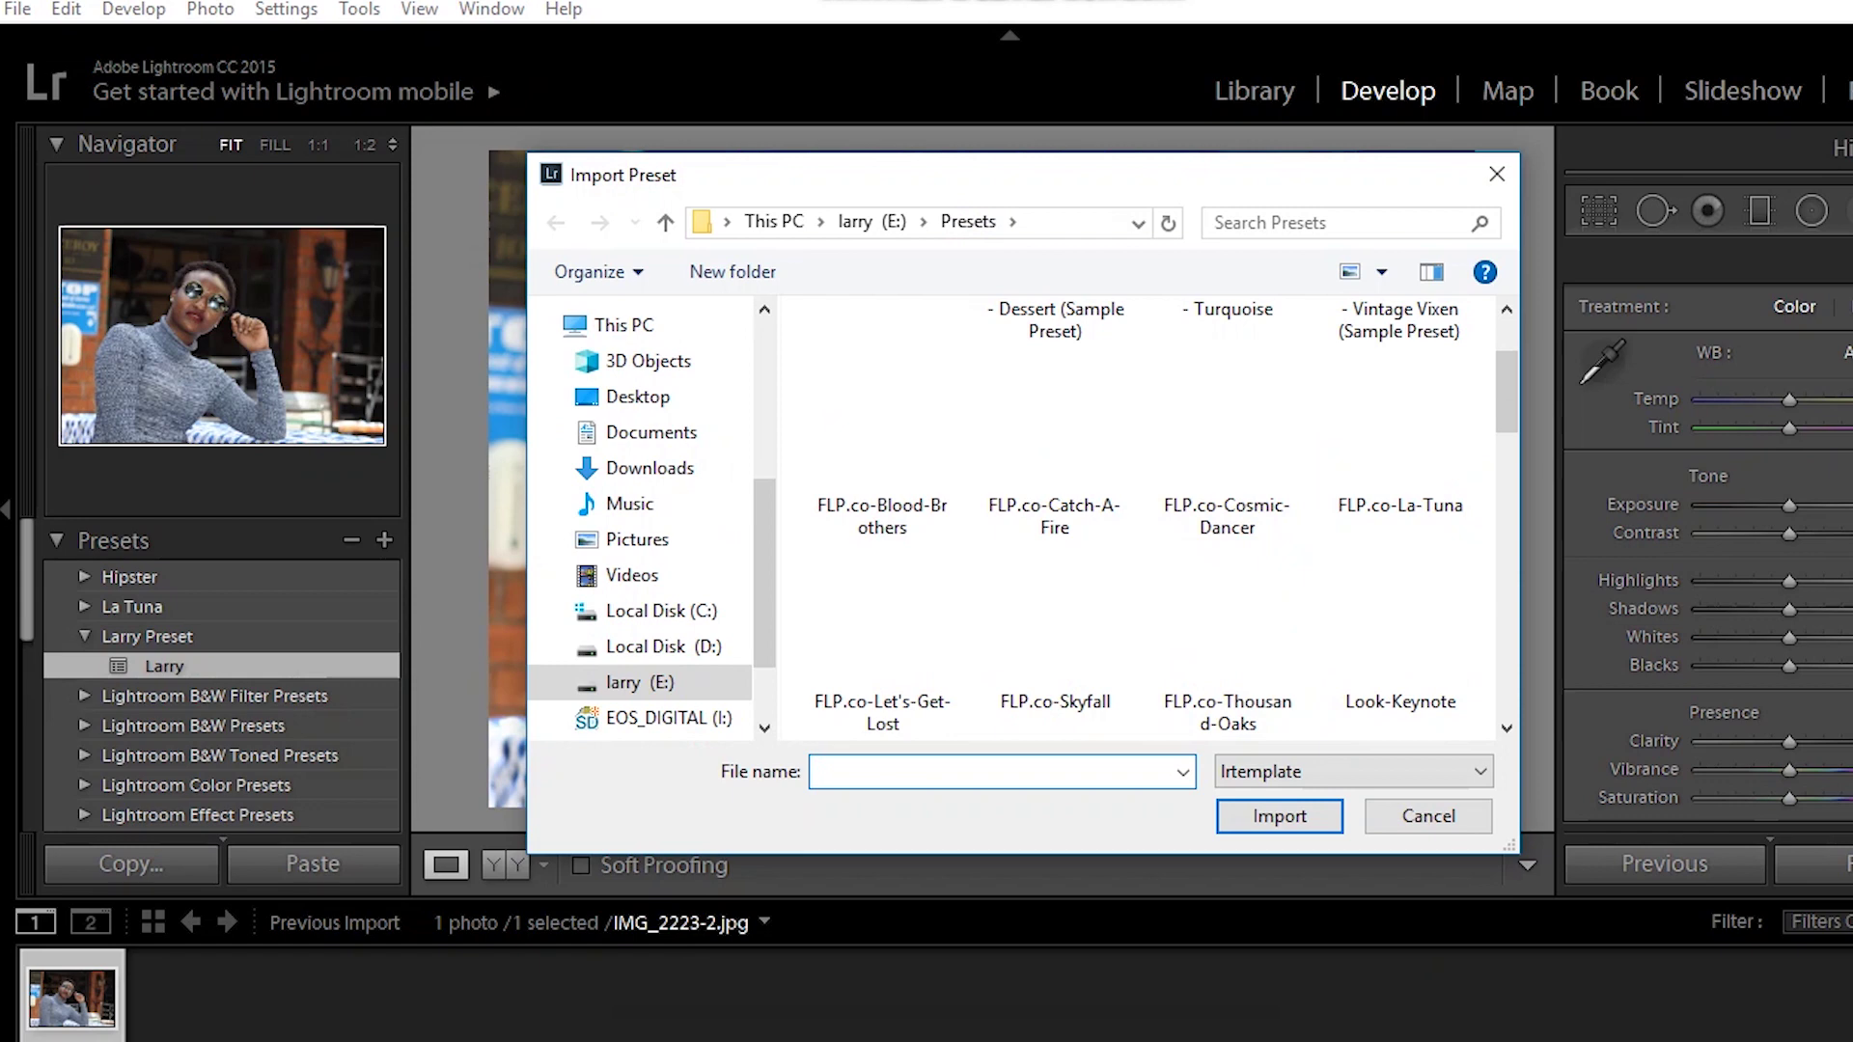
pyautogui.scroll(1, 1138, 521)
pyautogui.scroll(-2, 1138, 521)
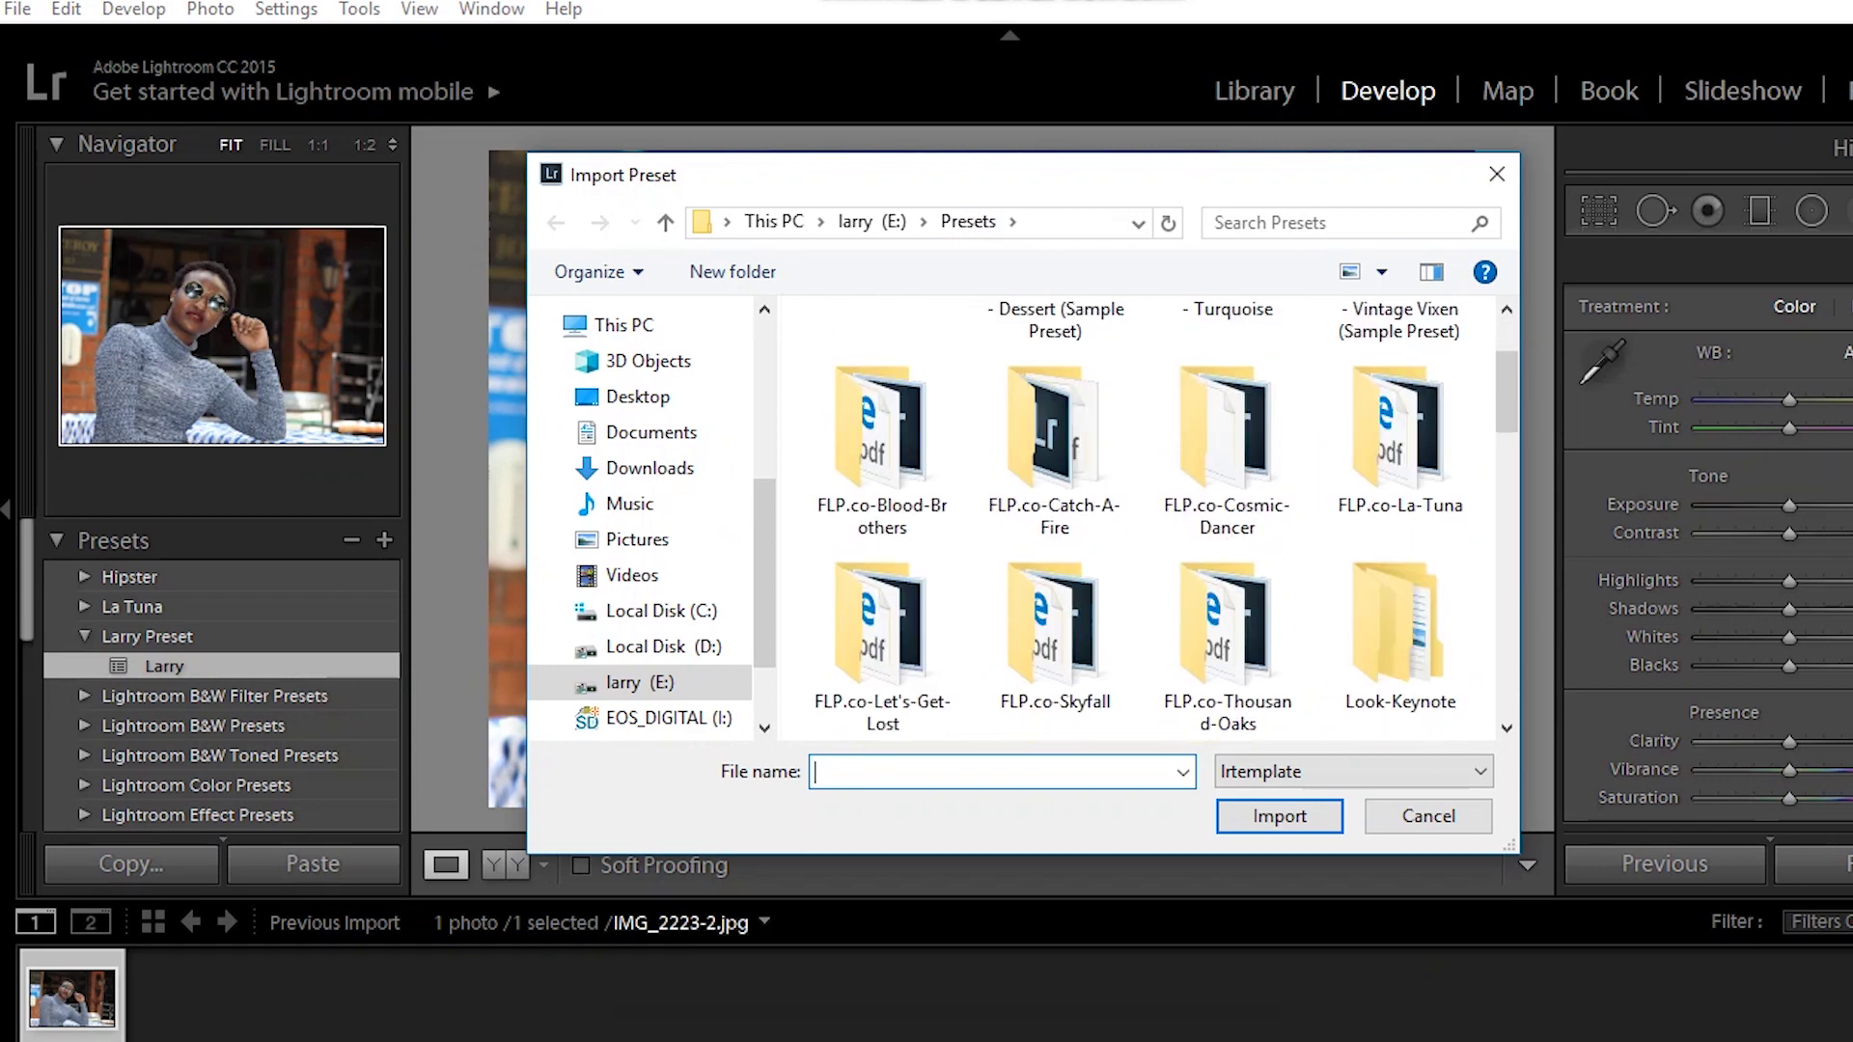
pyautogui.scroll(-8, 1139, 521)
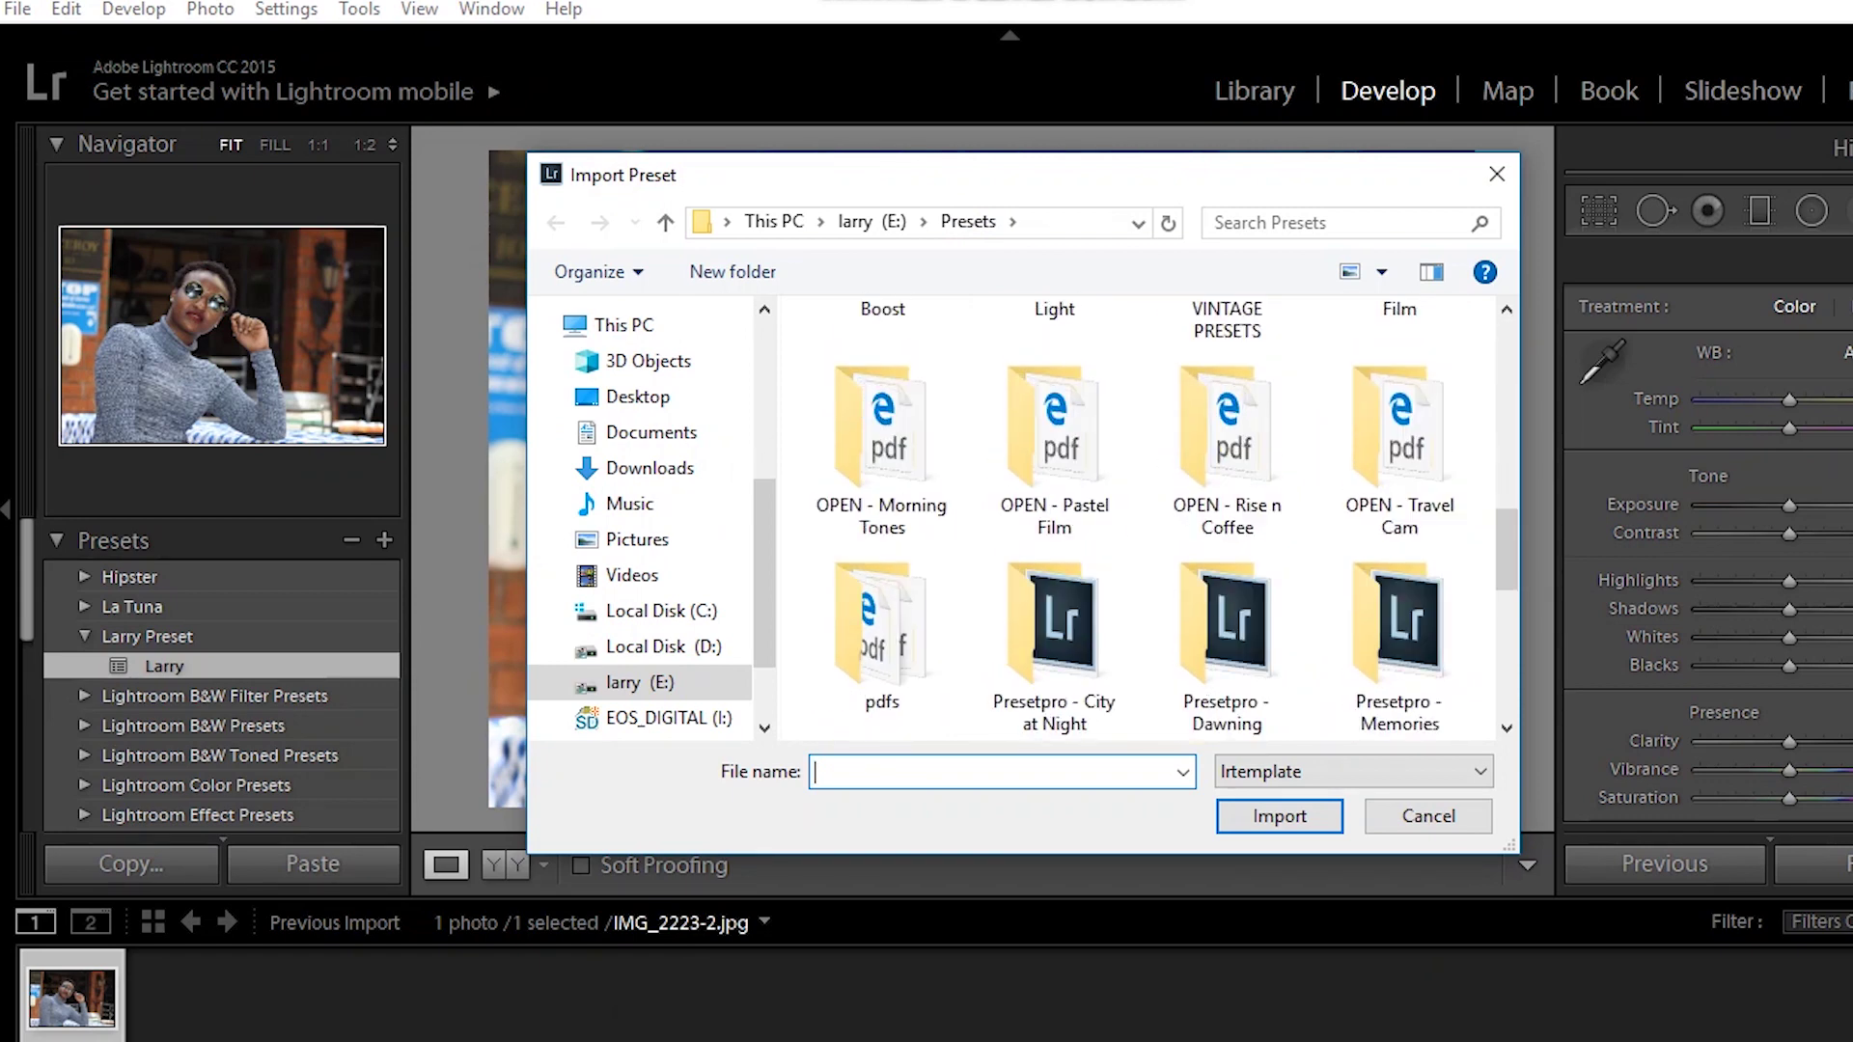
pyautogui.scroll(-2, 1138, 521)
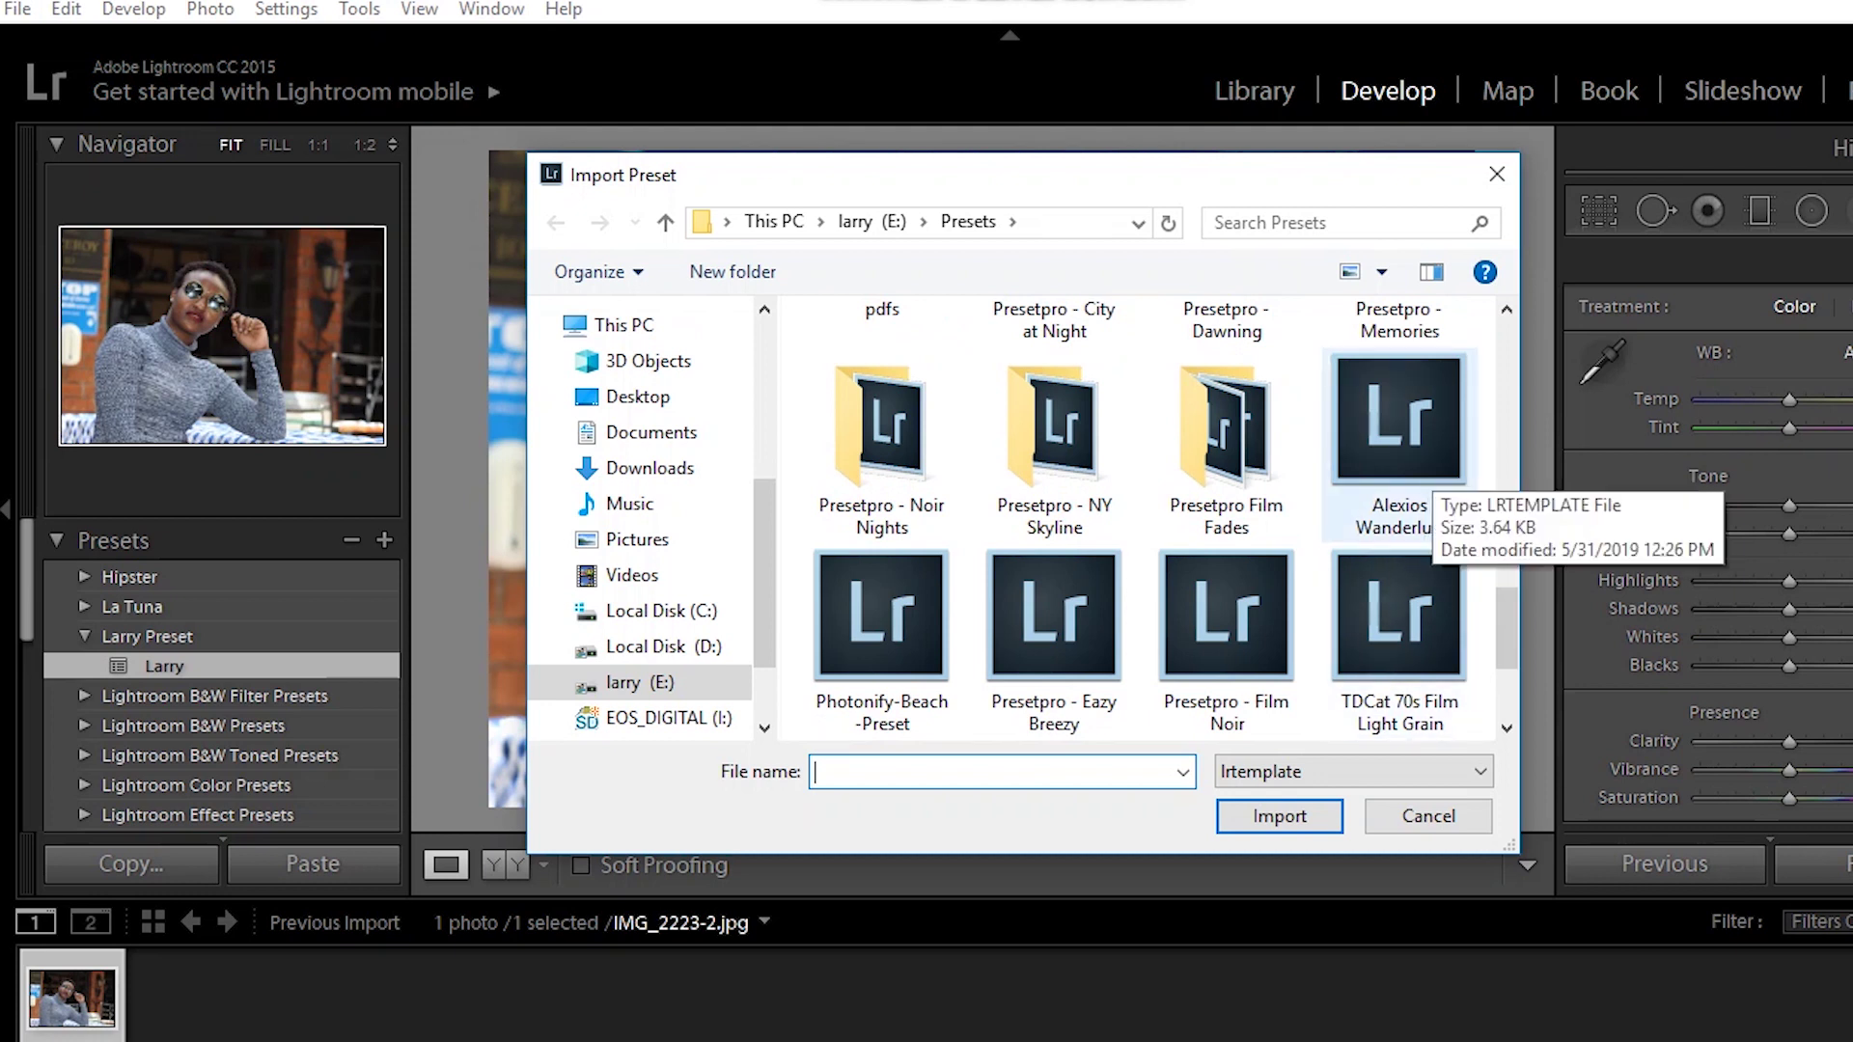
pyautogui.click(1409, 463)
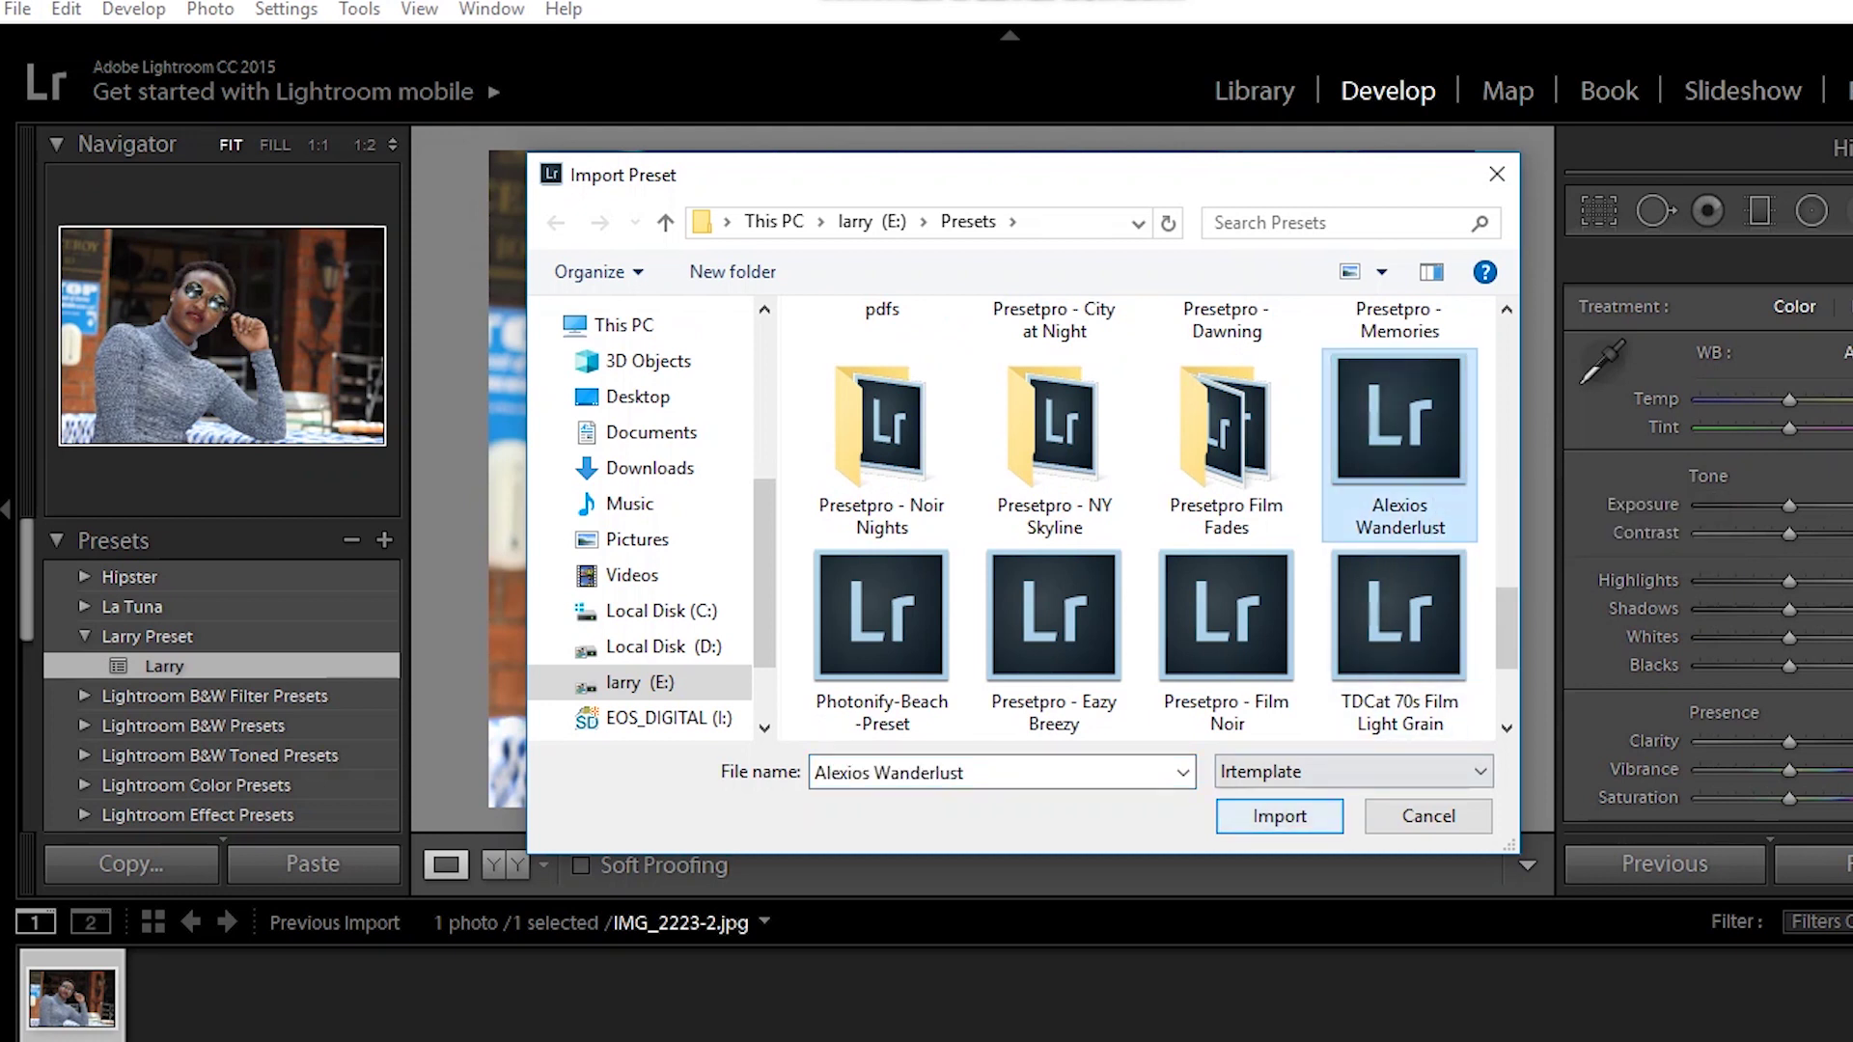
pyautogui.click(1279, 815)
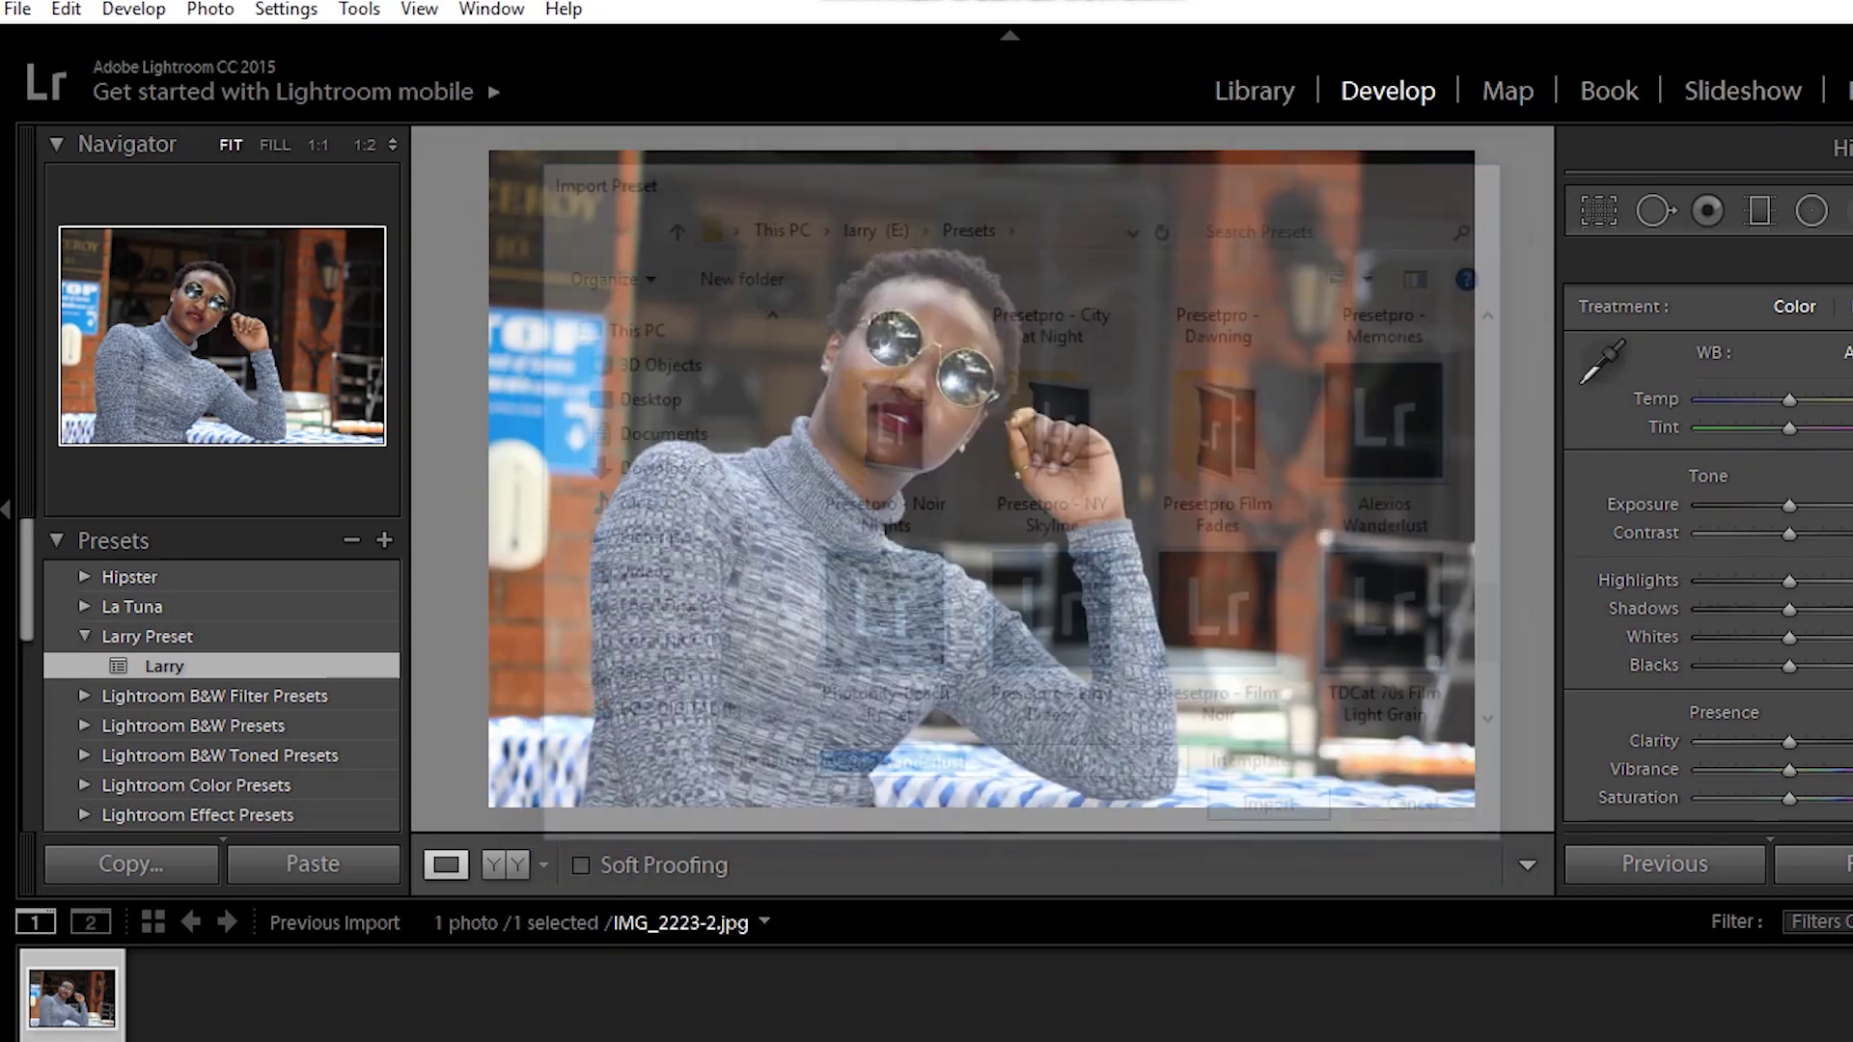
pyautogui.click(222, 665)
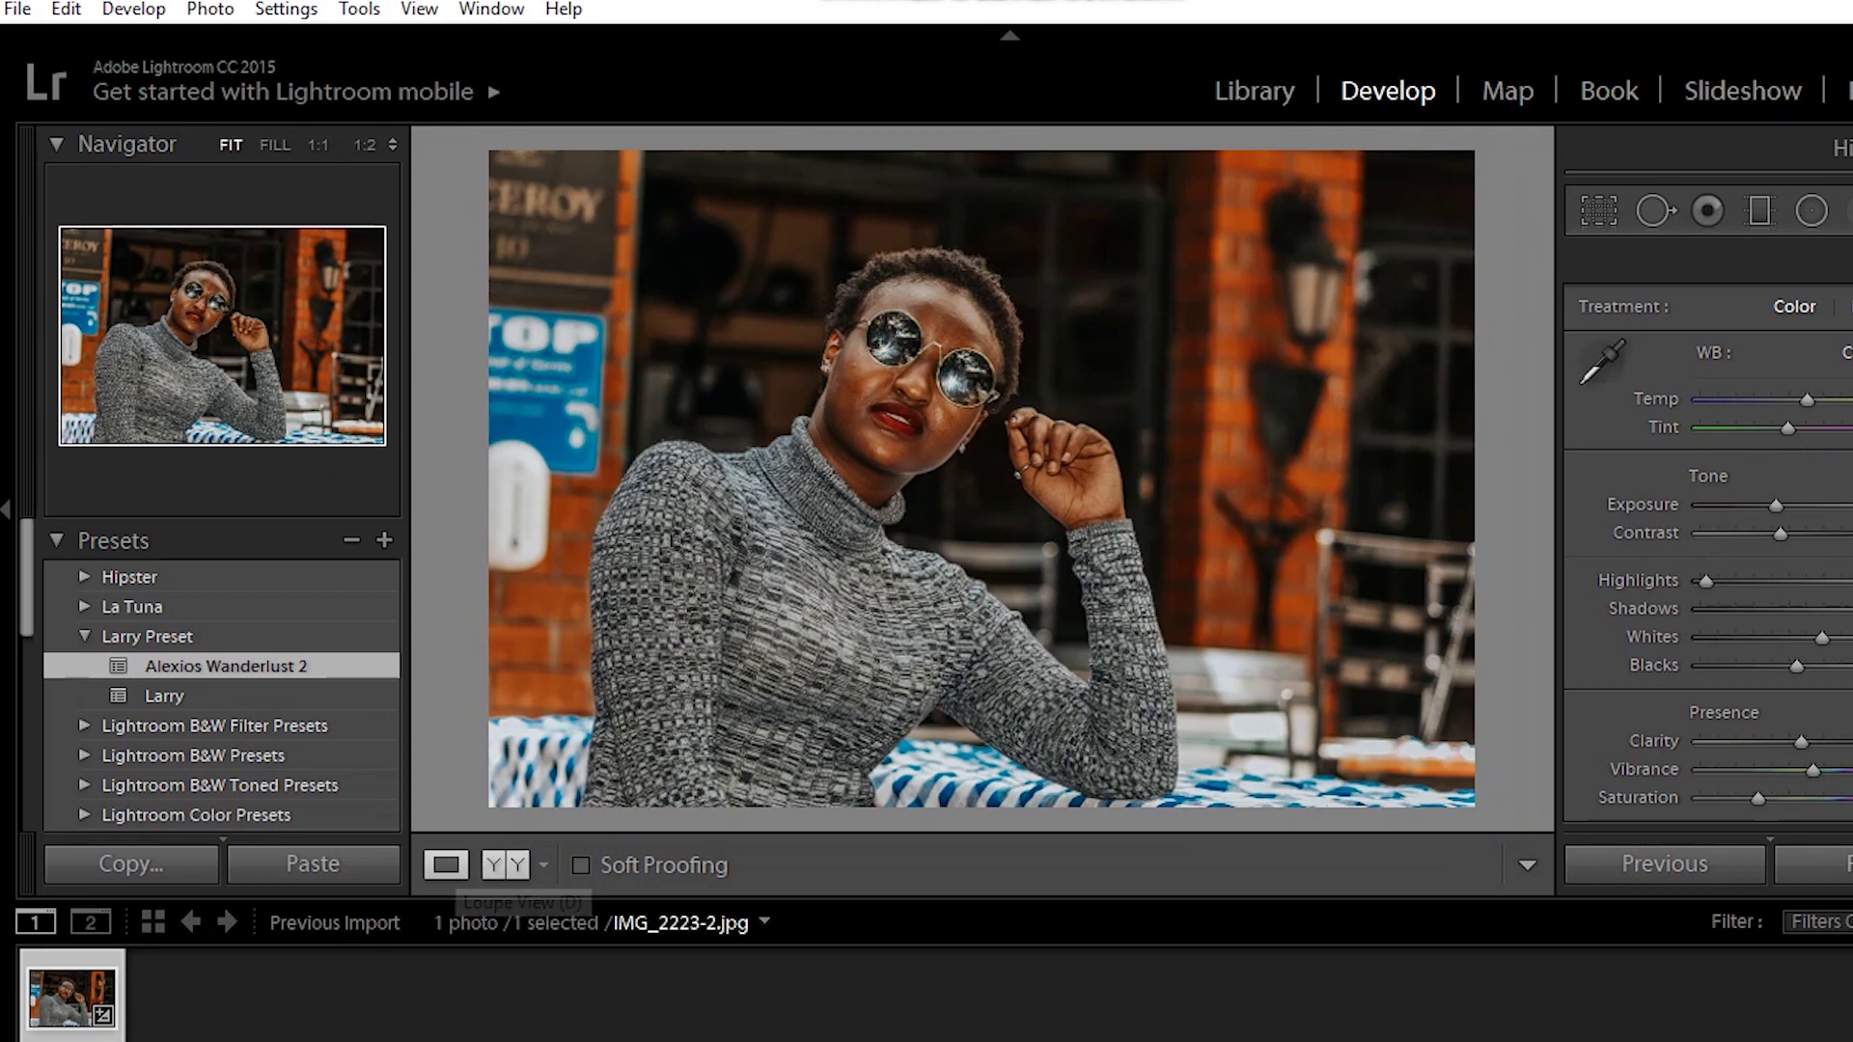
# - Compare the Alexios Wanderlust 2 edit with the original in Before/After, zooming in and out
pyautogui.click(506, 865)
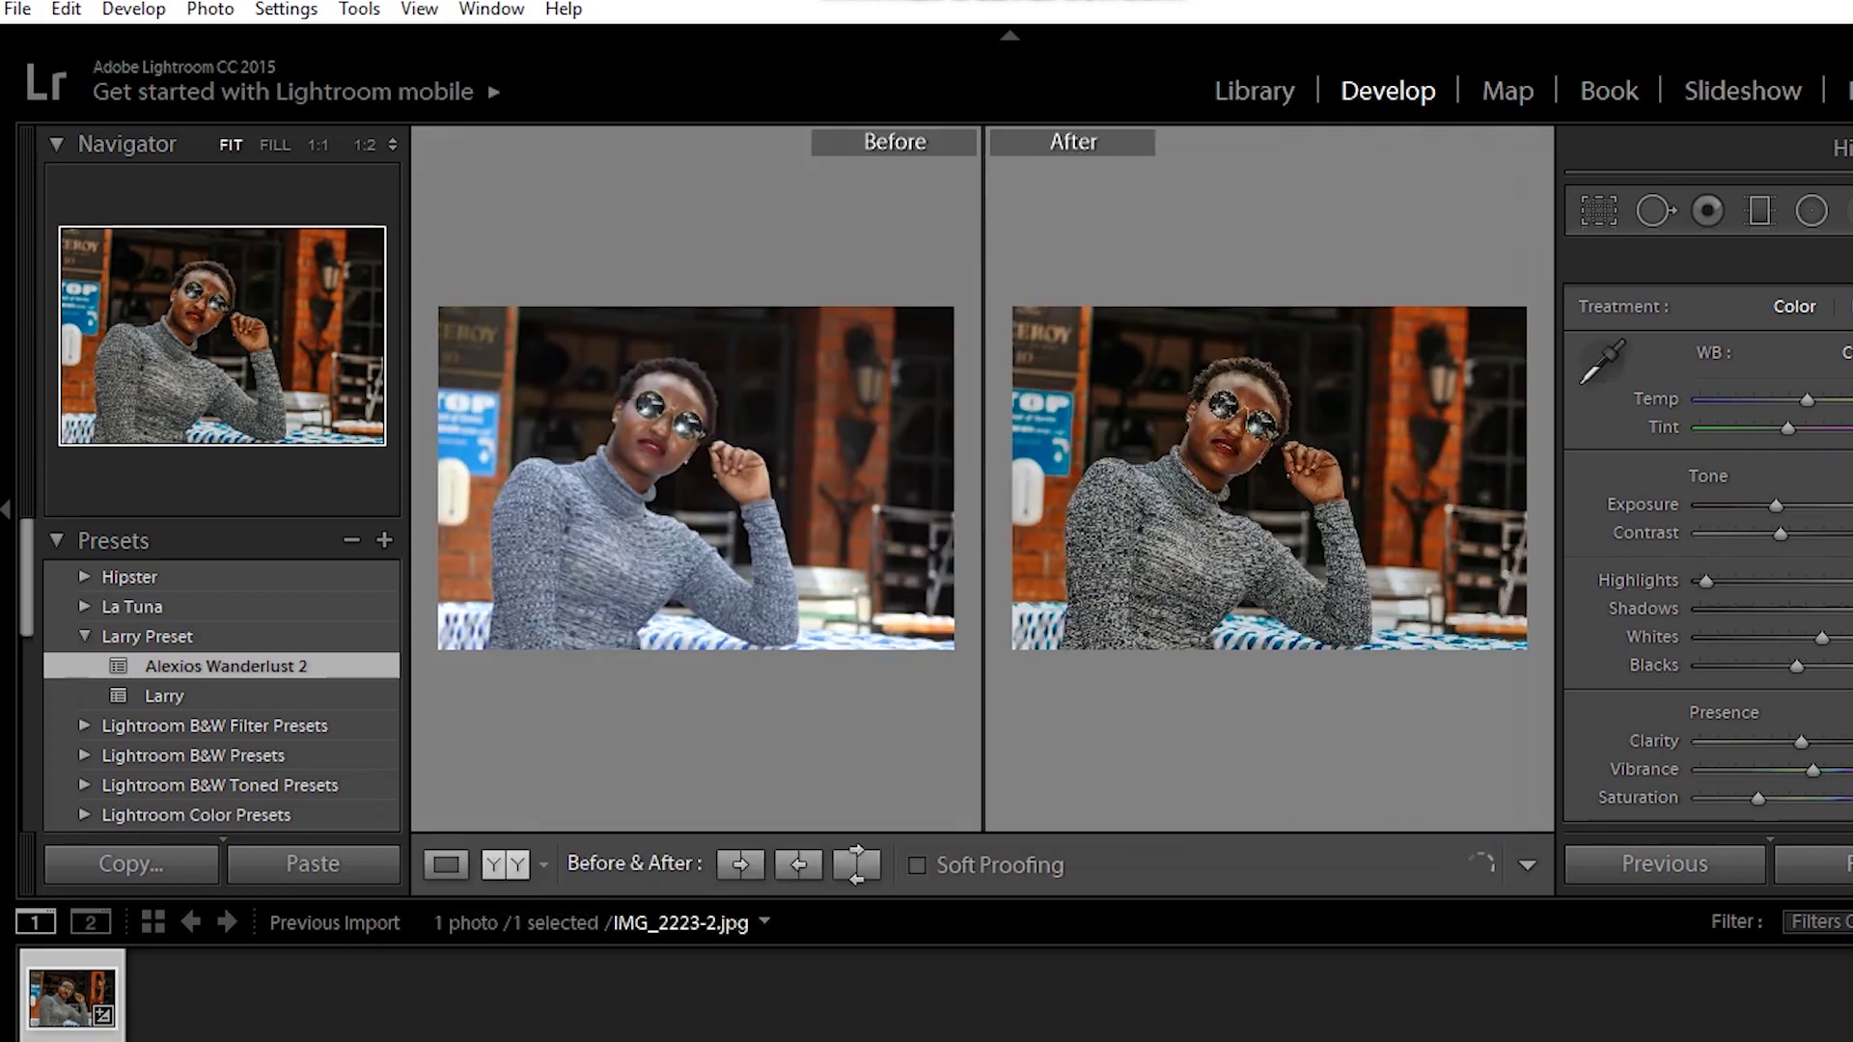
pyautogui.press('z')
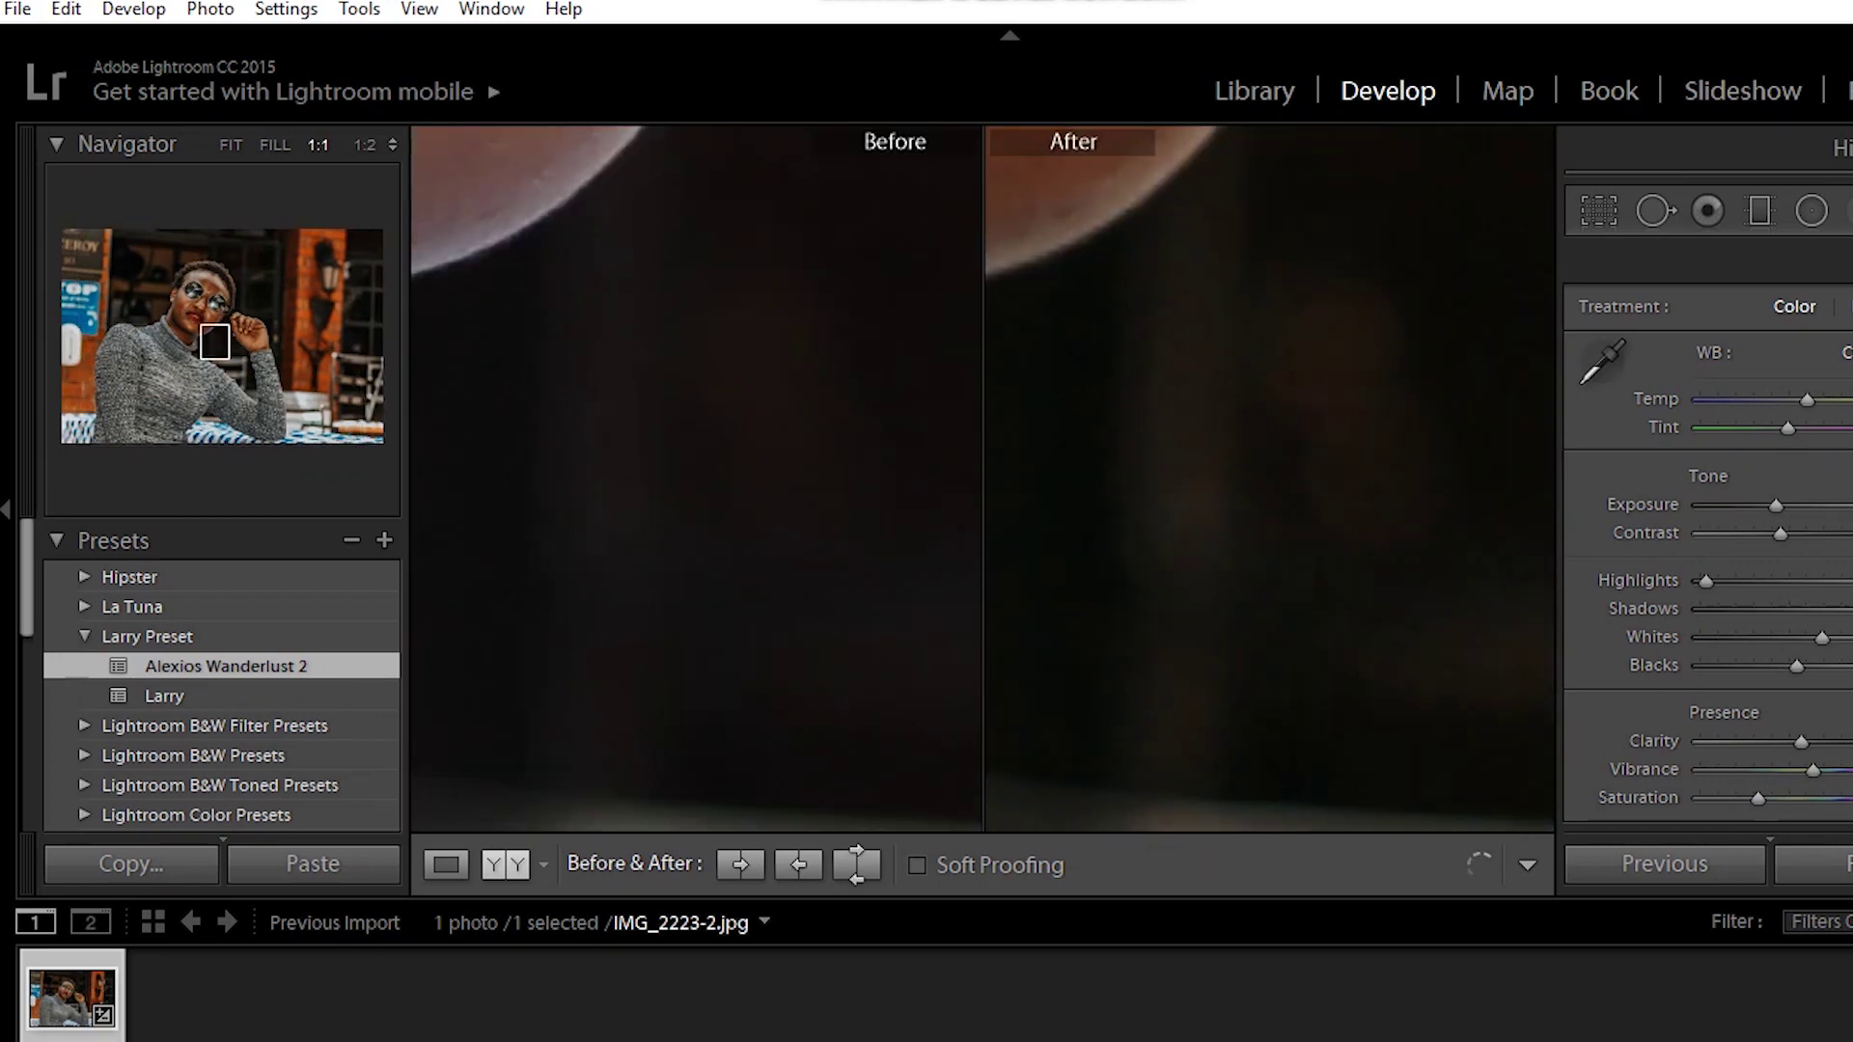
pyautogui.press('z')
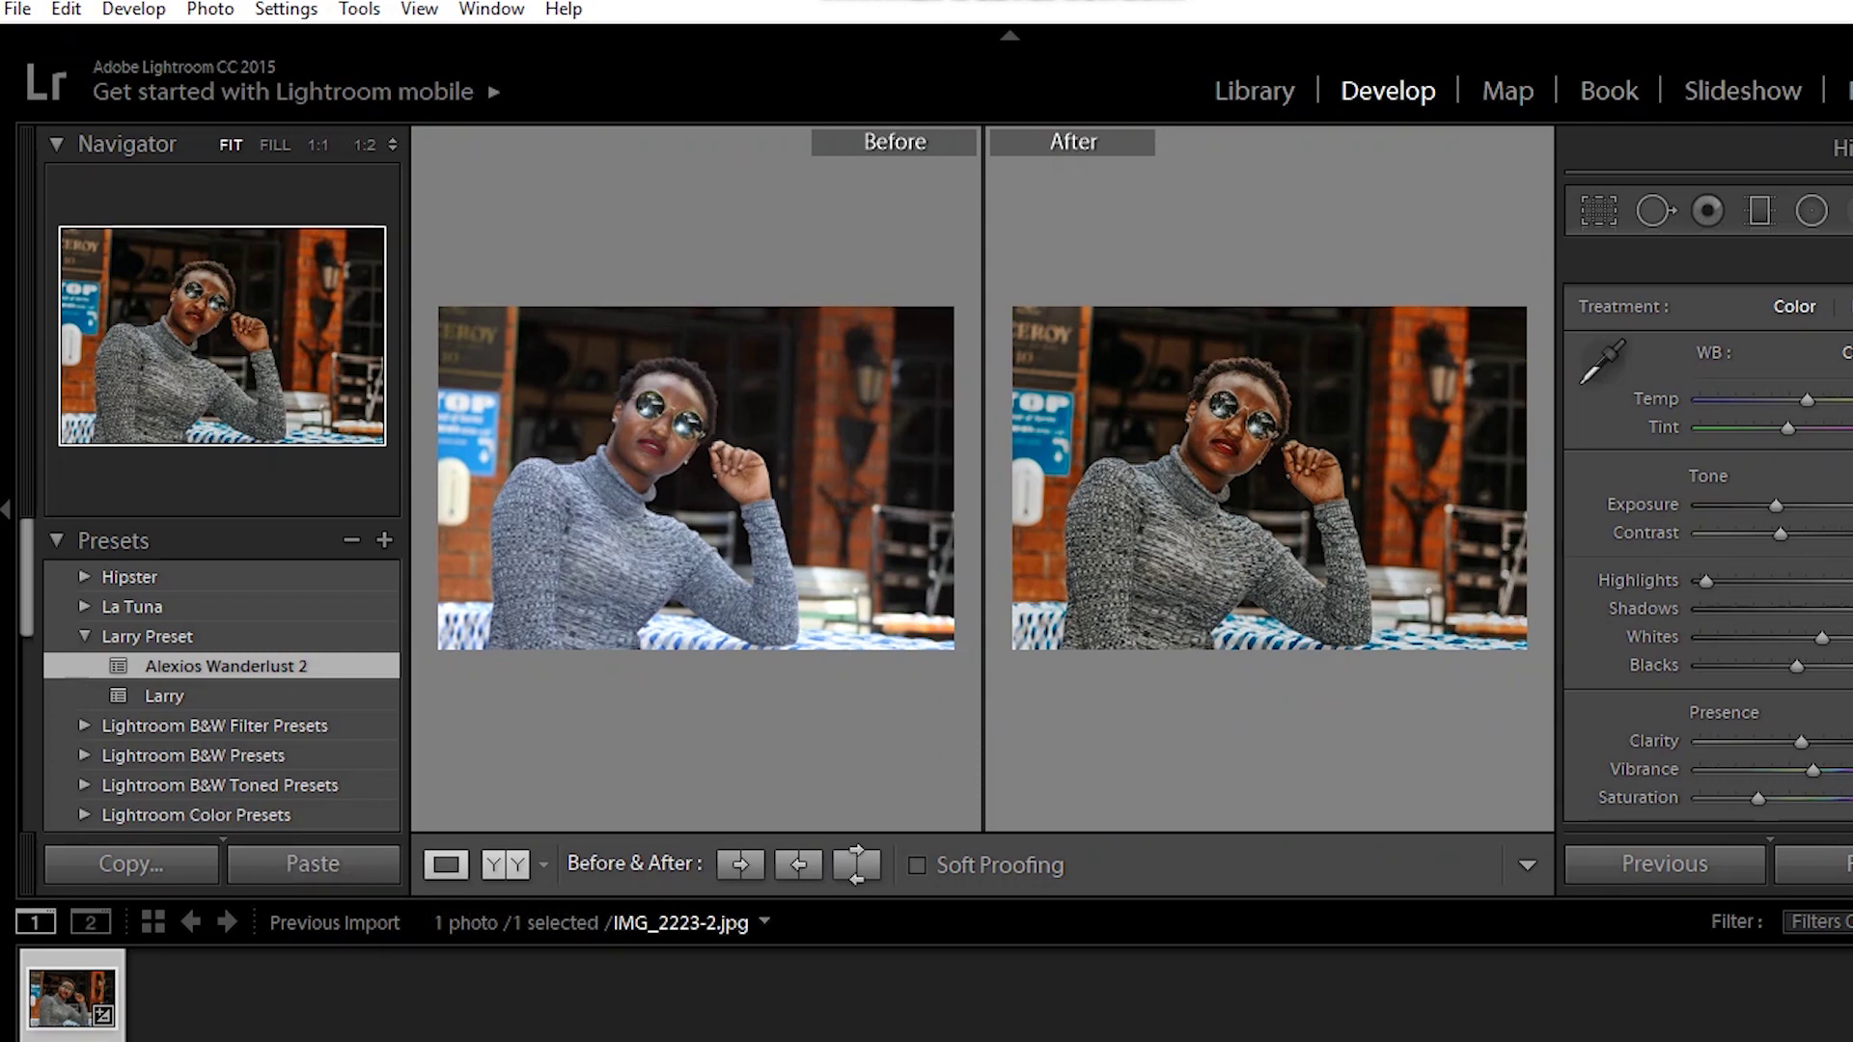
pyautogui.press('y')
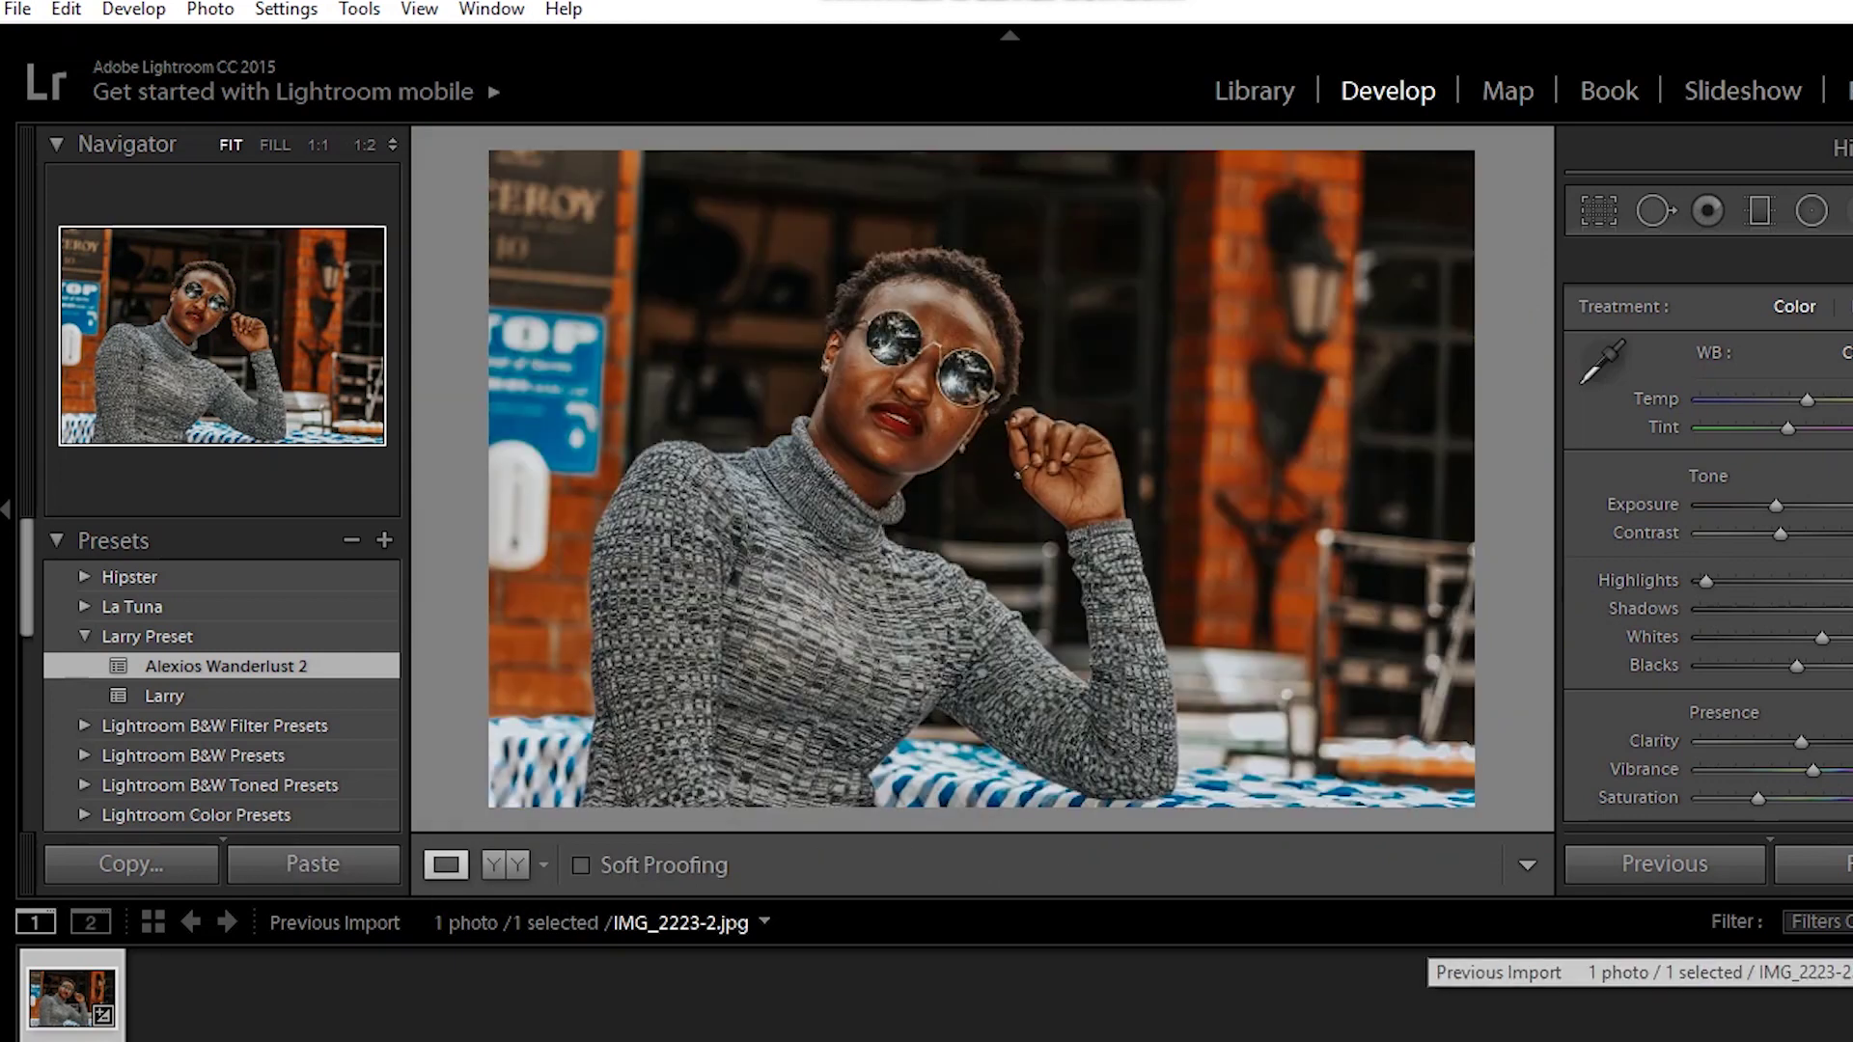
pyautogui.click(85, 636)
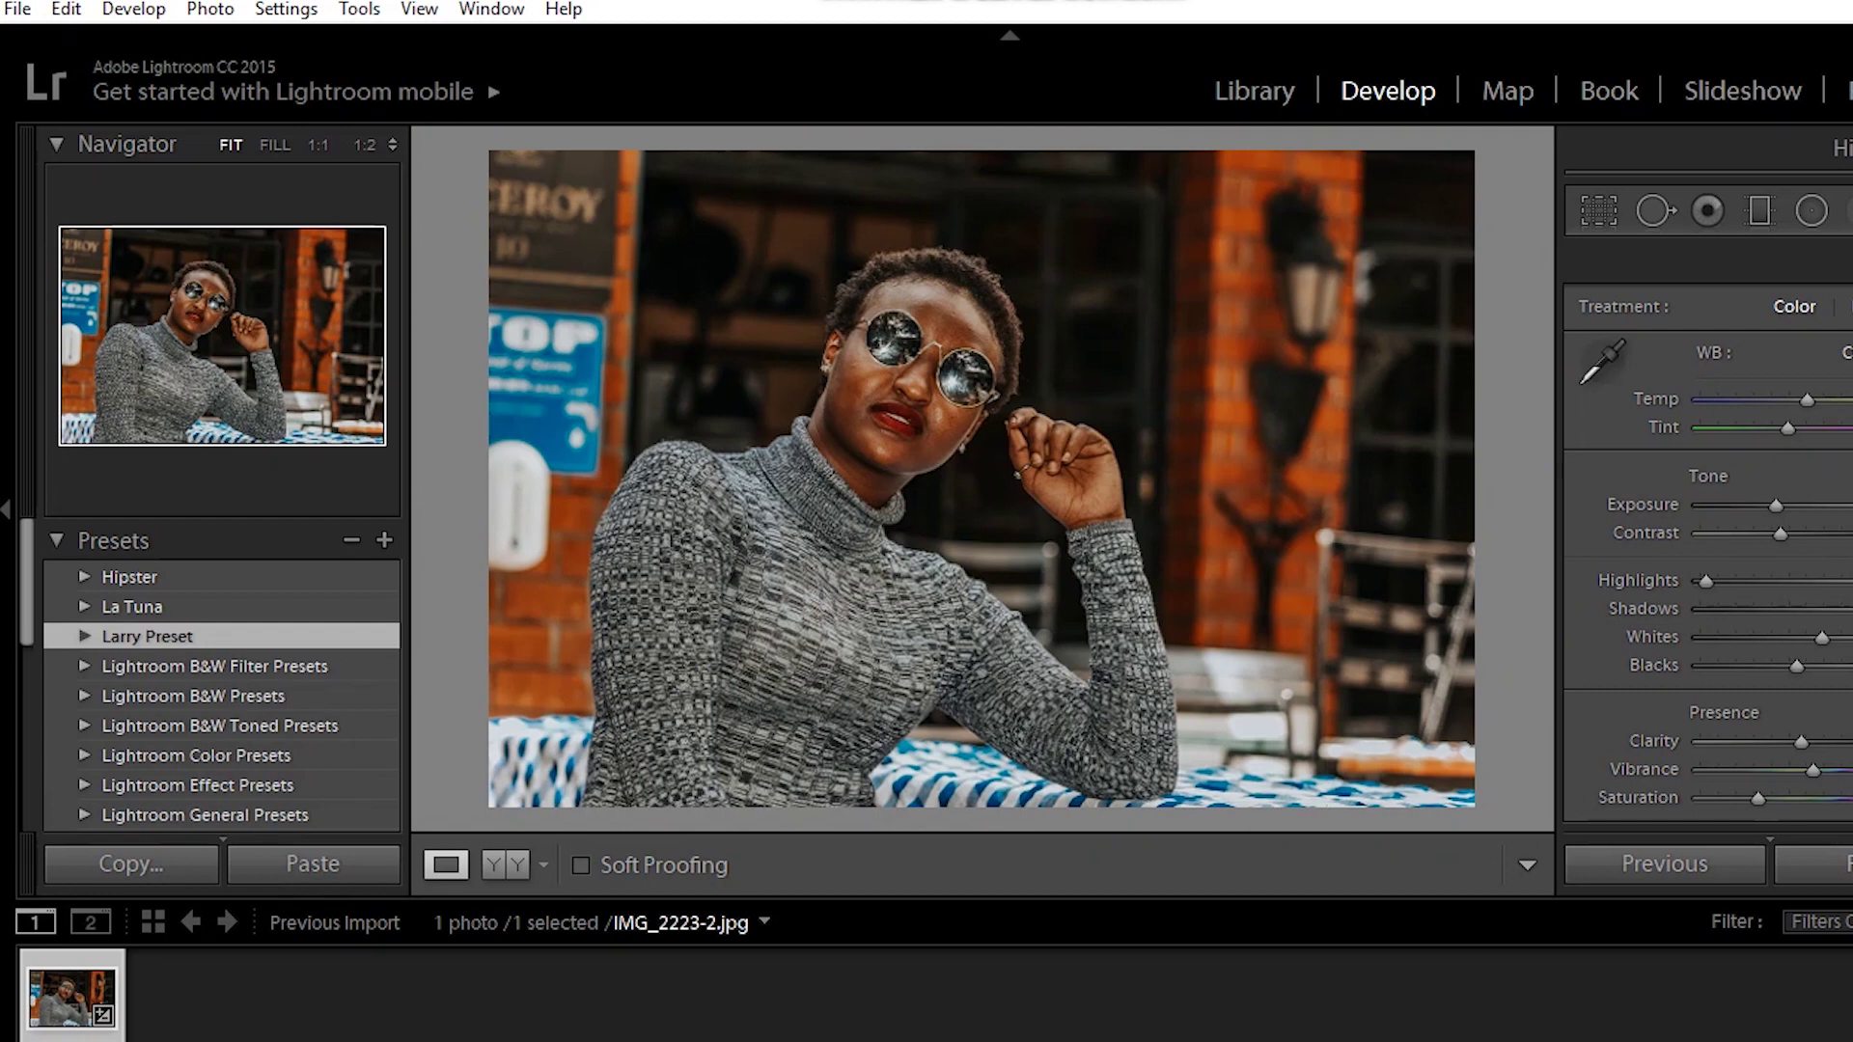
pyautogui.click(1814, 863)
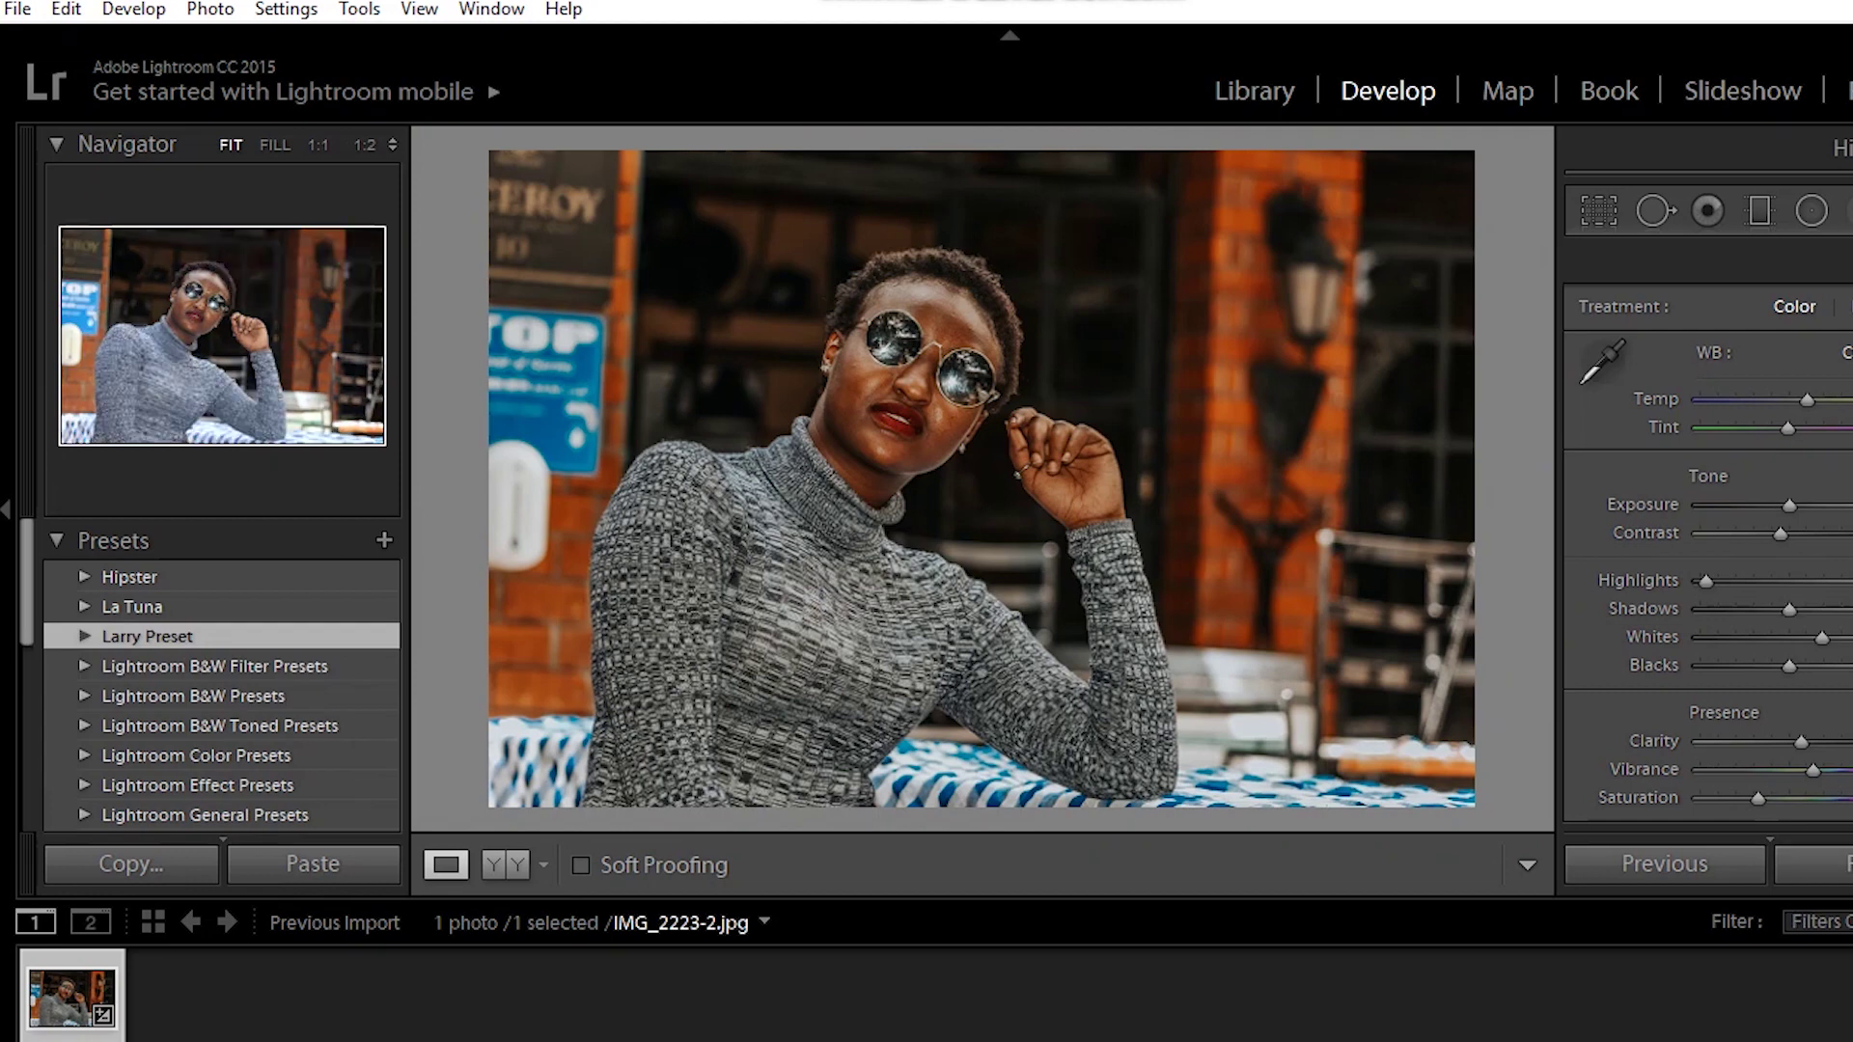
pyautogui.scroll(-5, 222, 676)
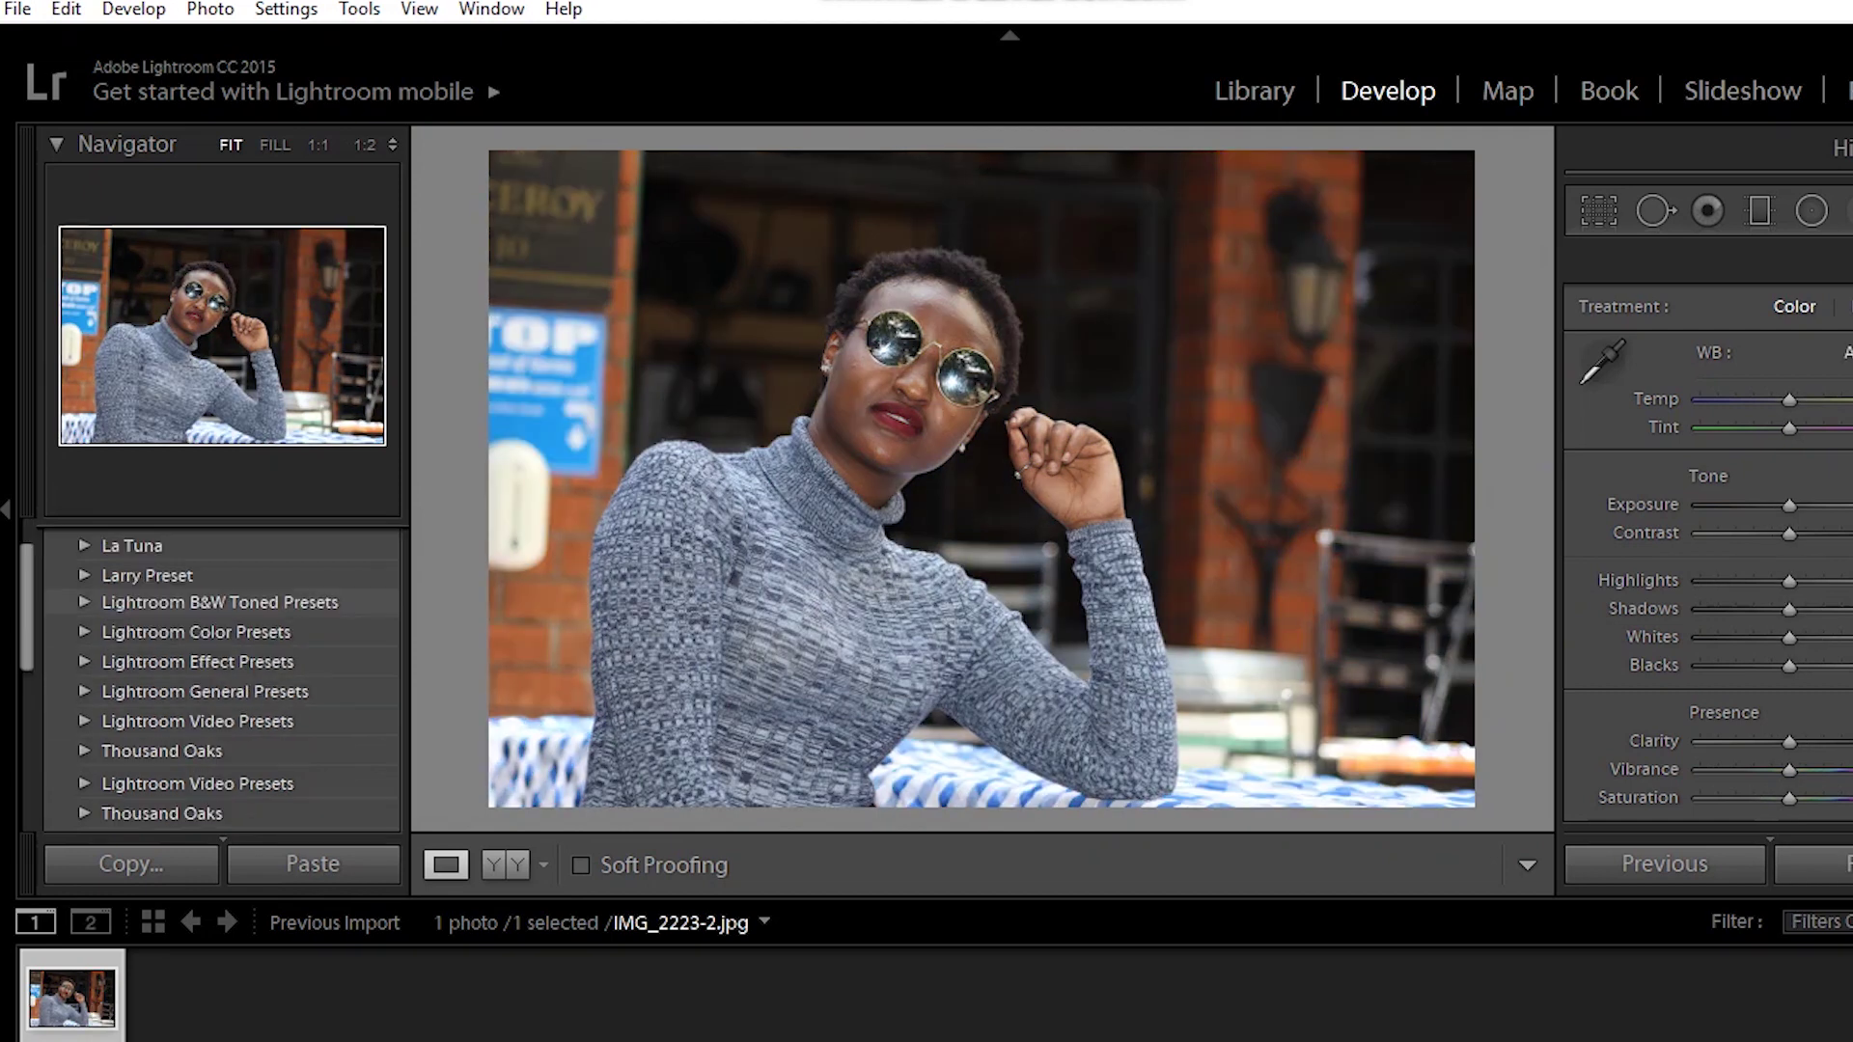
pyautogui.scroll(10, 222, 675)
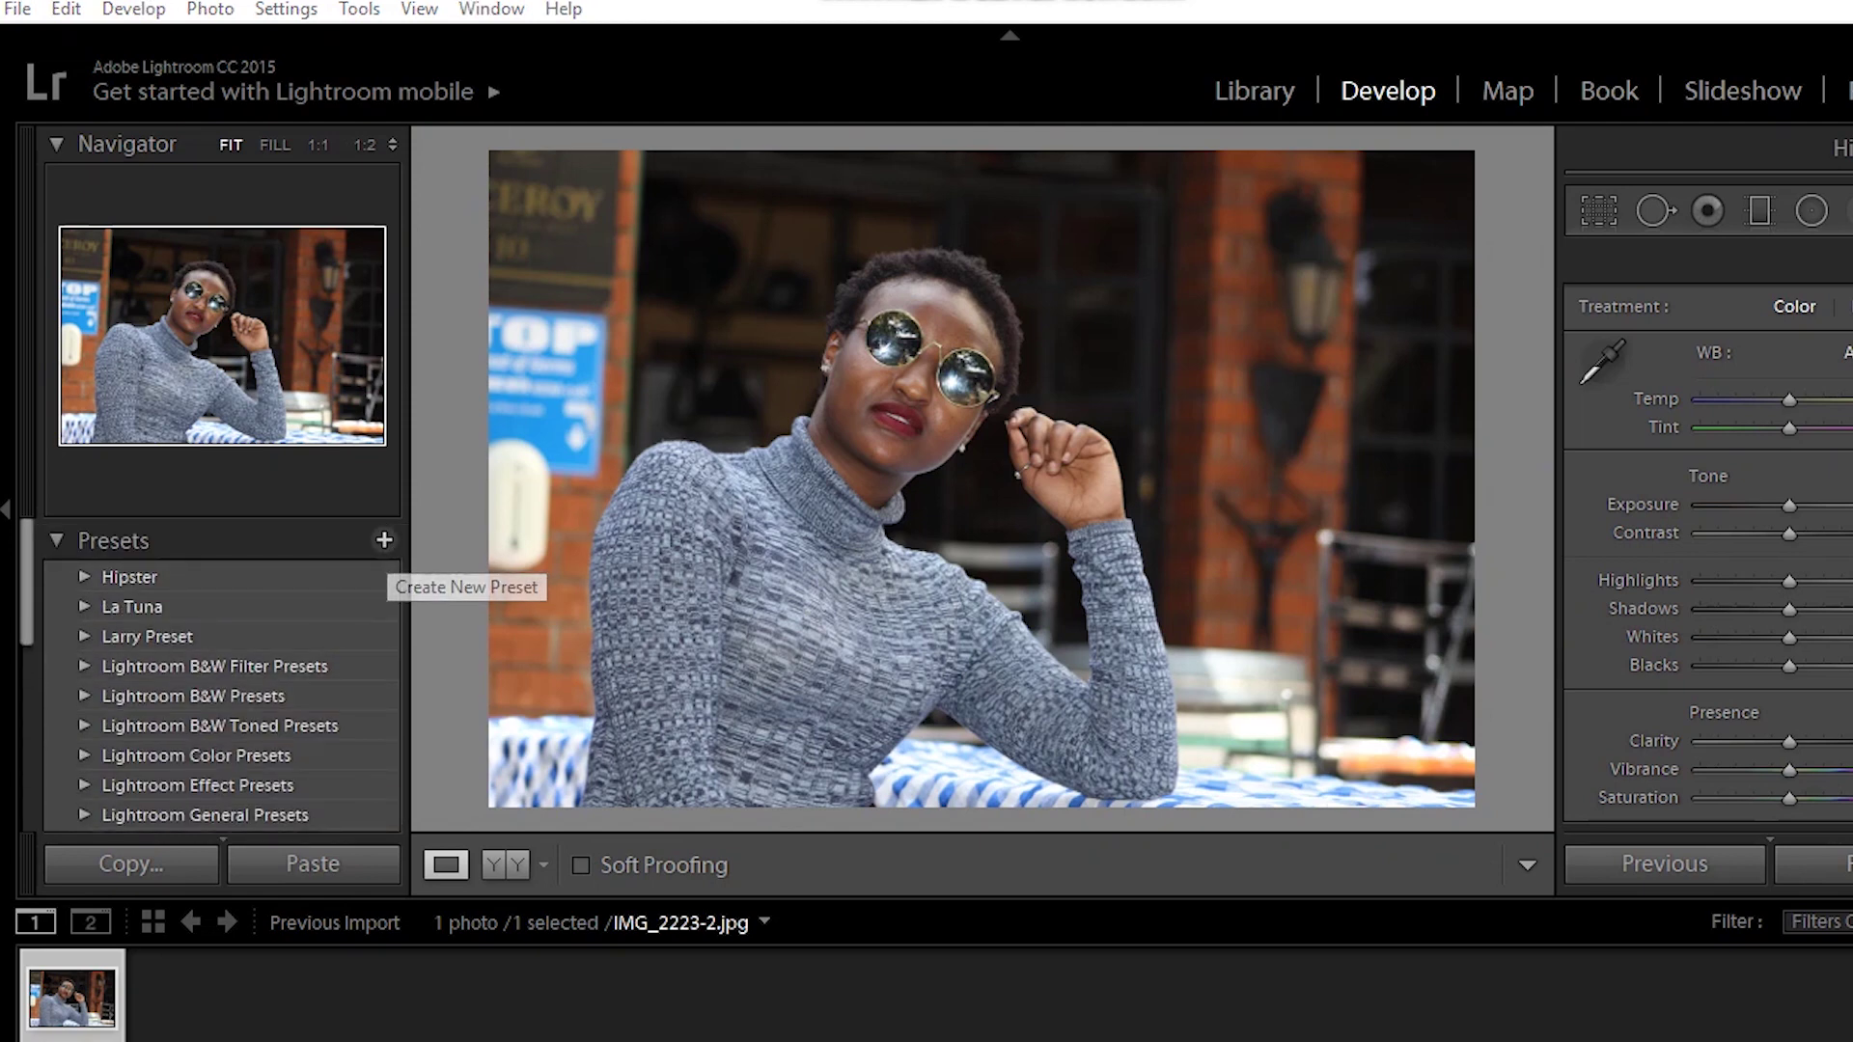
pyautogui.click(384, 539)
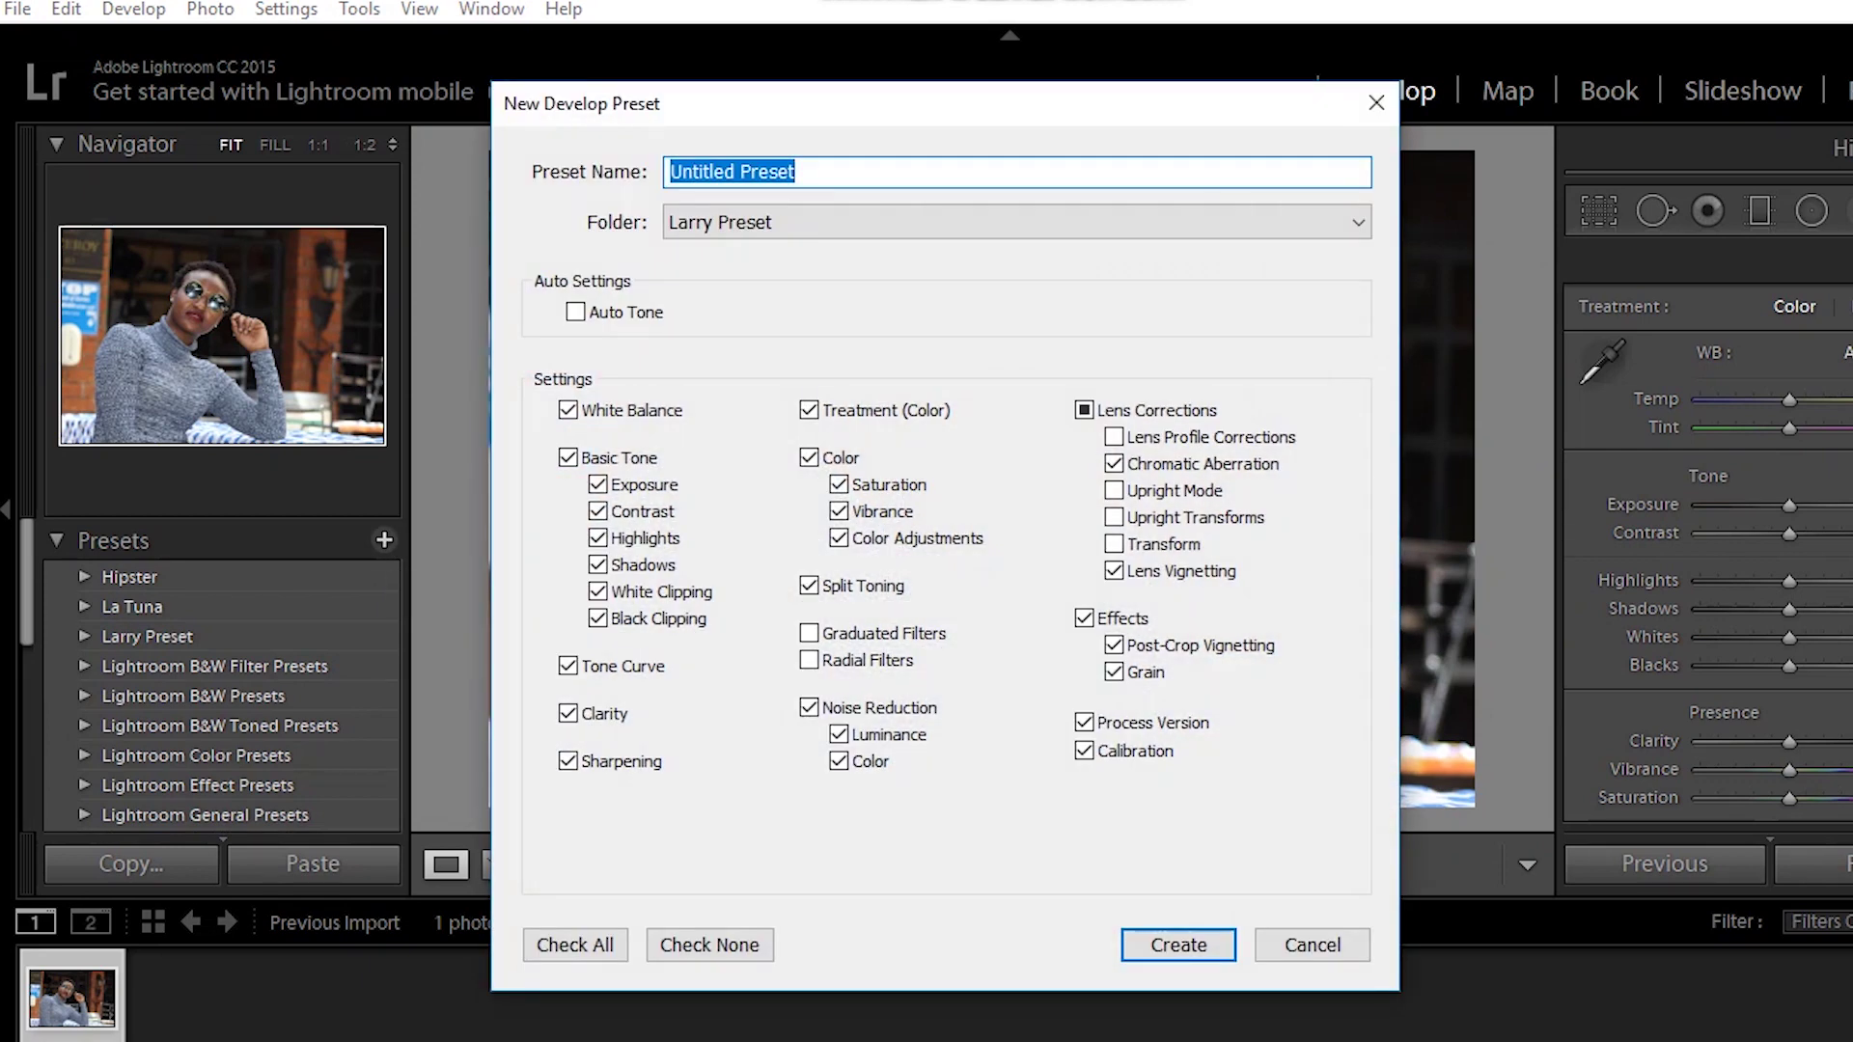
# - Rename the new preset ALexios, save it in Larry Preset, and dismiss the folder menu
pyautogui.click(795, 172)
pyautogui.press('BackSpace')
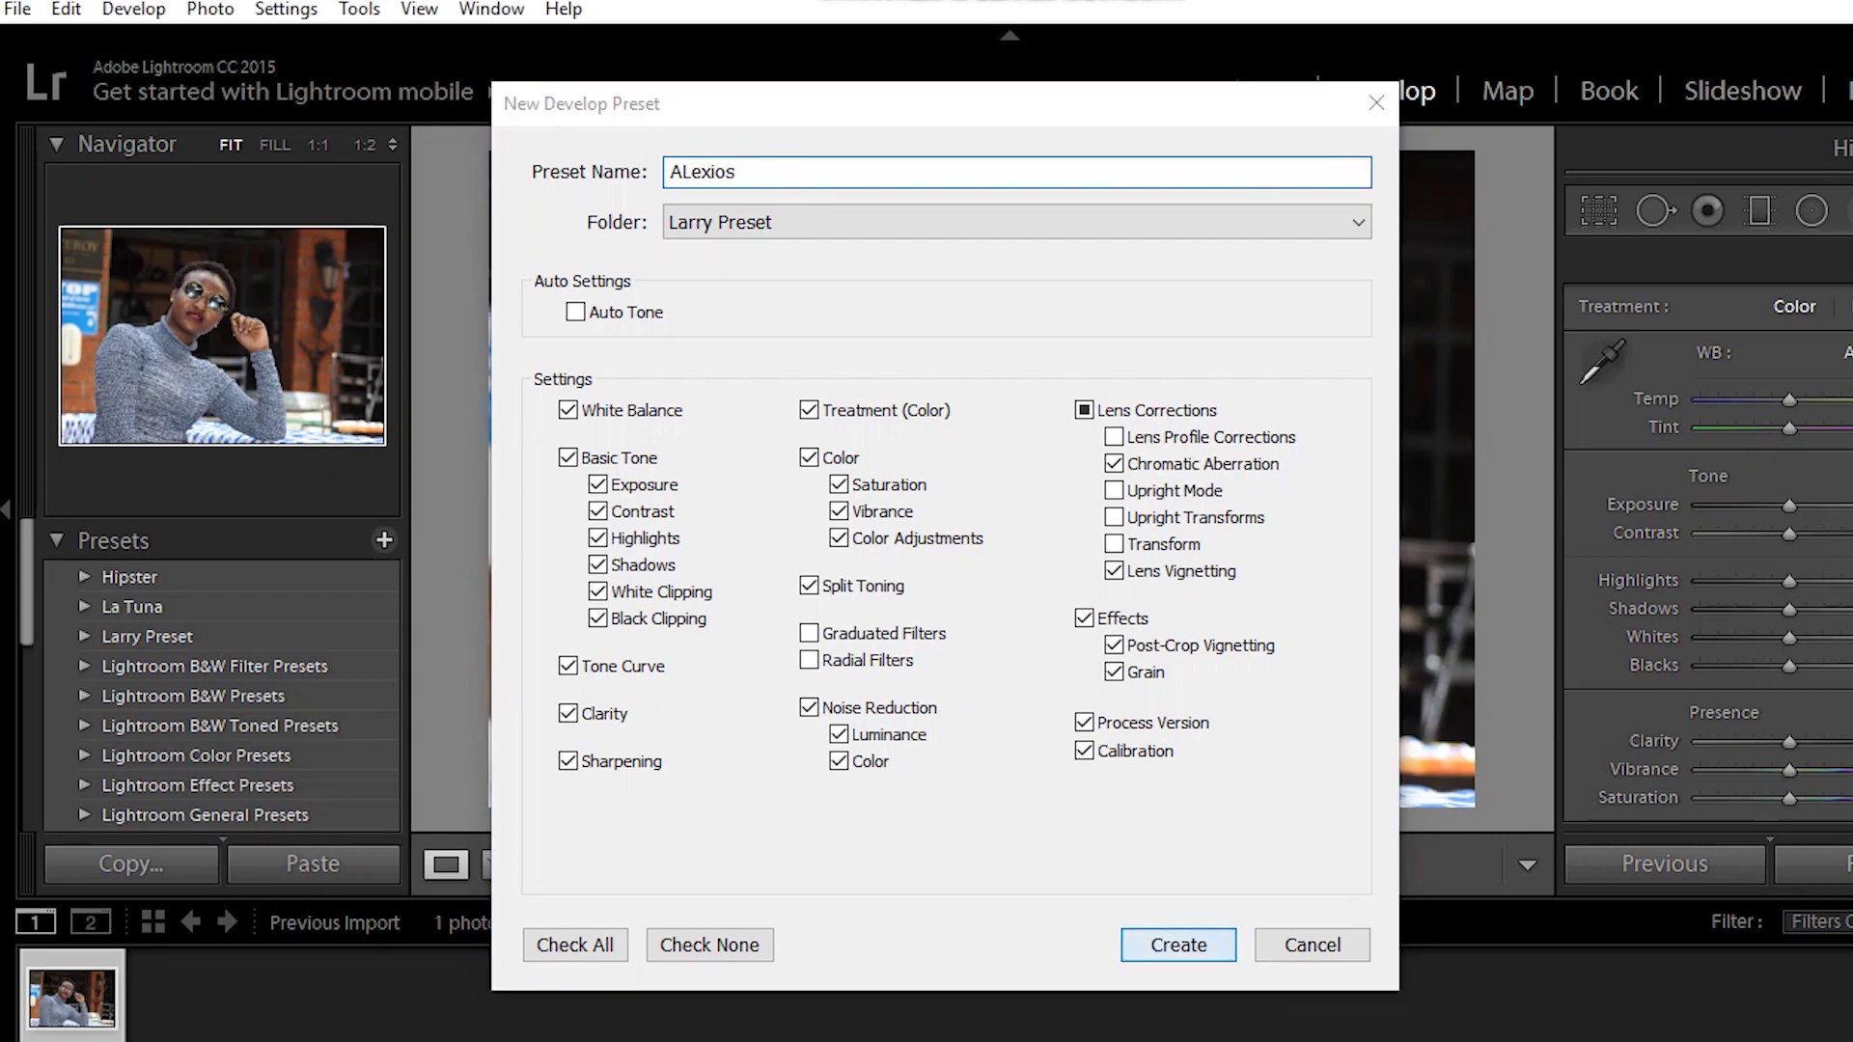
pyautogui.press('Return')
pyautogui.rightClick(214, 689)
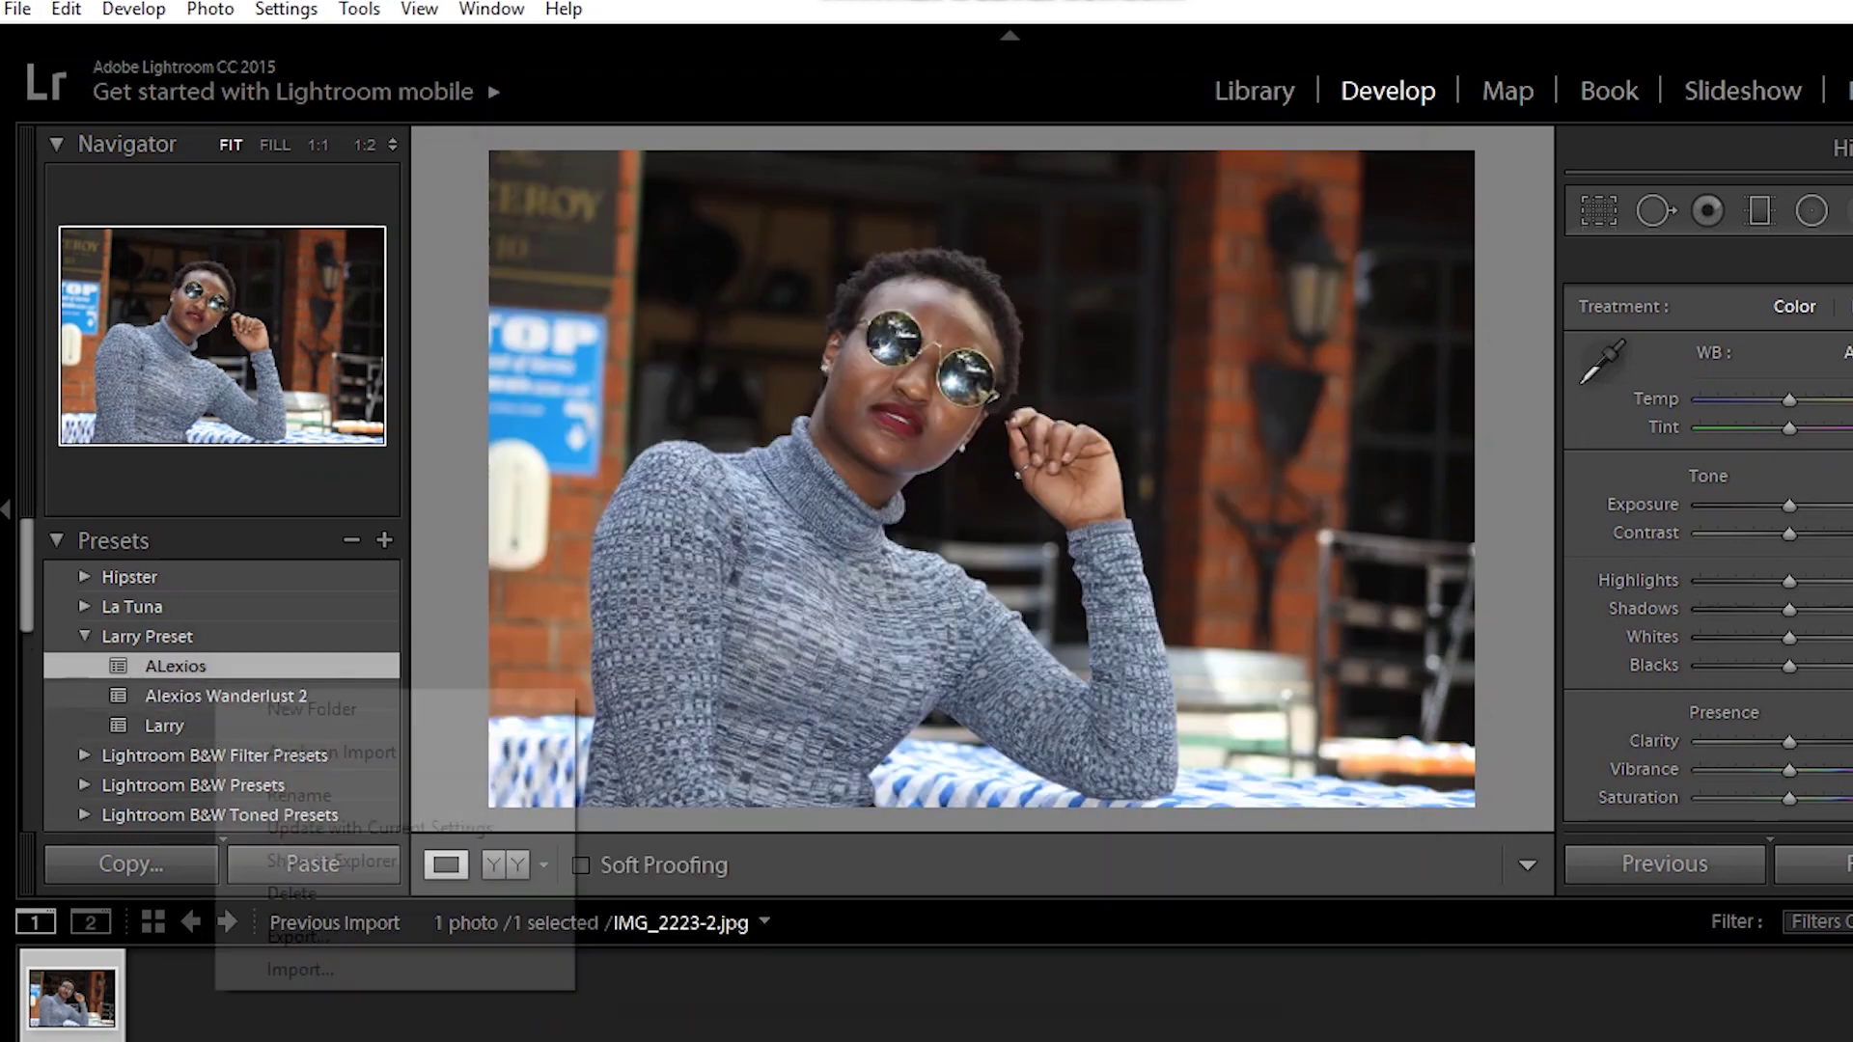
pyautogui.press('Escape')
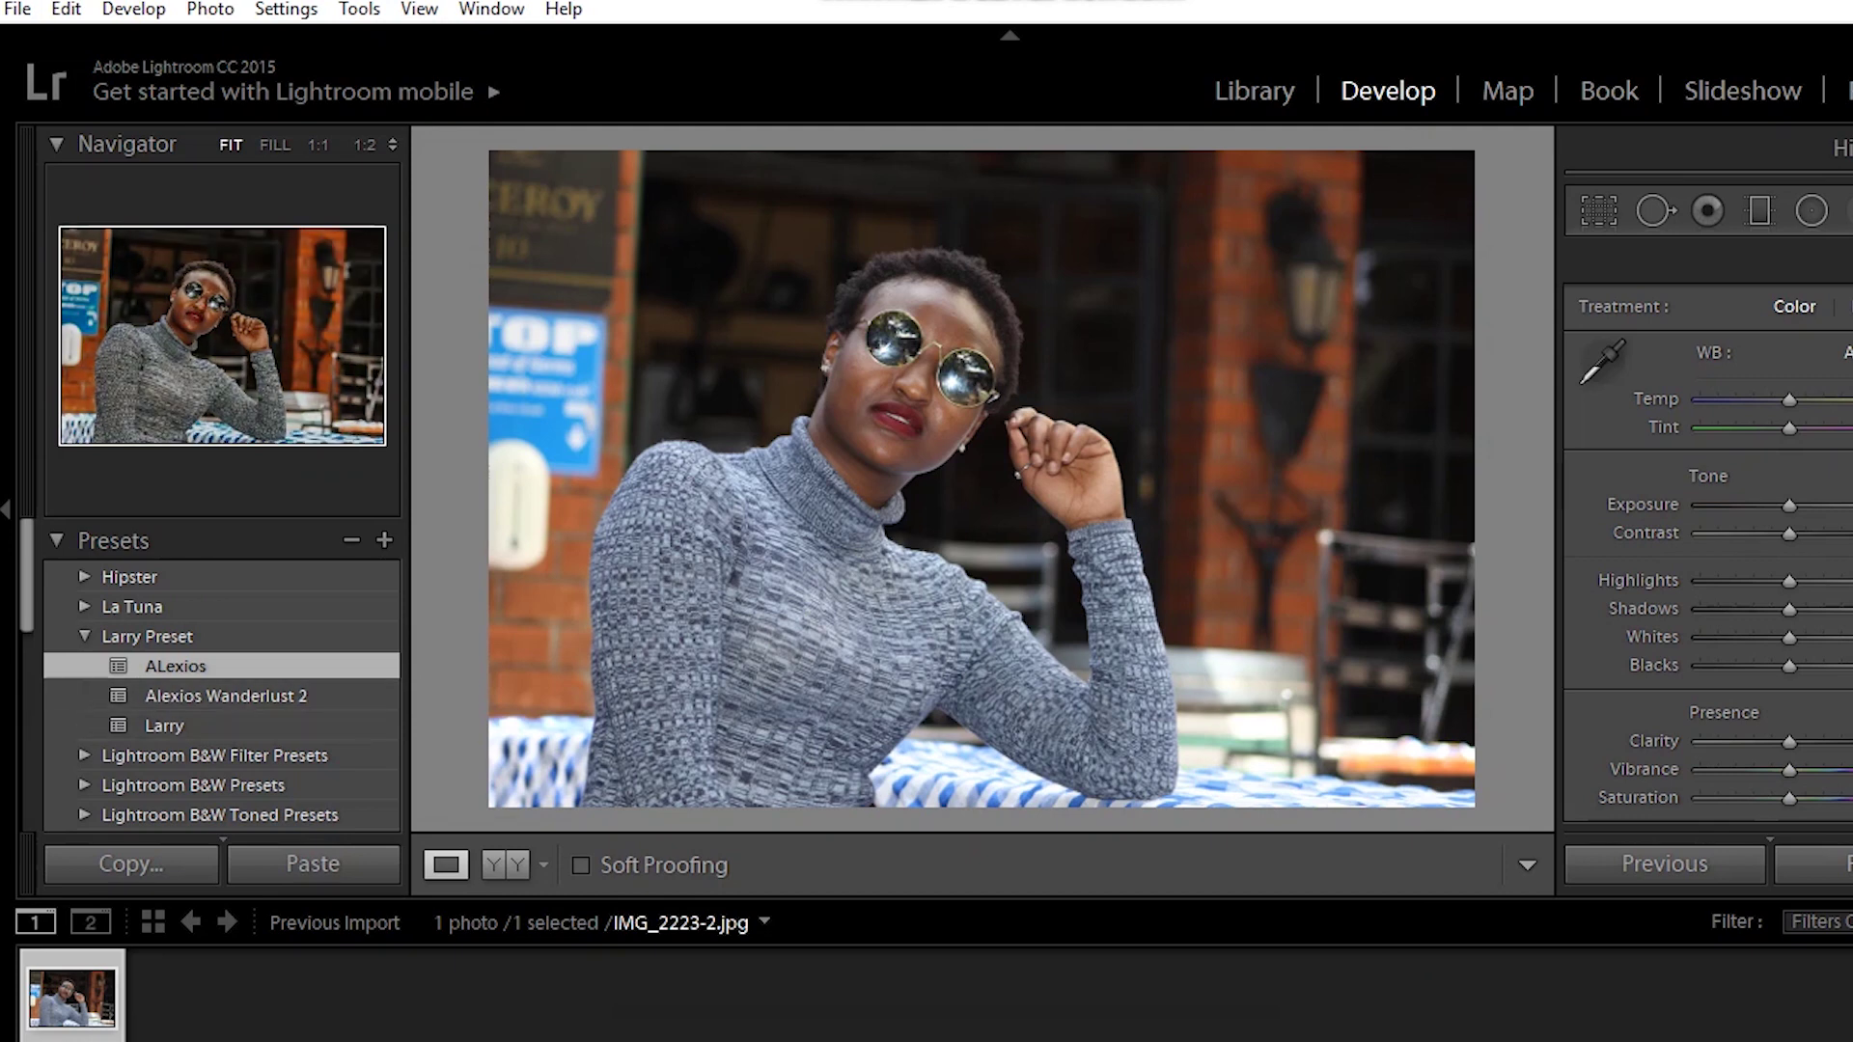
# - Browse the E:\Presets folder for import, clear a File not found error, and select Photonify-Beach-Preset
pyautogui.rightClick(276, 669)
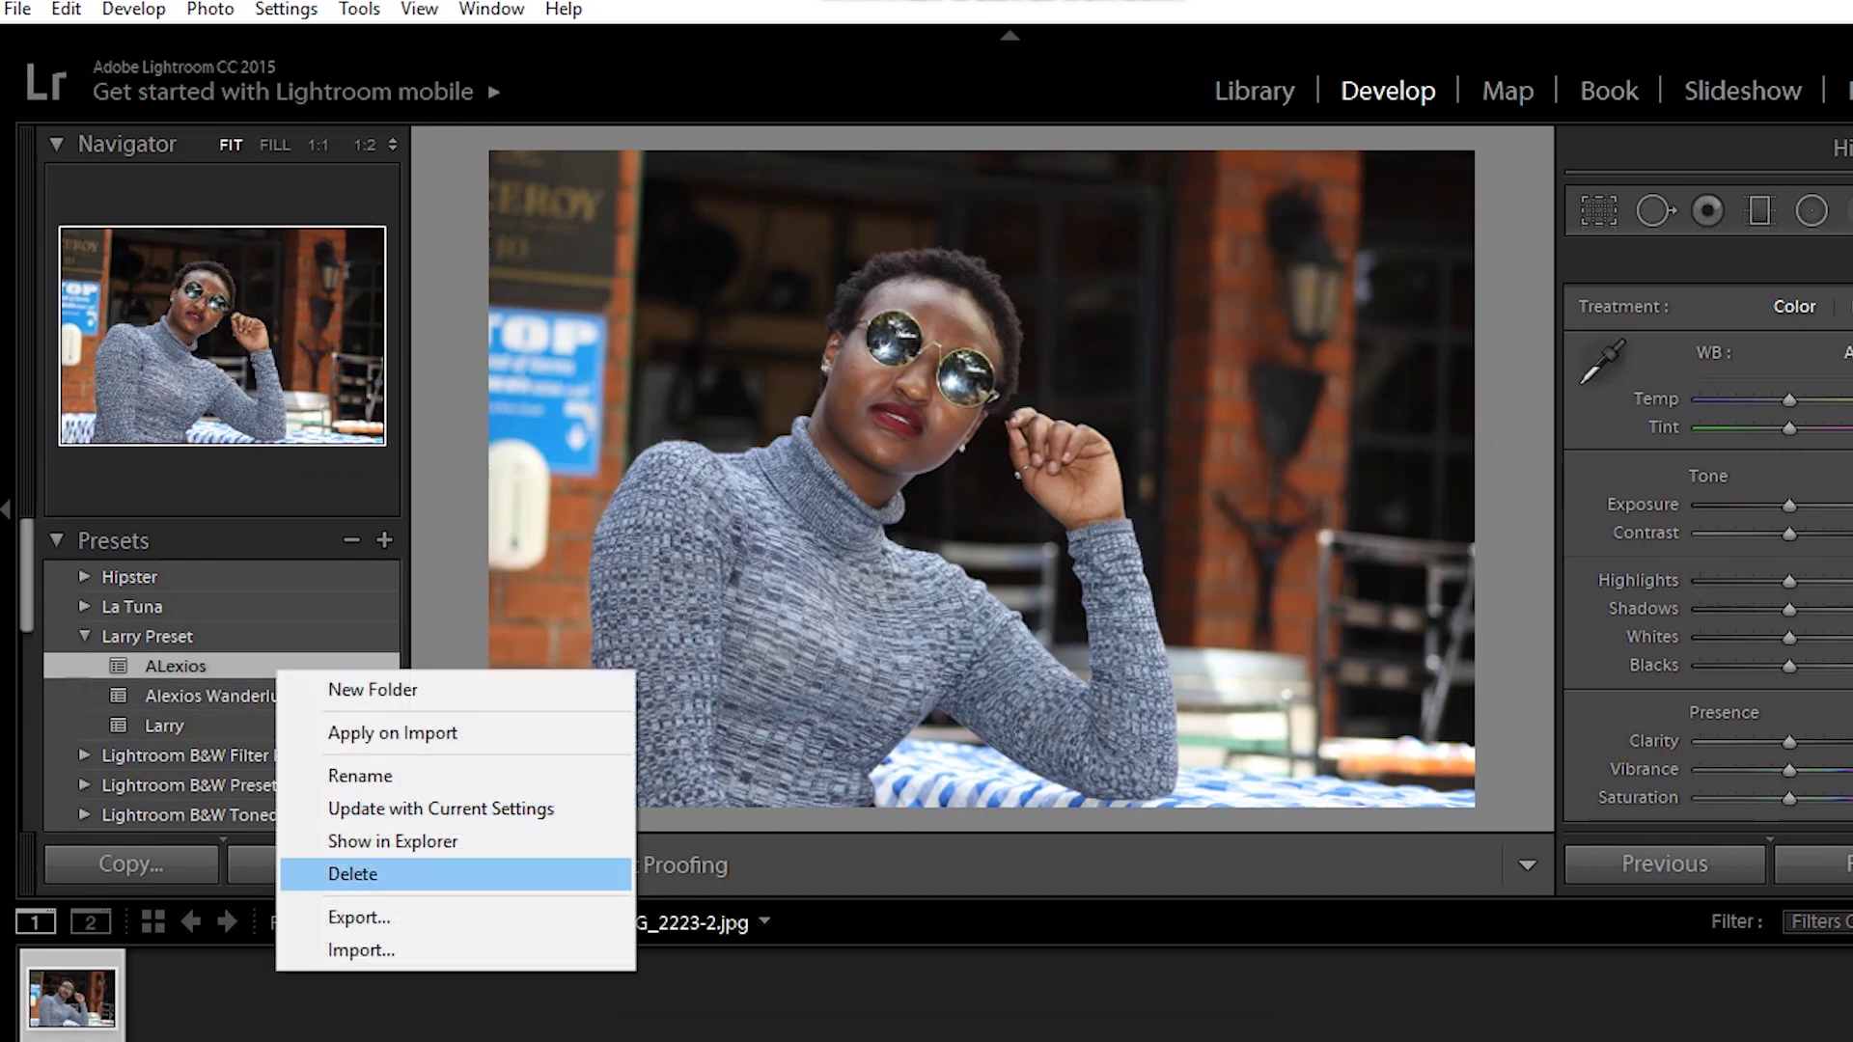
pyautogui.click(361, 949)
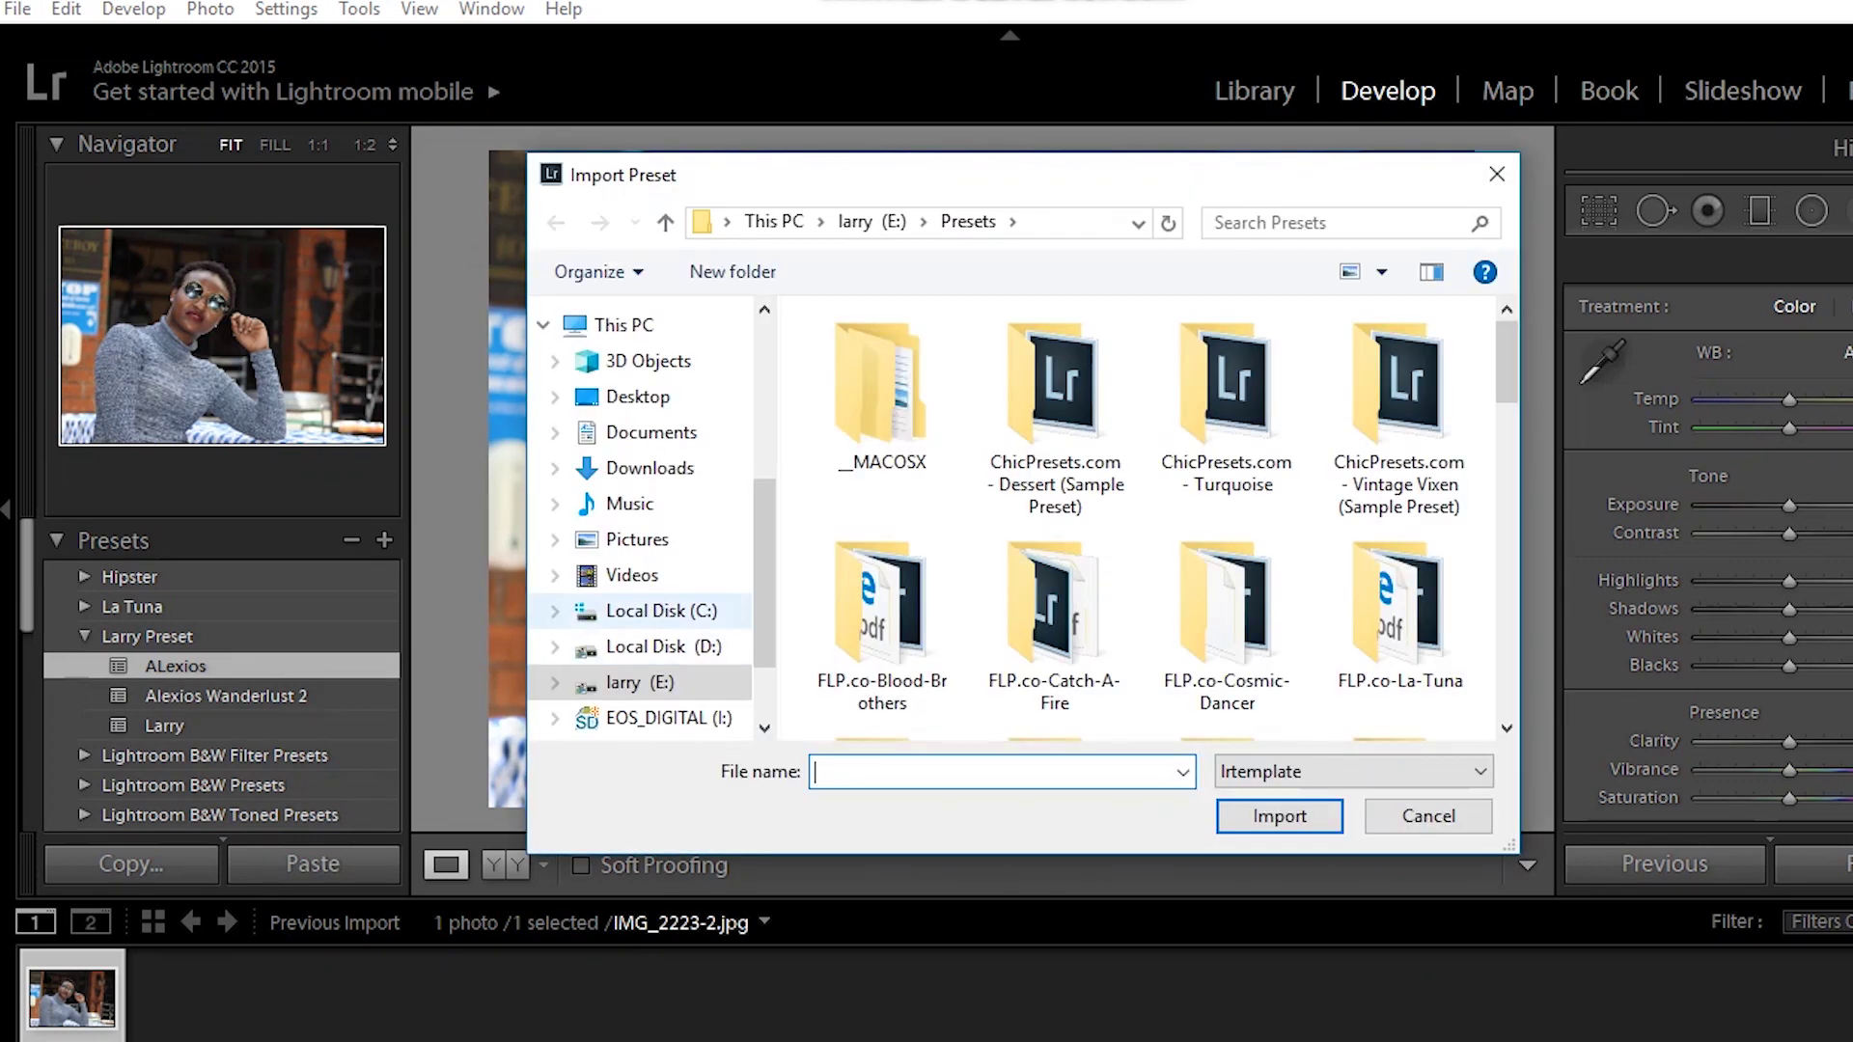
pyautogui.scroll(-5, 1390, 589)
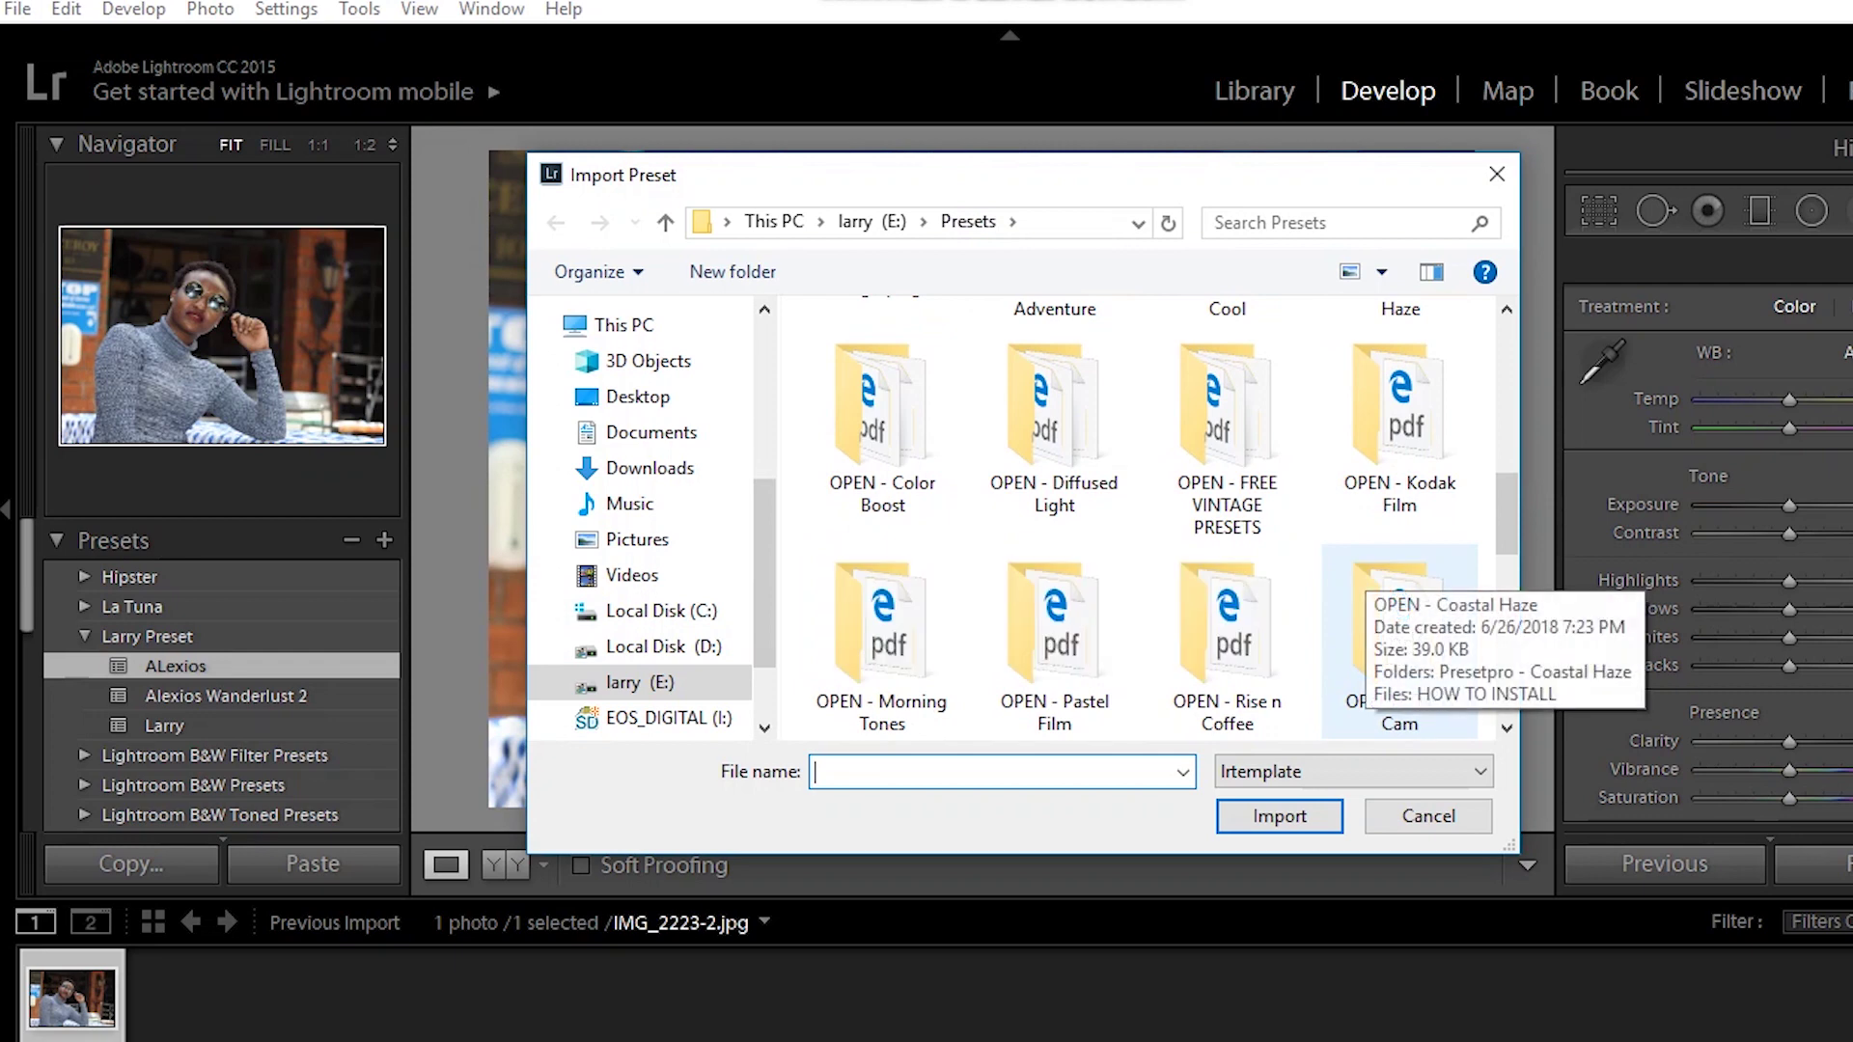
pyautogui.scroll(-3, 1390, 588)
pyautogui.scroll(-3, 1390, 608)
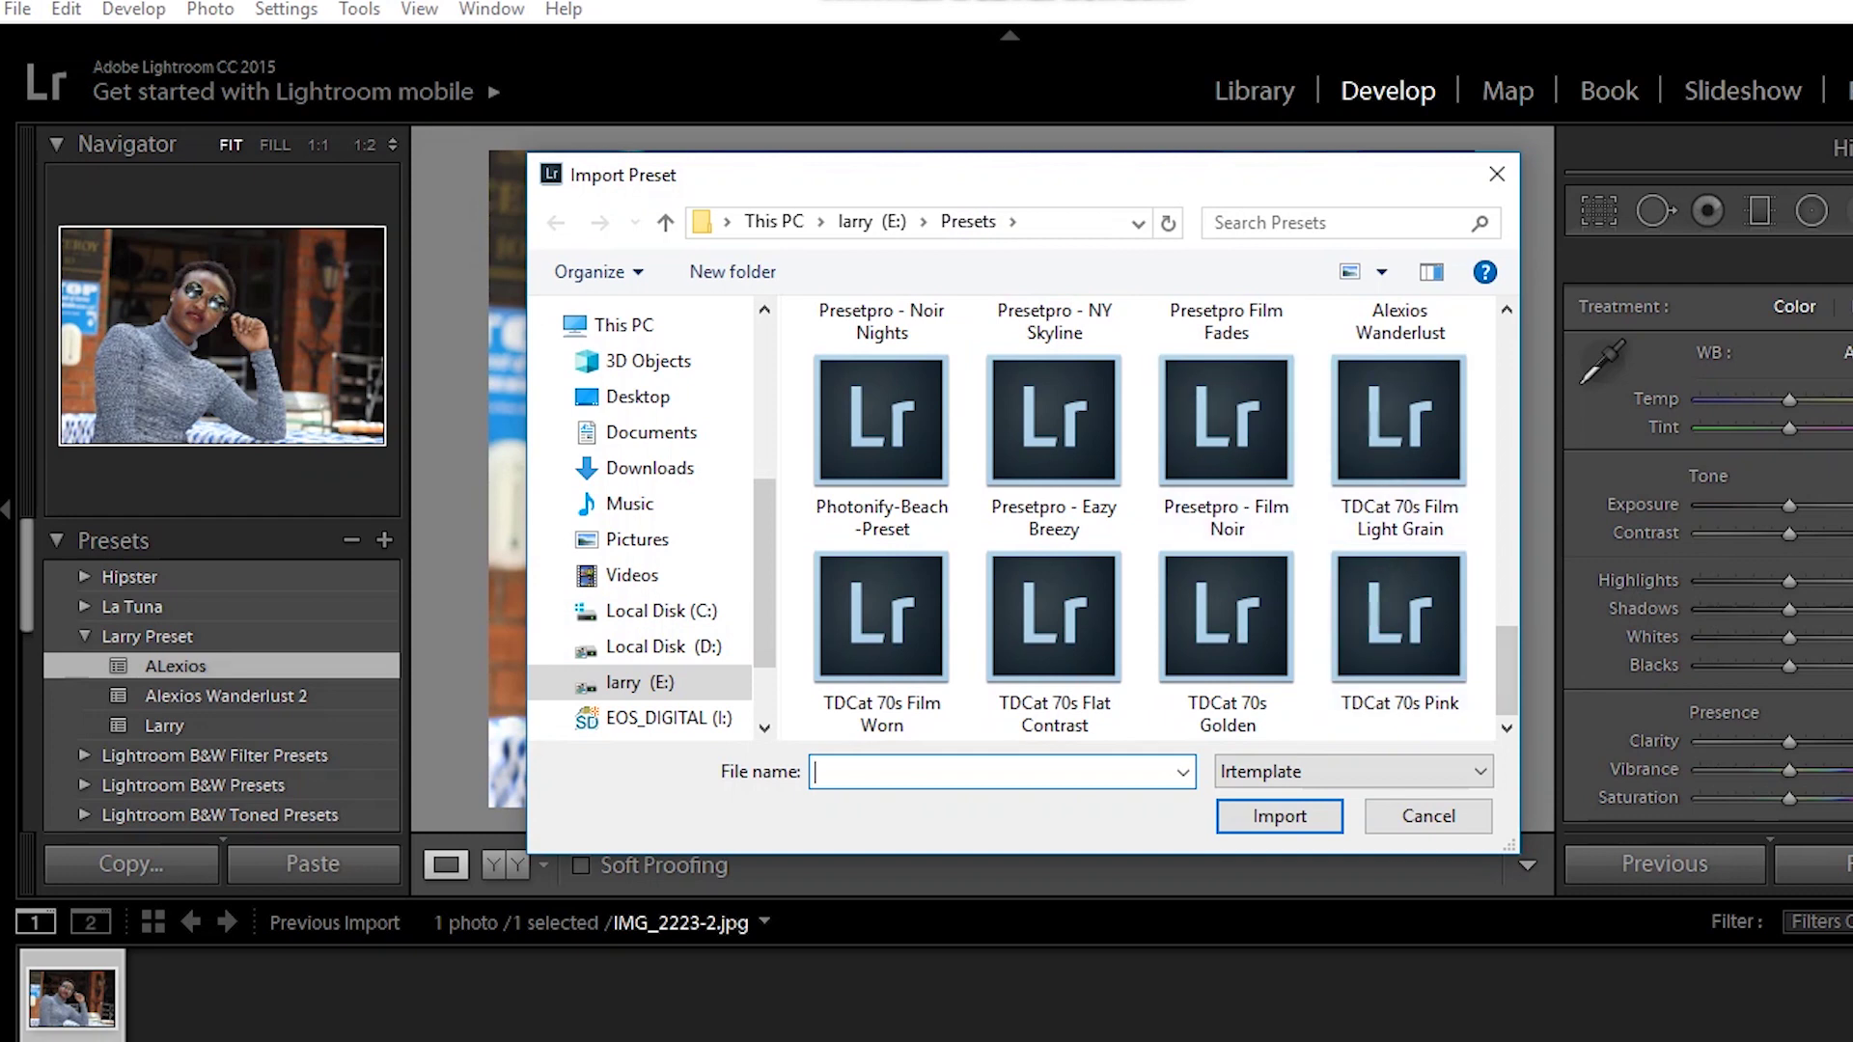
pyautogui.scroll(1, 1399, 617)
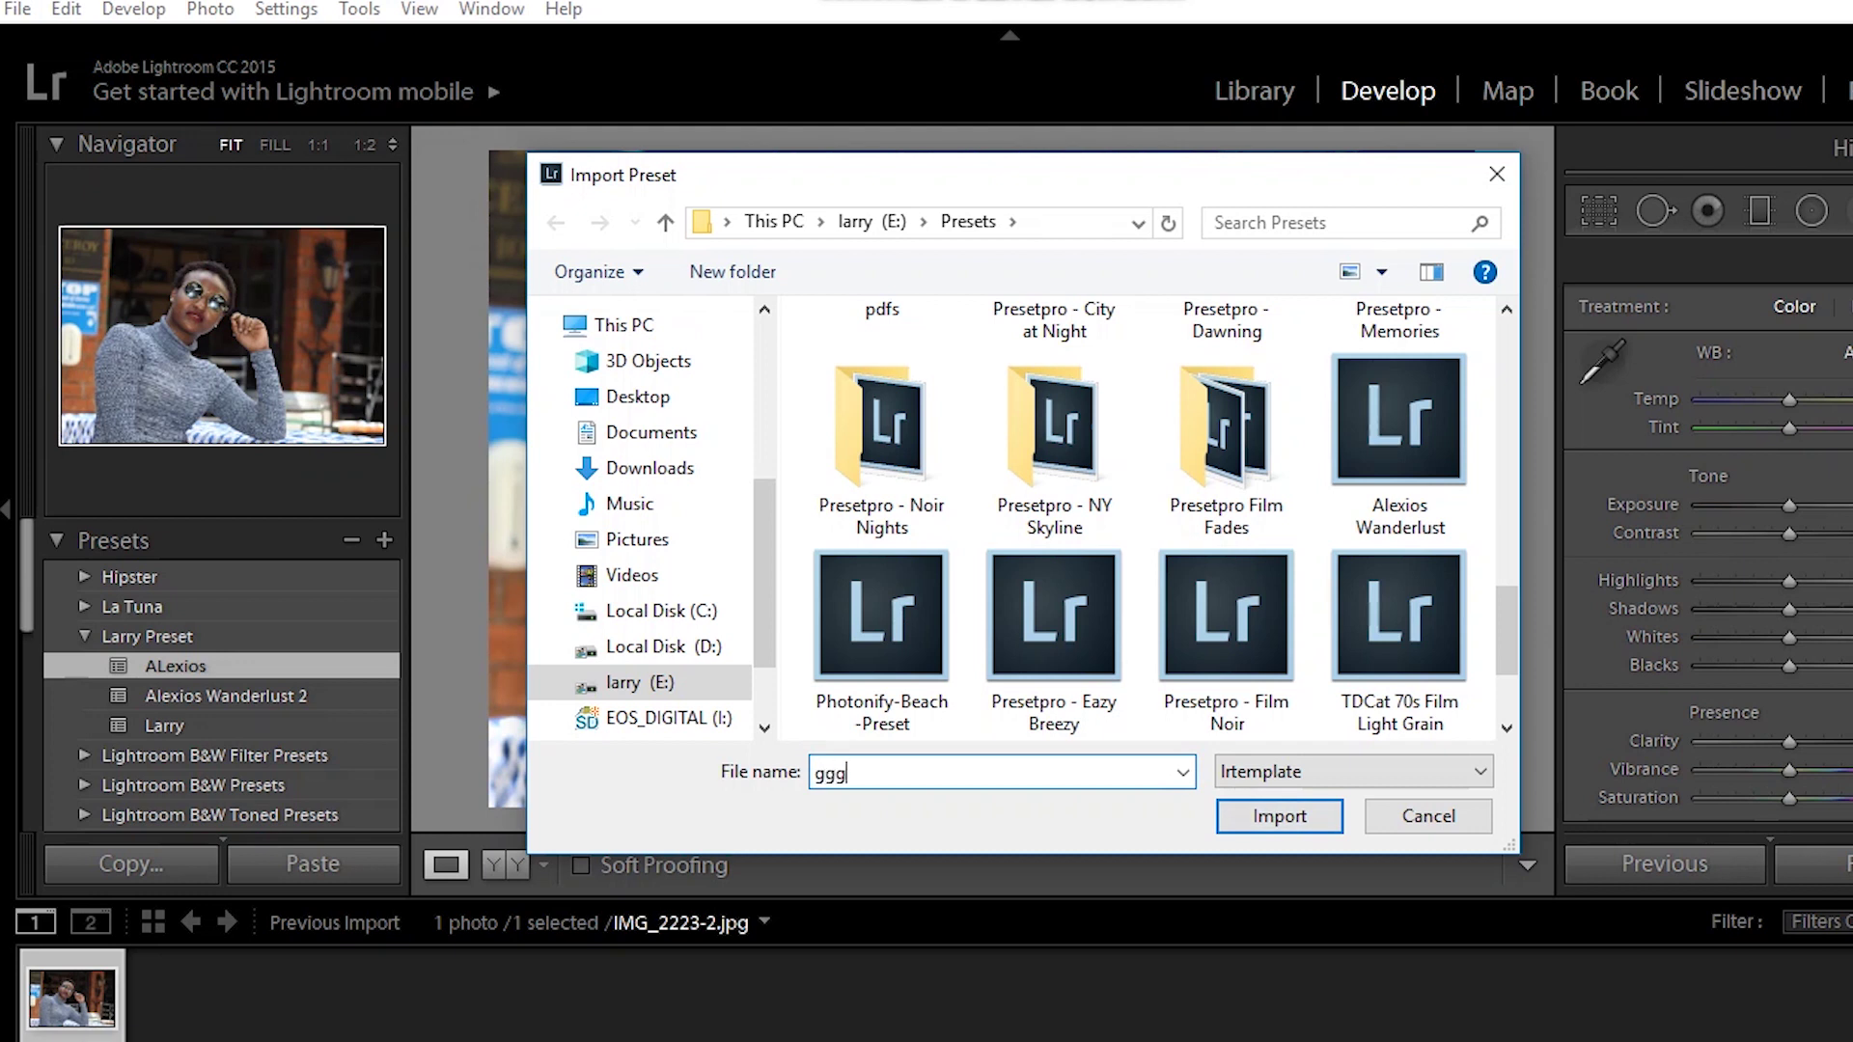
pyautogui.press('Return')
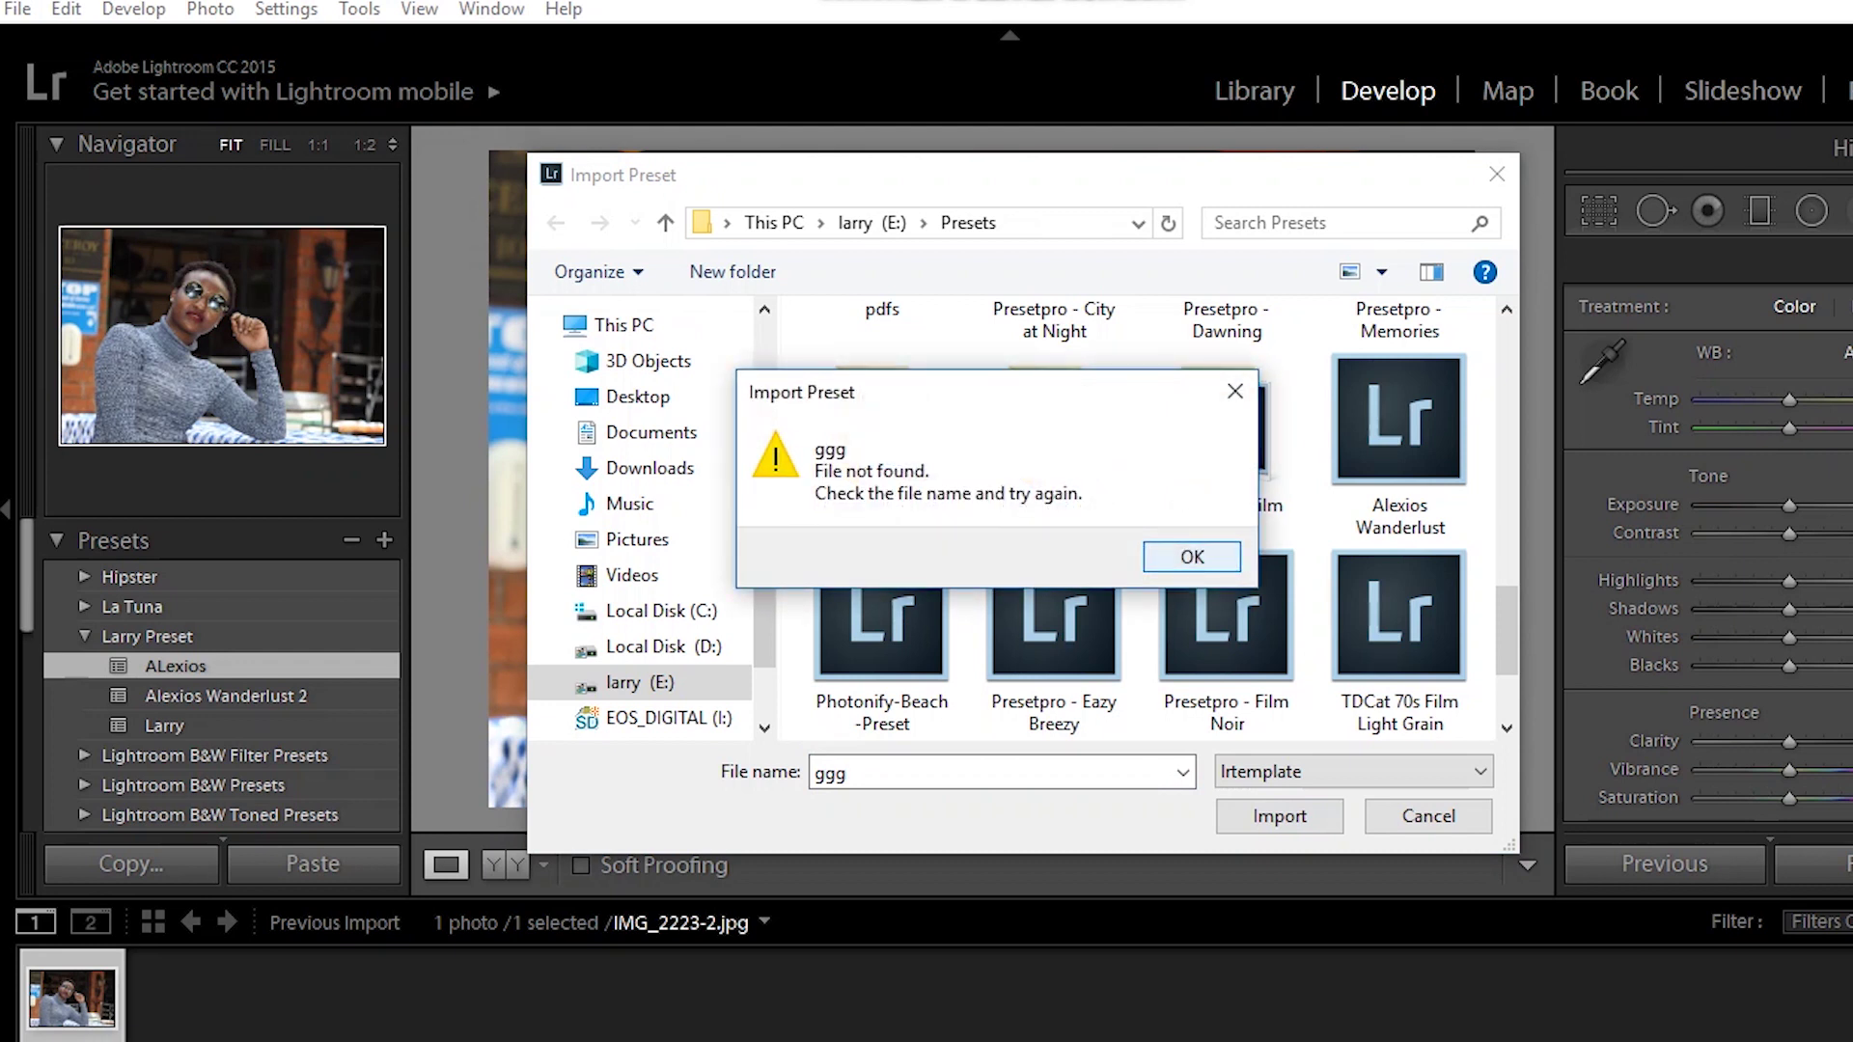
pyautogui.press('Return')
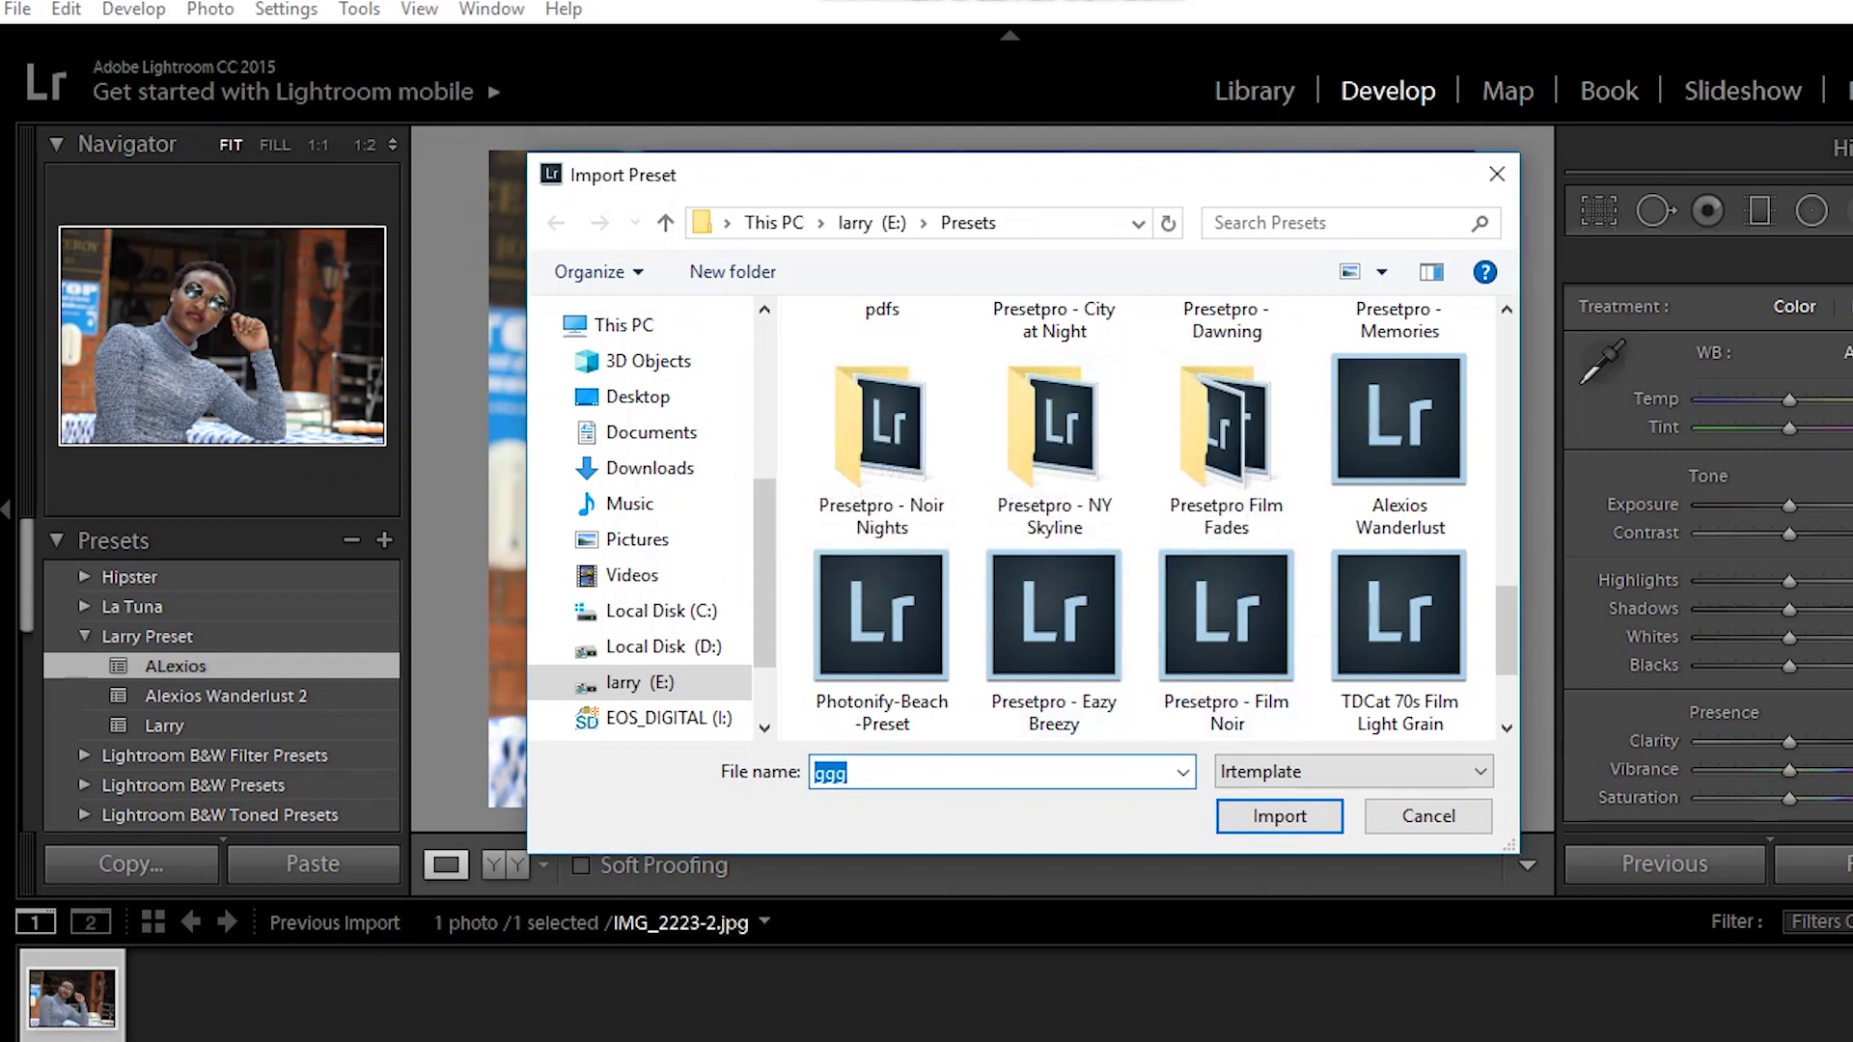
pyautogui.click(881, 637)
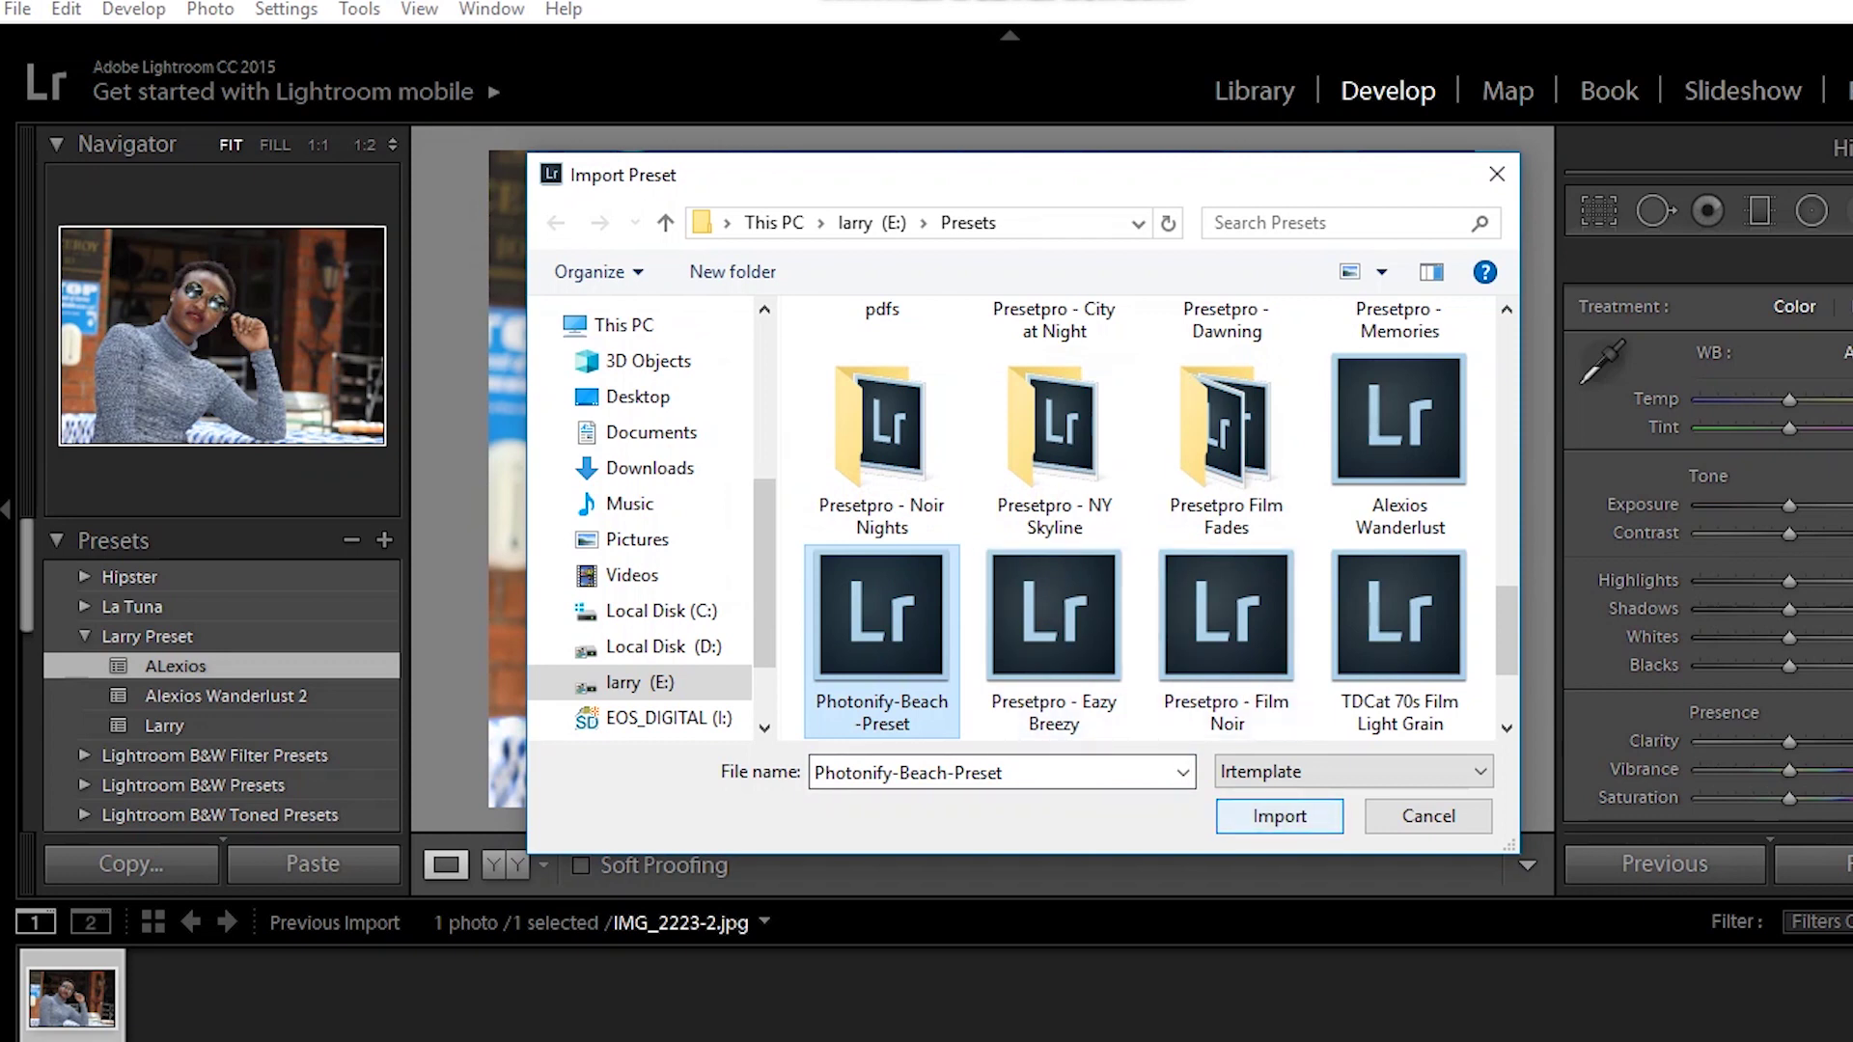
# - Import Photonify-Beach-Preset, which appears as BS-16 + 2 in Larry Preset and warms the portrait
pyautogui.press('Return')
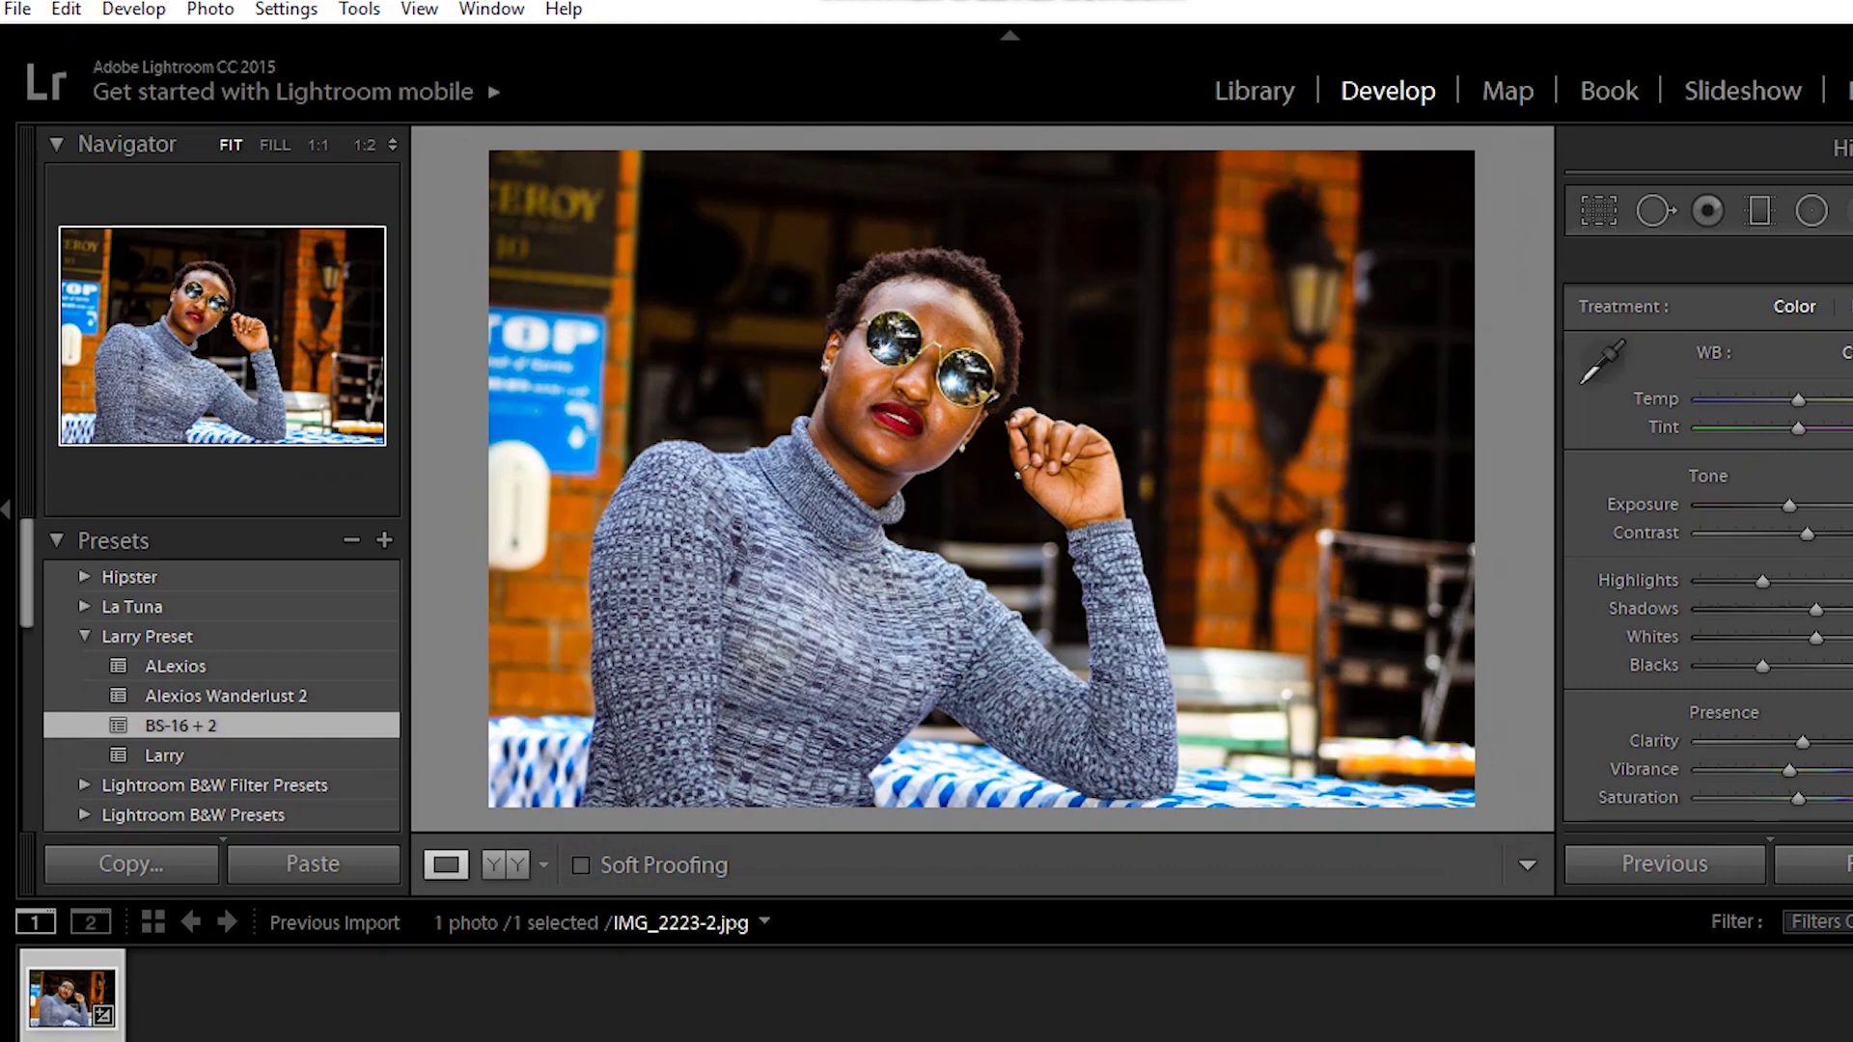
pyautogui.scroll(-3, 1706, 542)
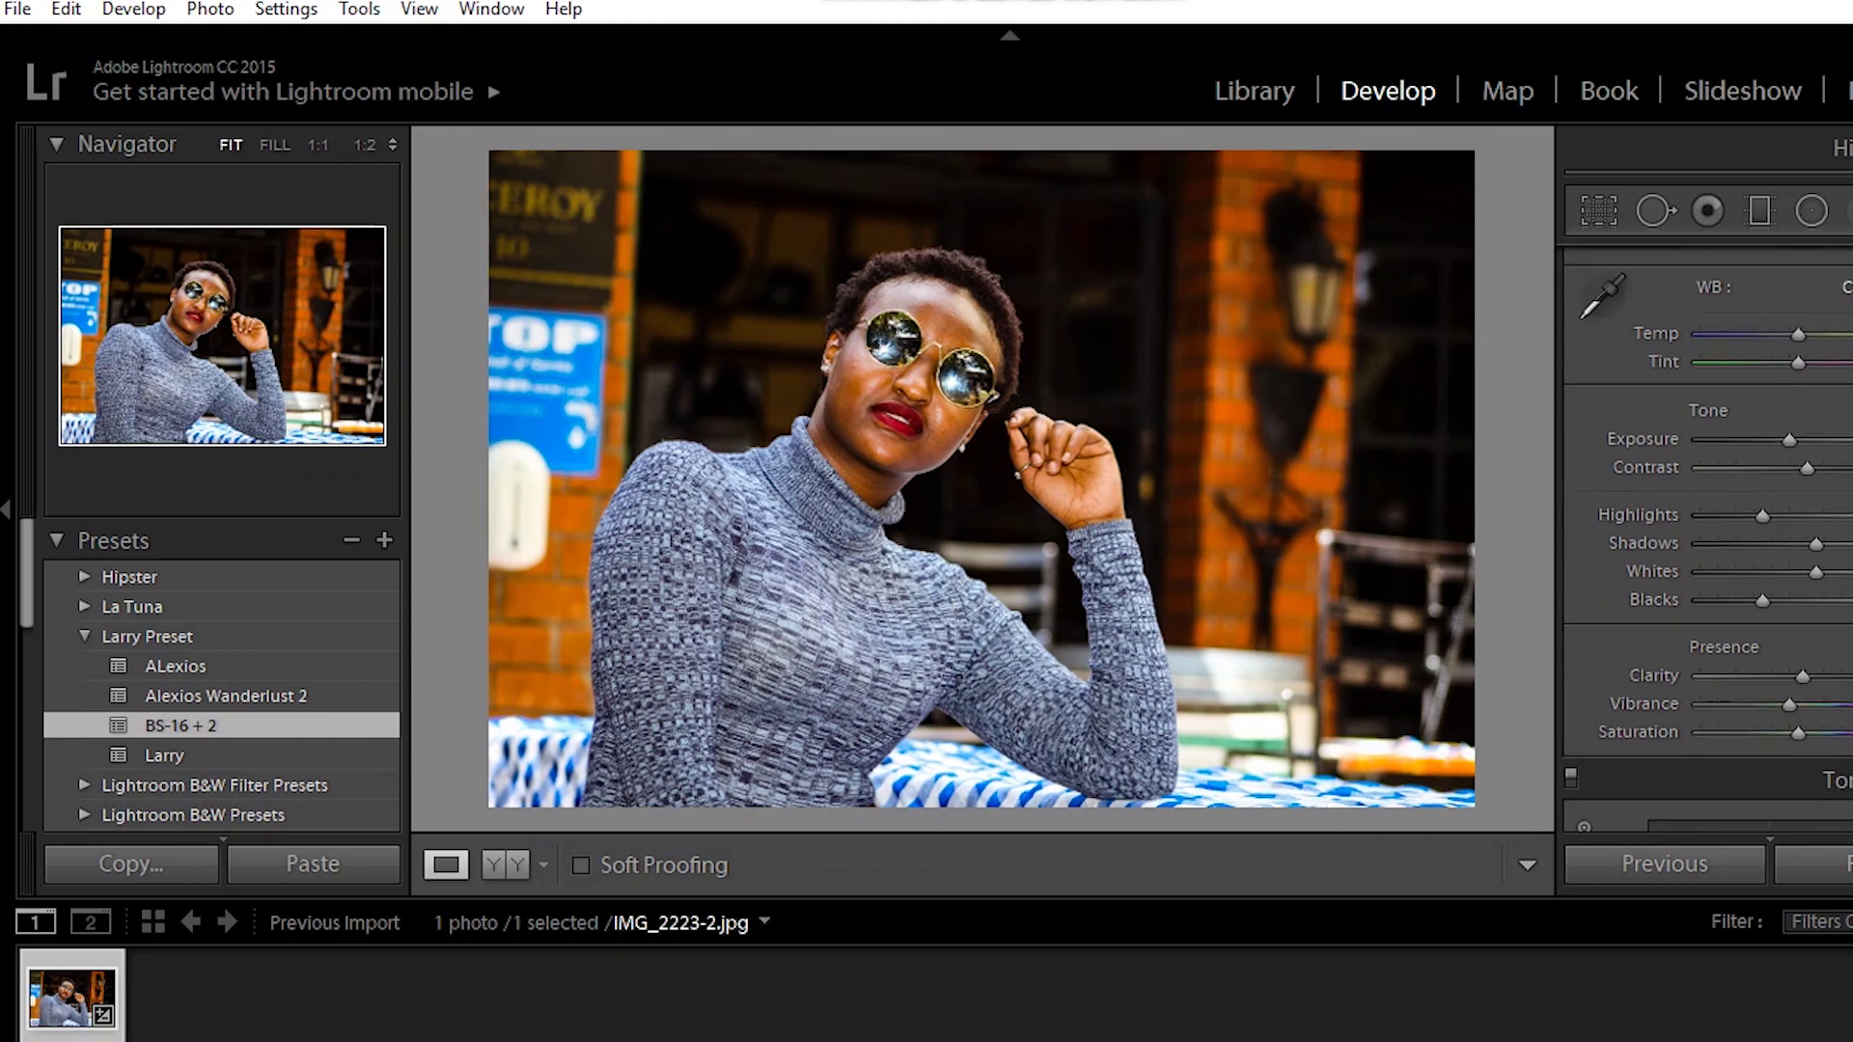
pyautogui.scroll(-9, 1706, 540)
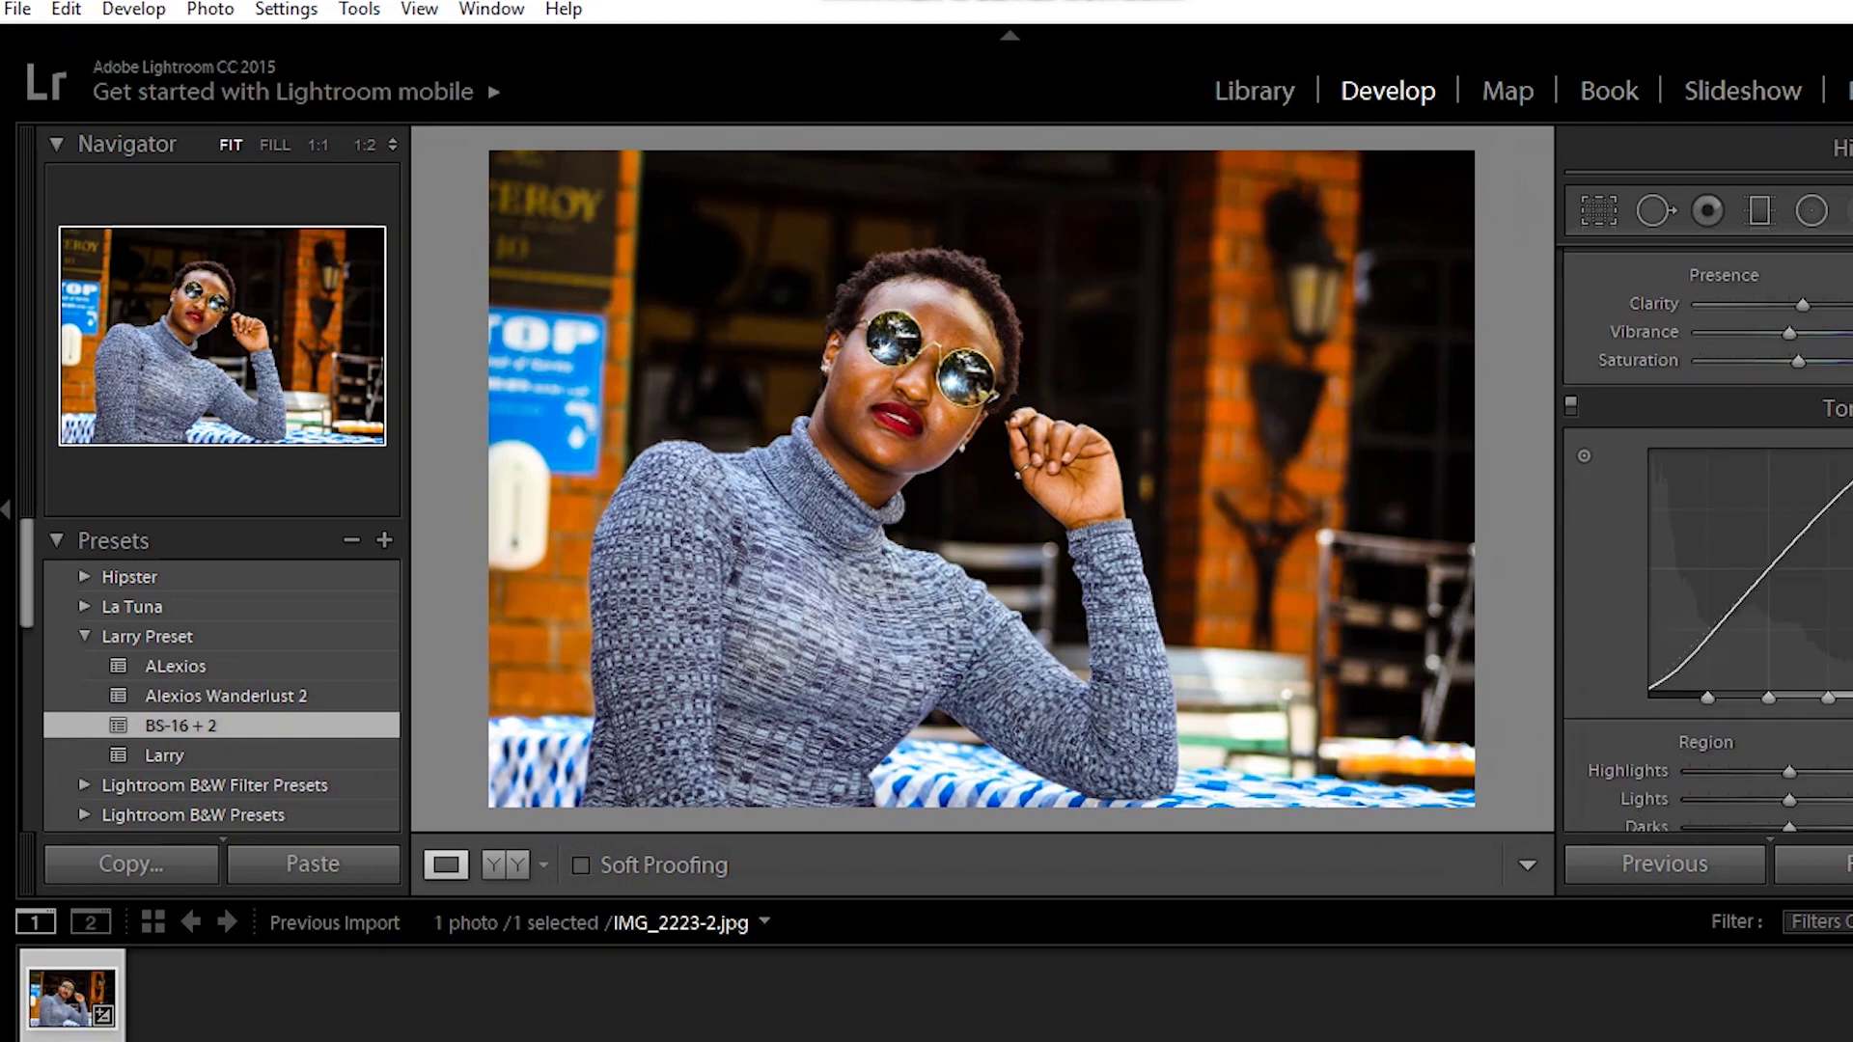
pyautogui.scroll(-10, 1706, 540)
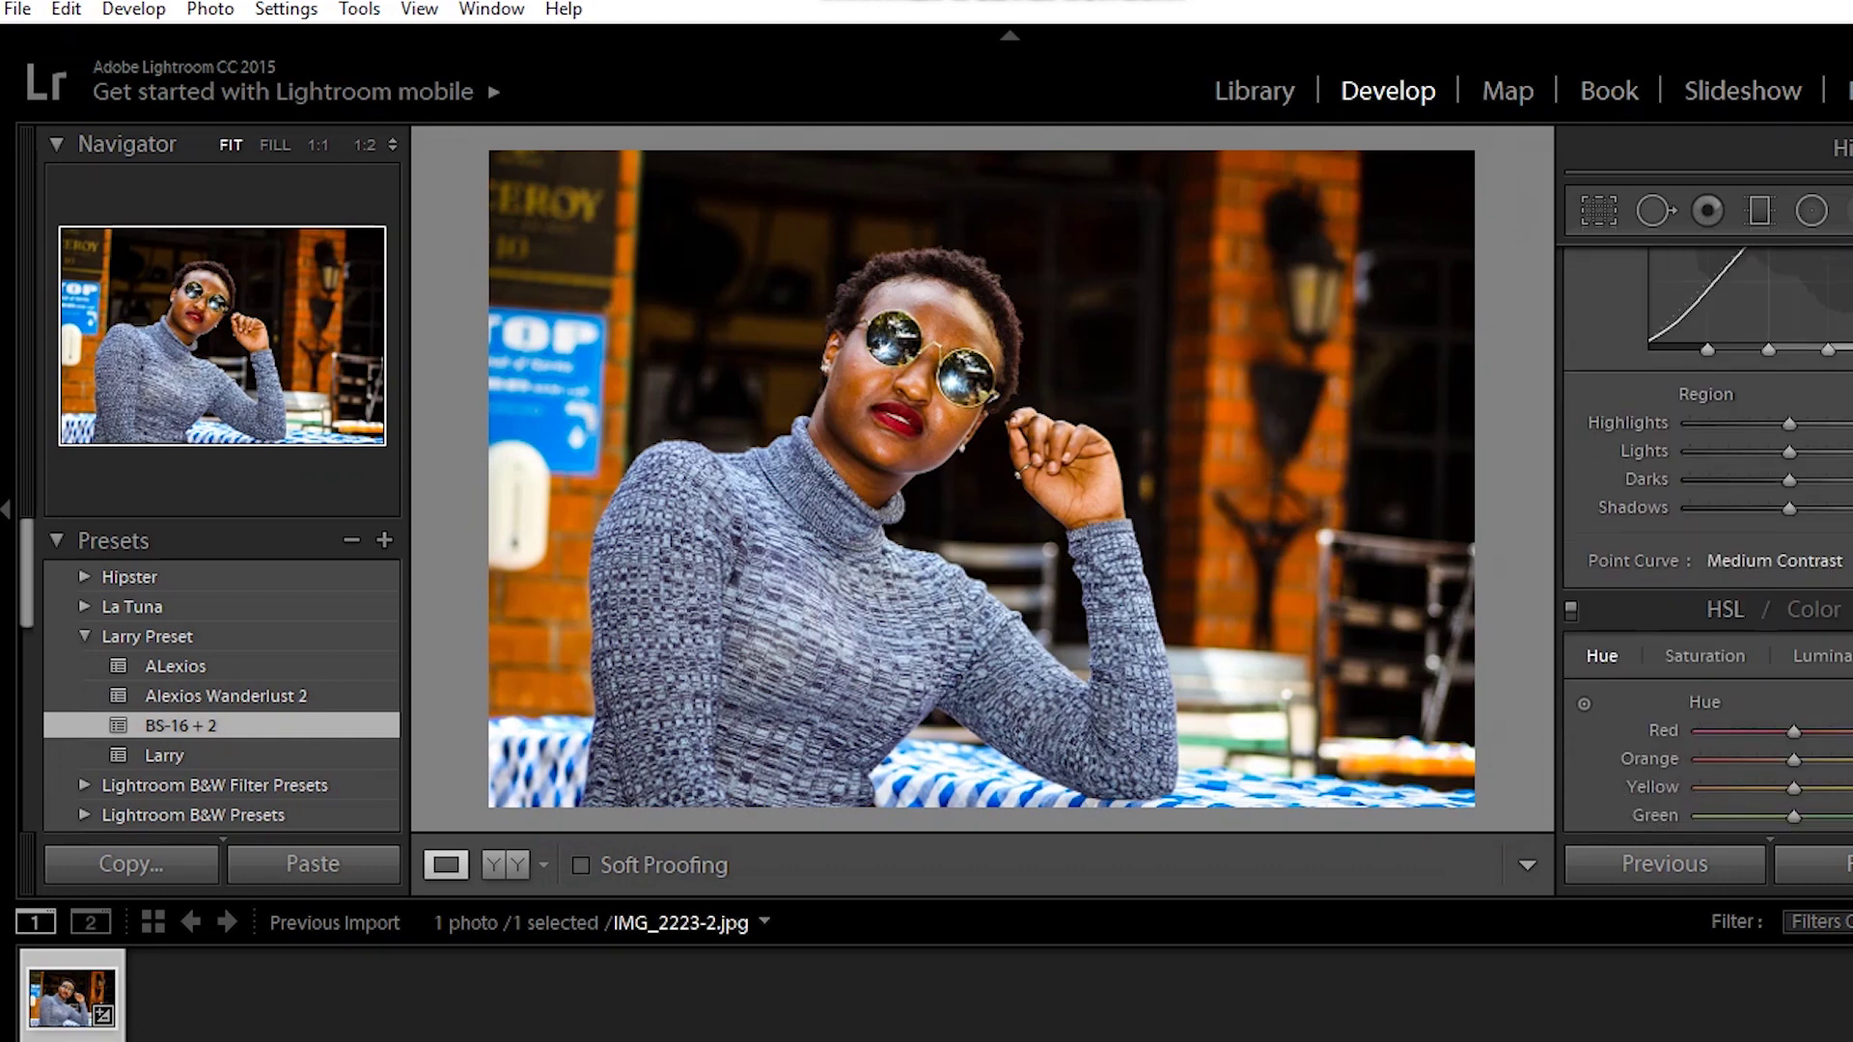
pyautogui.scroll(-17, 1706, 541)
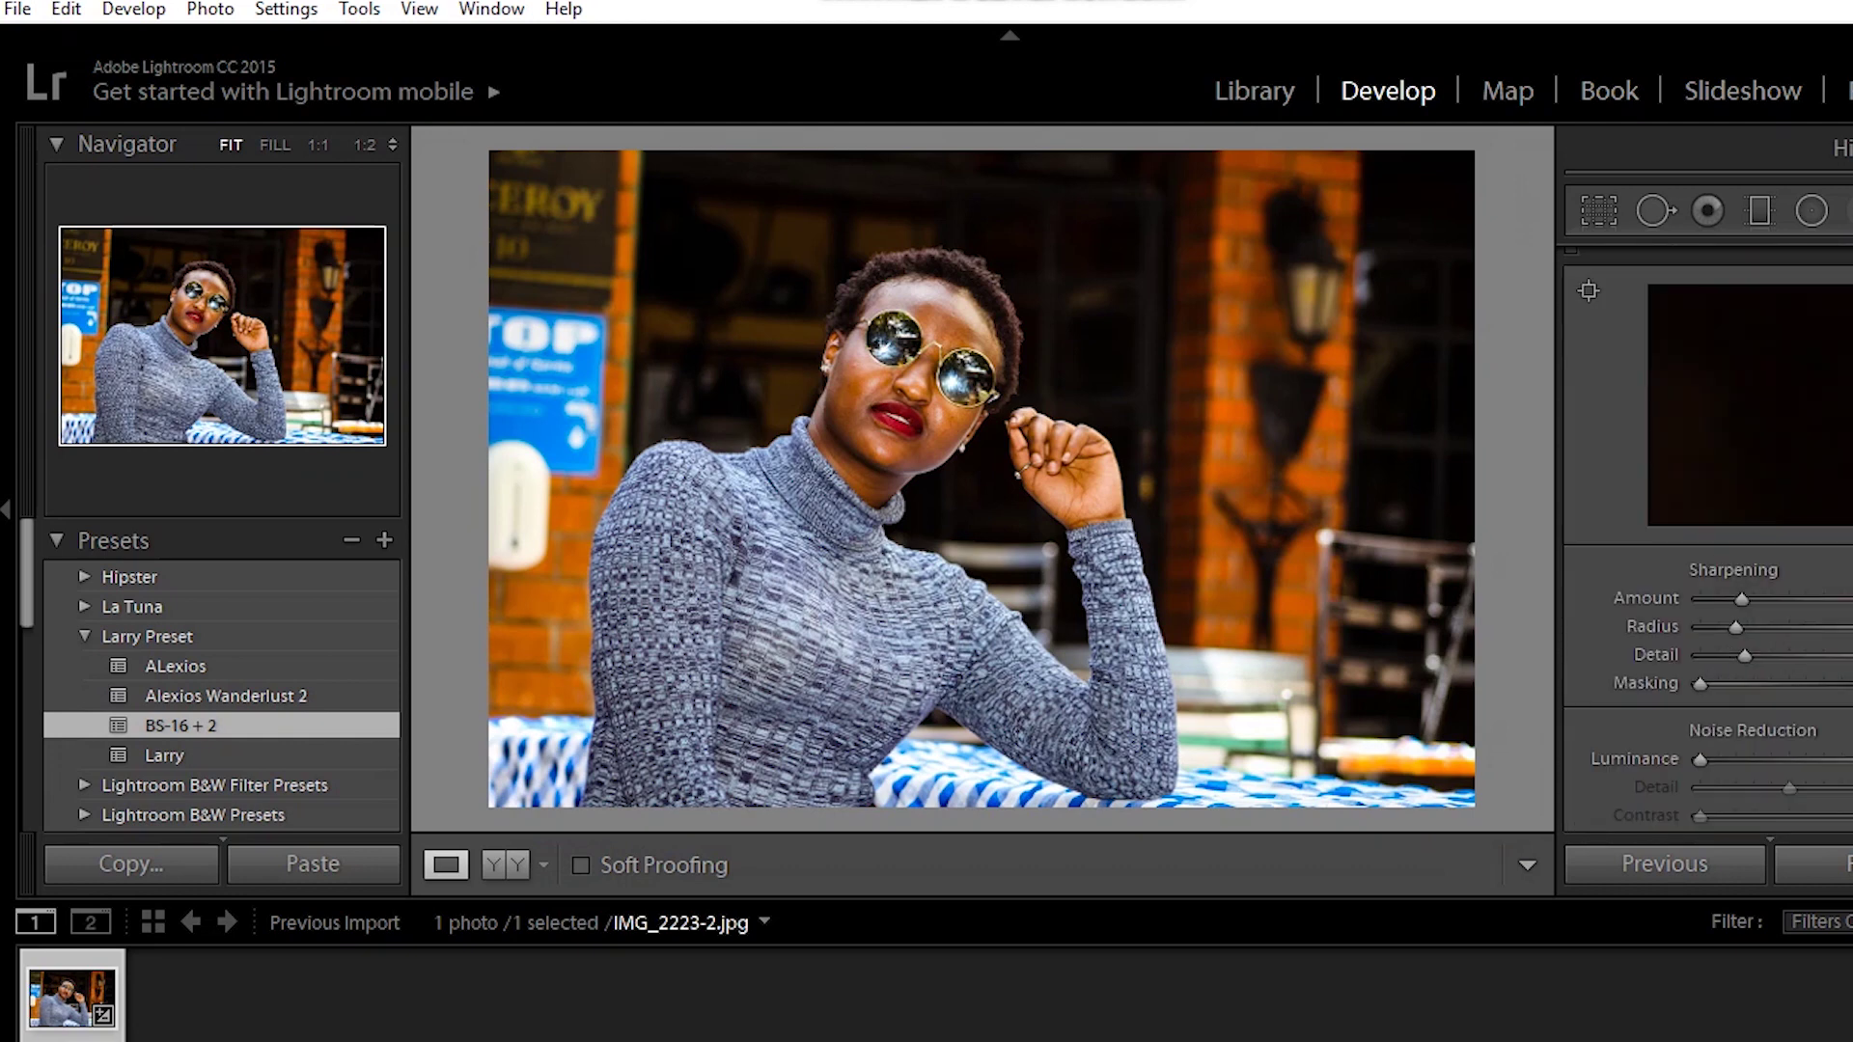
pyautogui.scroll(-10, 1705, 540)
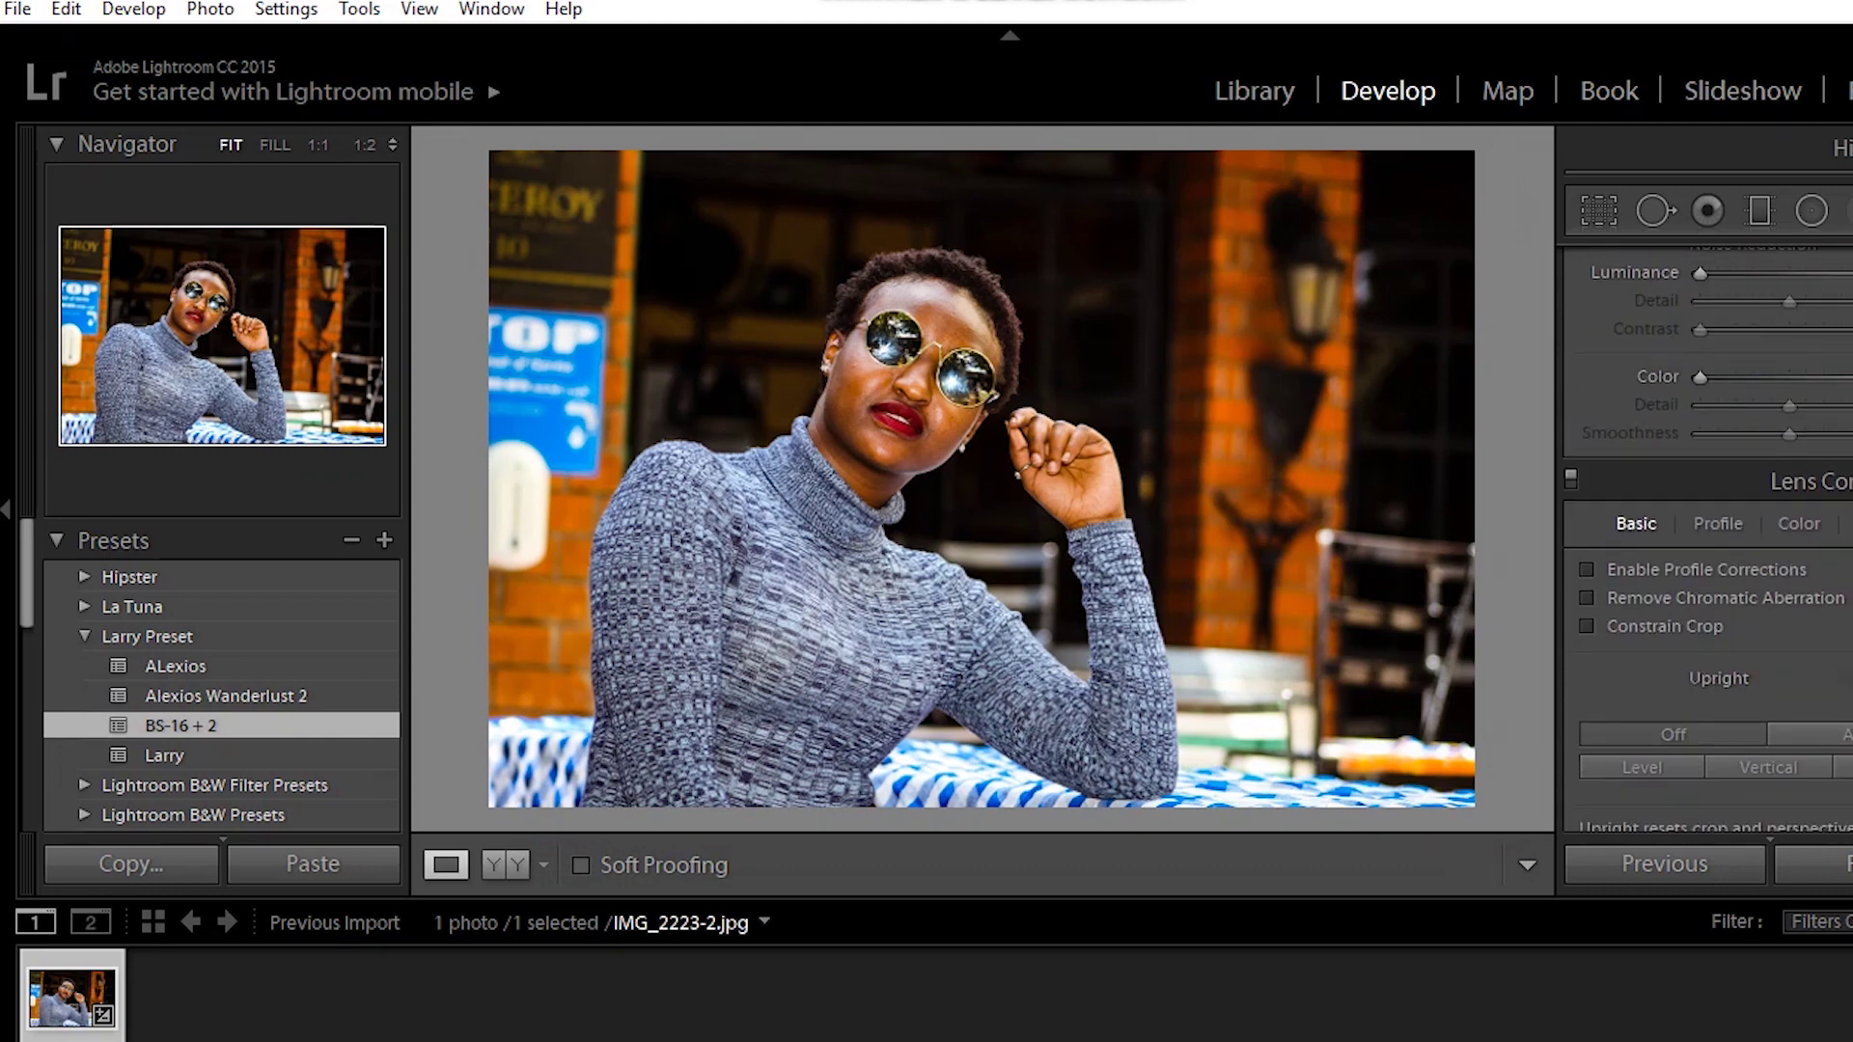
pyautogui.scroll(-5, 1706, 540)
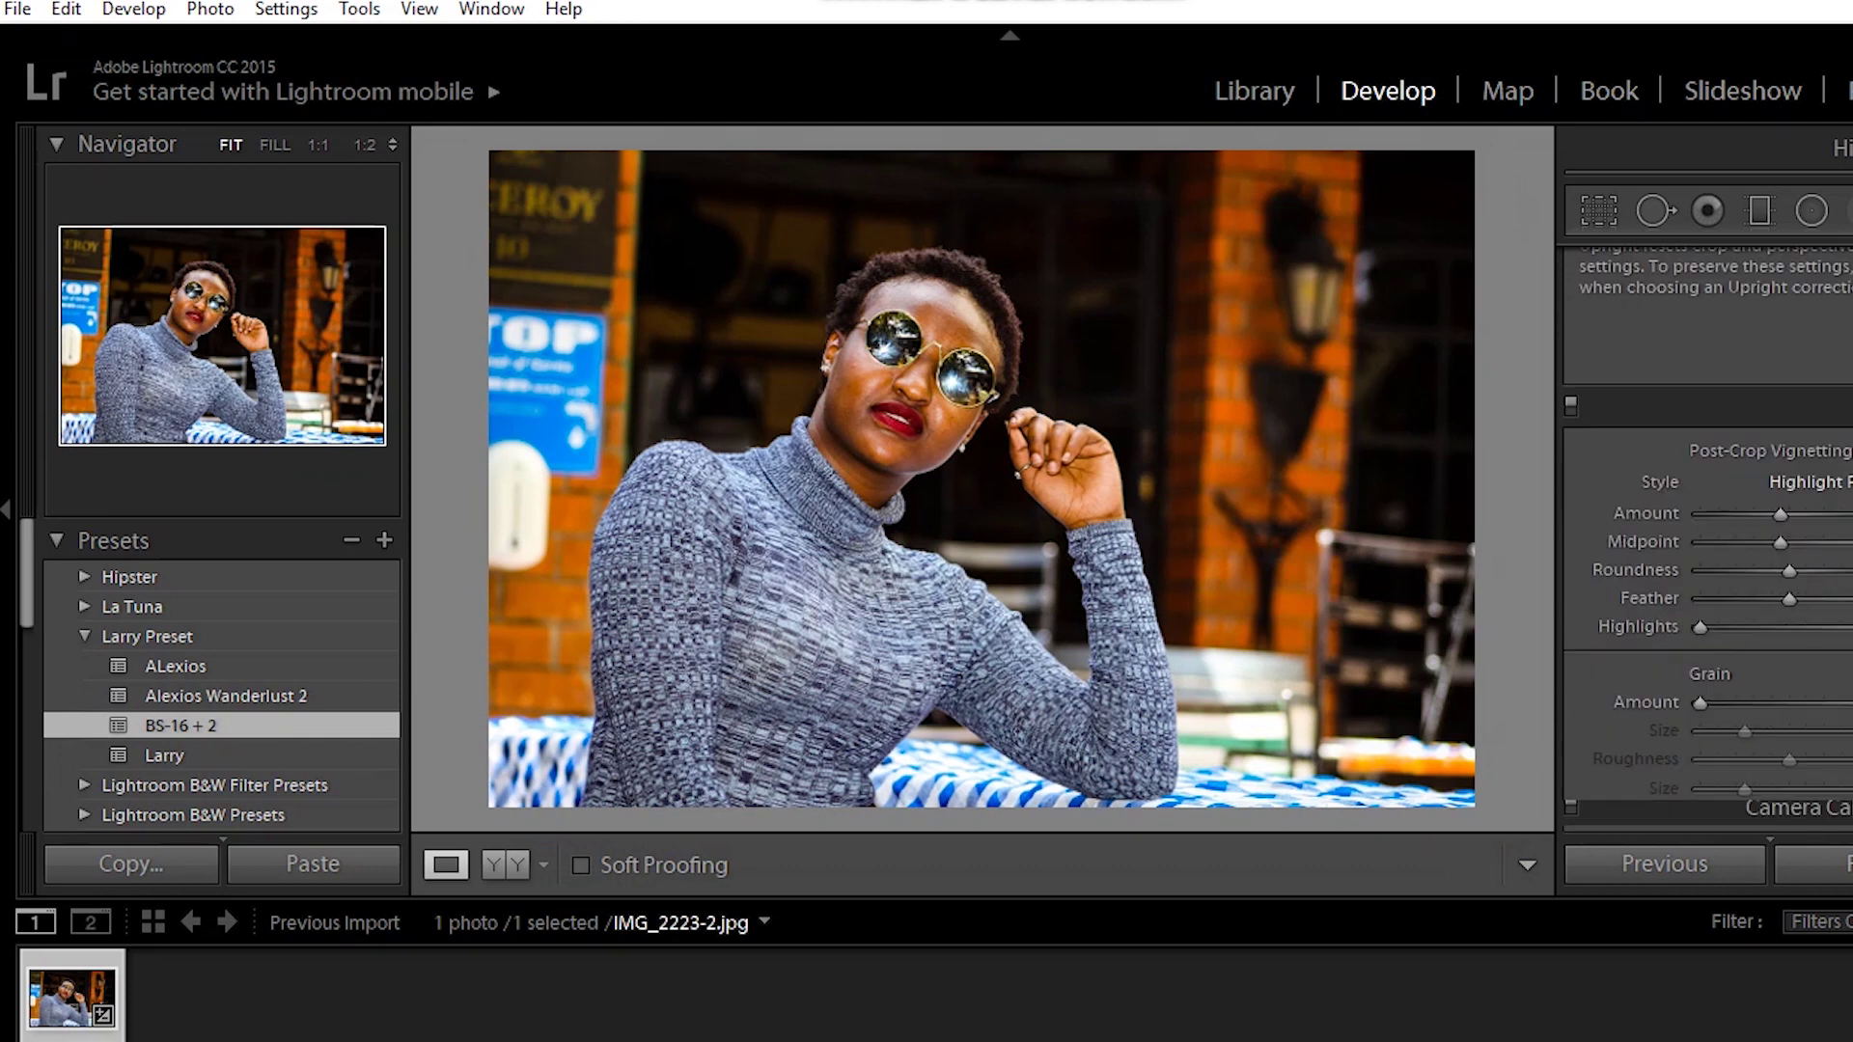